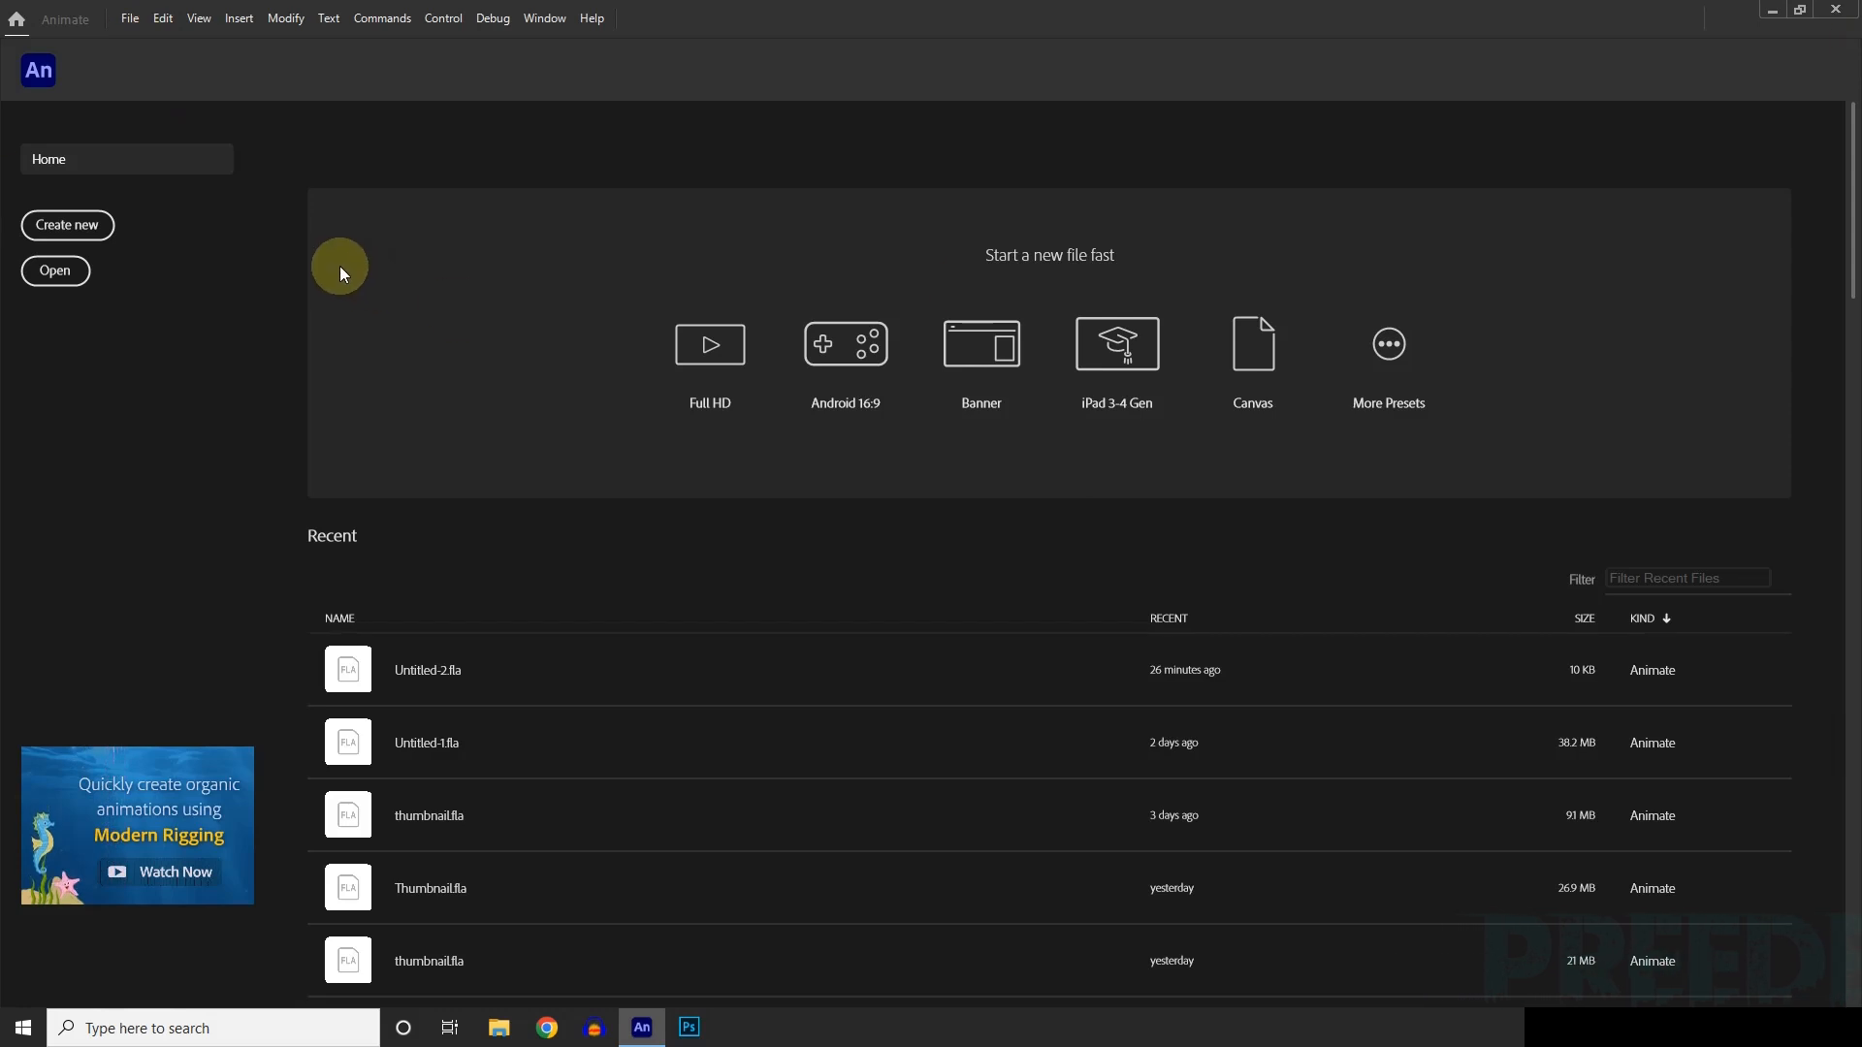
Create a new 1920 x 1080 Full HD character animation document at 24 fps for ActionScript 3.0.
{"action": "left_click", "coordinate": [130, 20]}
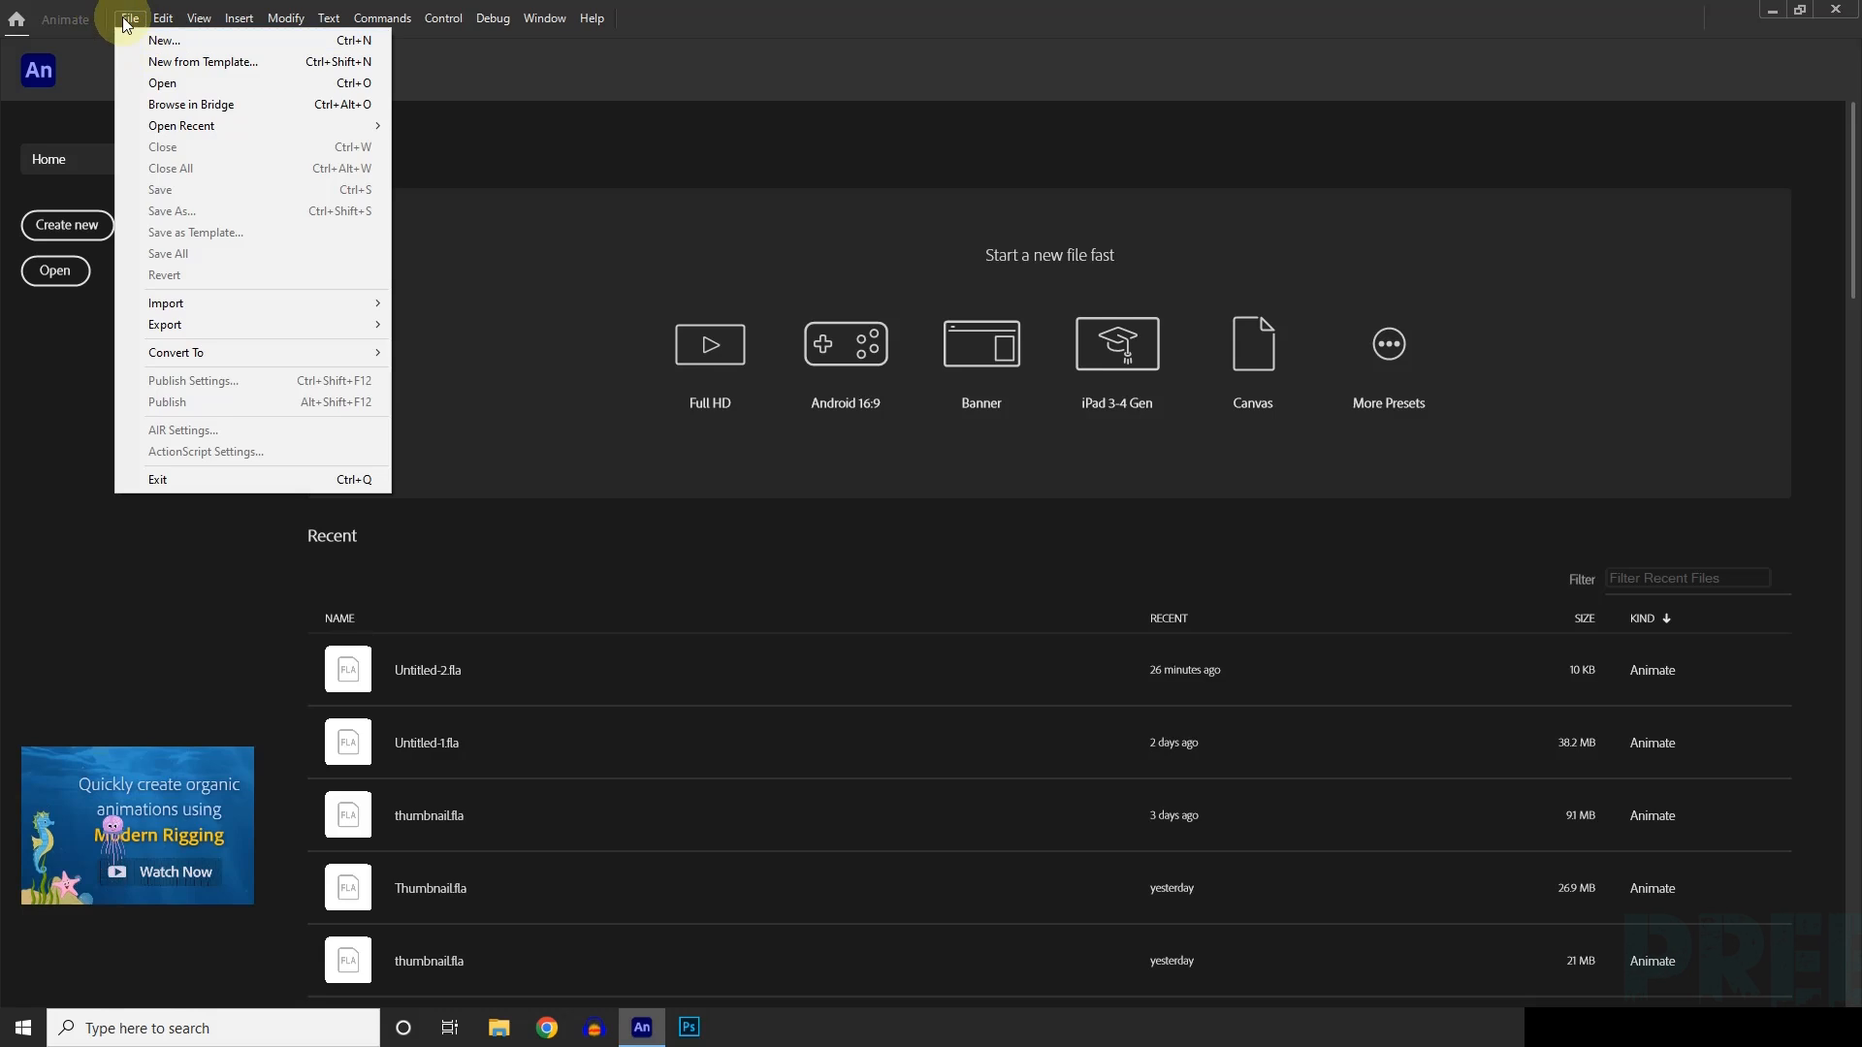
{"action": "left_click", "coordinate": [130, 18]}
{"action": "left_click", "coordinate": [130, 17]}
{"action": "left_click", "coordinate": [162, 40]}
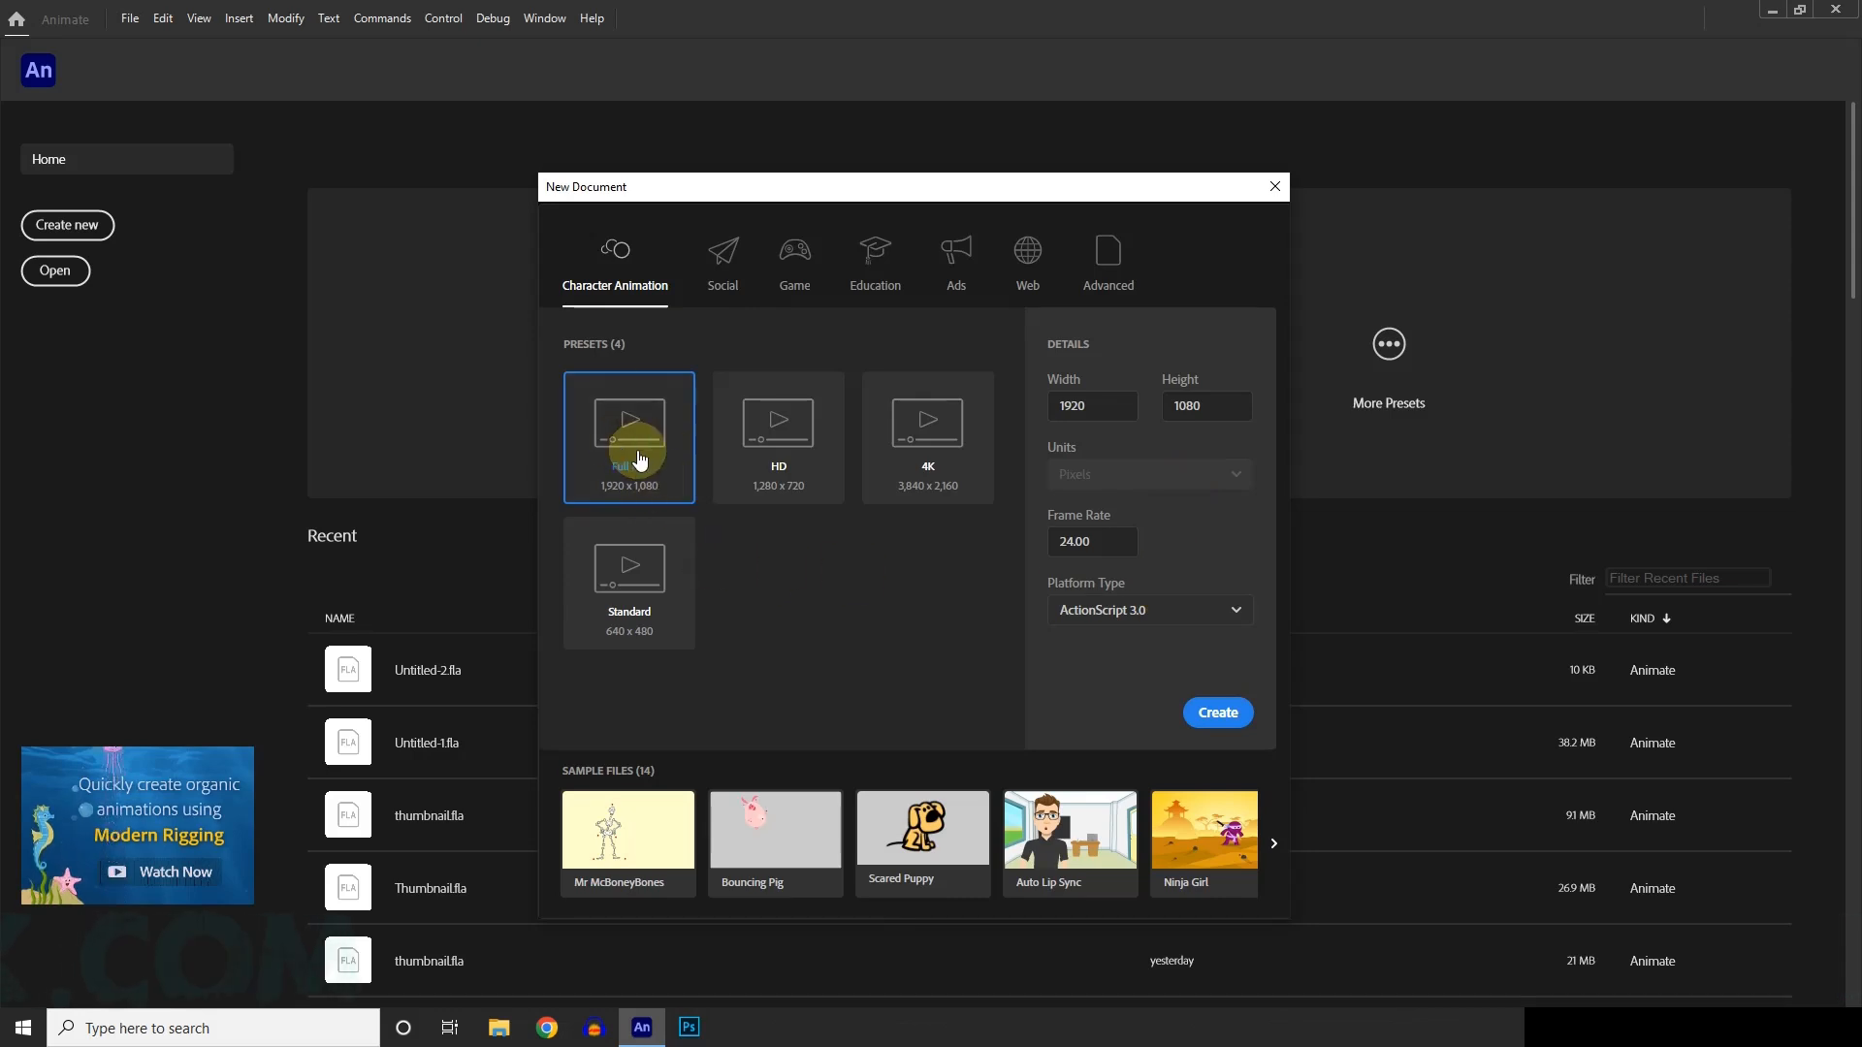
{"action": "left_click", "coordinate": [1079, 539]}
{"action": "left_click", "coordinate": [1223, 713]}
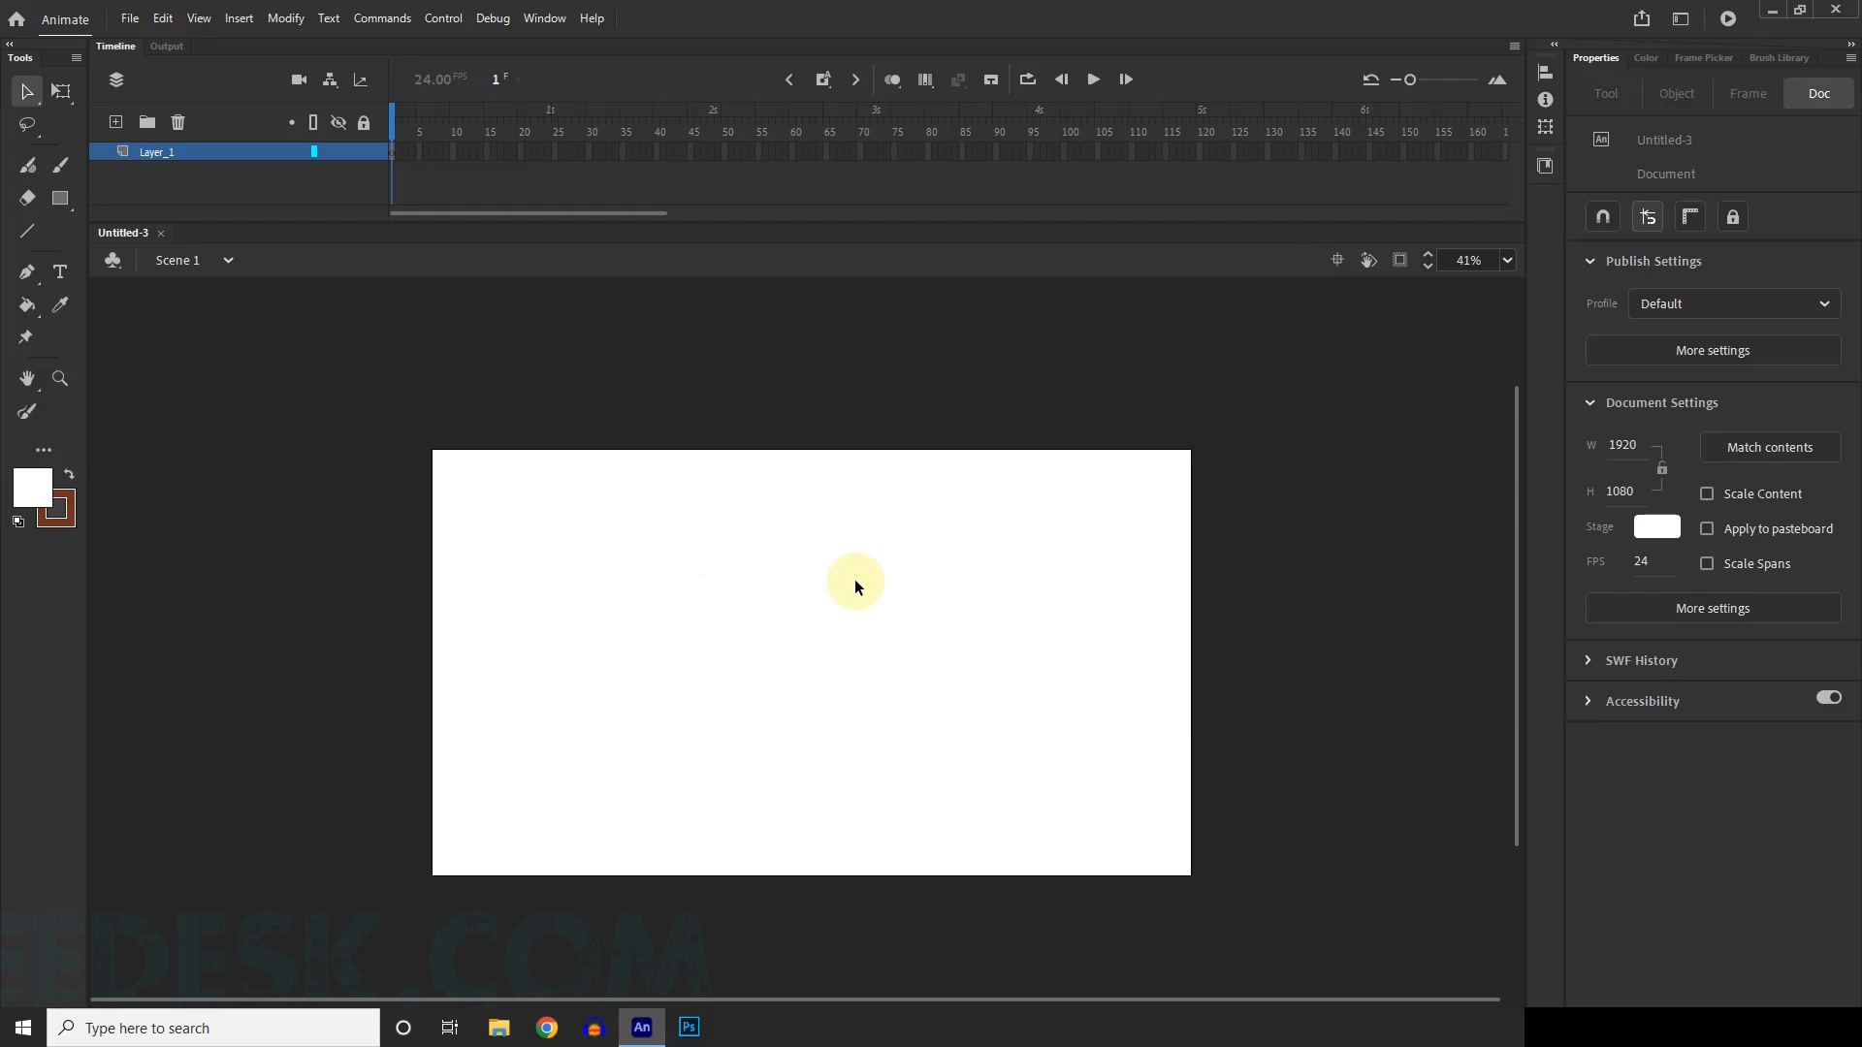
{"action": "scroll", "coordinate": [853, 572], "scroll_direction": "down", "scroll_amount": 2}
{"action": "scroll", "coordinate": [754, 665], "scroll_direction": "up", "scroll_amount": 5}
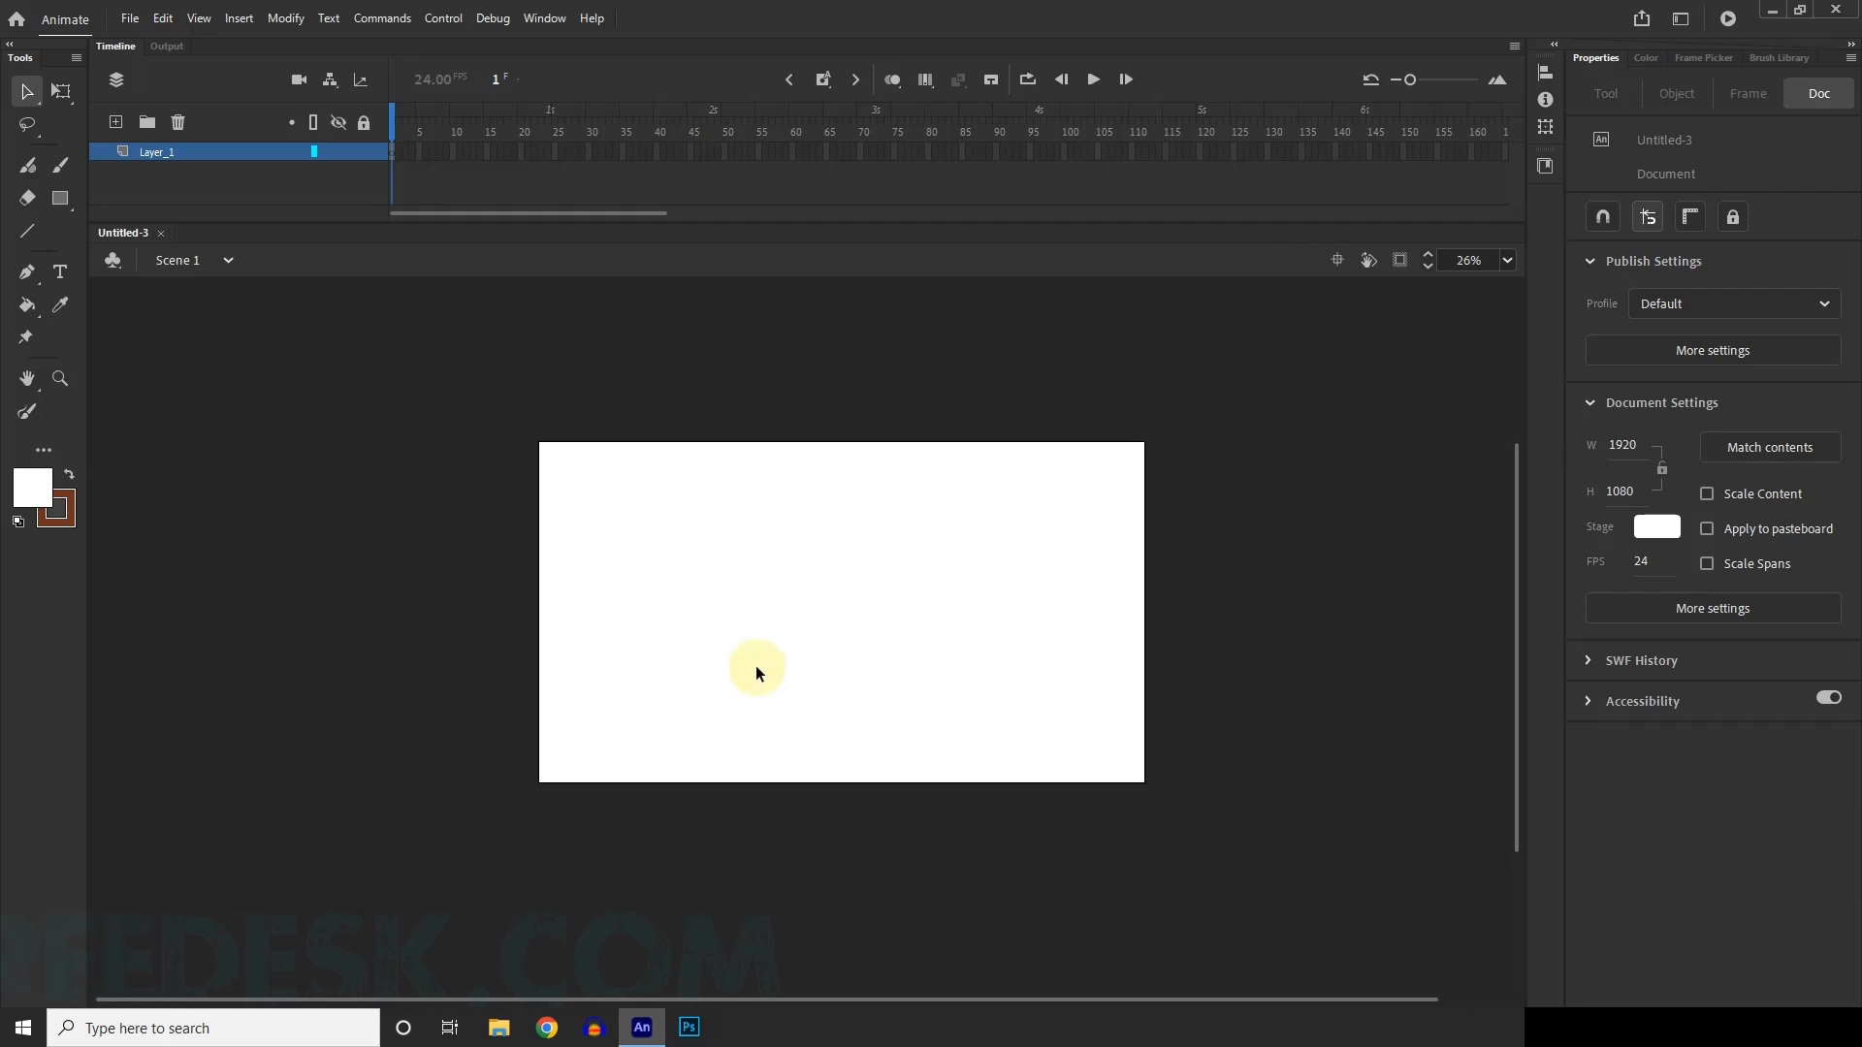
{"action": "scroll", "coordinate": [776, 630], "scroll_direction": "down", "scroll_amount": 3}
{"action": "scroll", "coordinate": [761, 585], "scroll_direction": "up", "scroll_amount": 3}
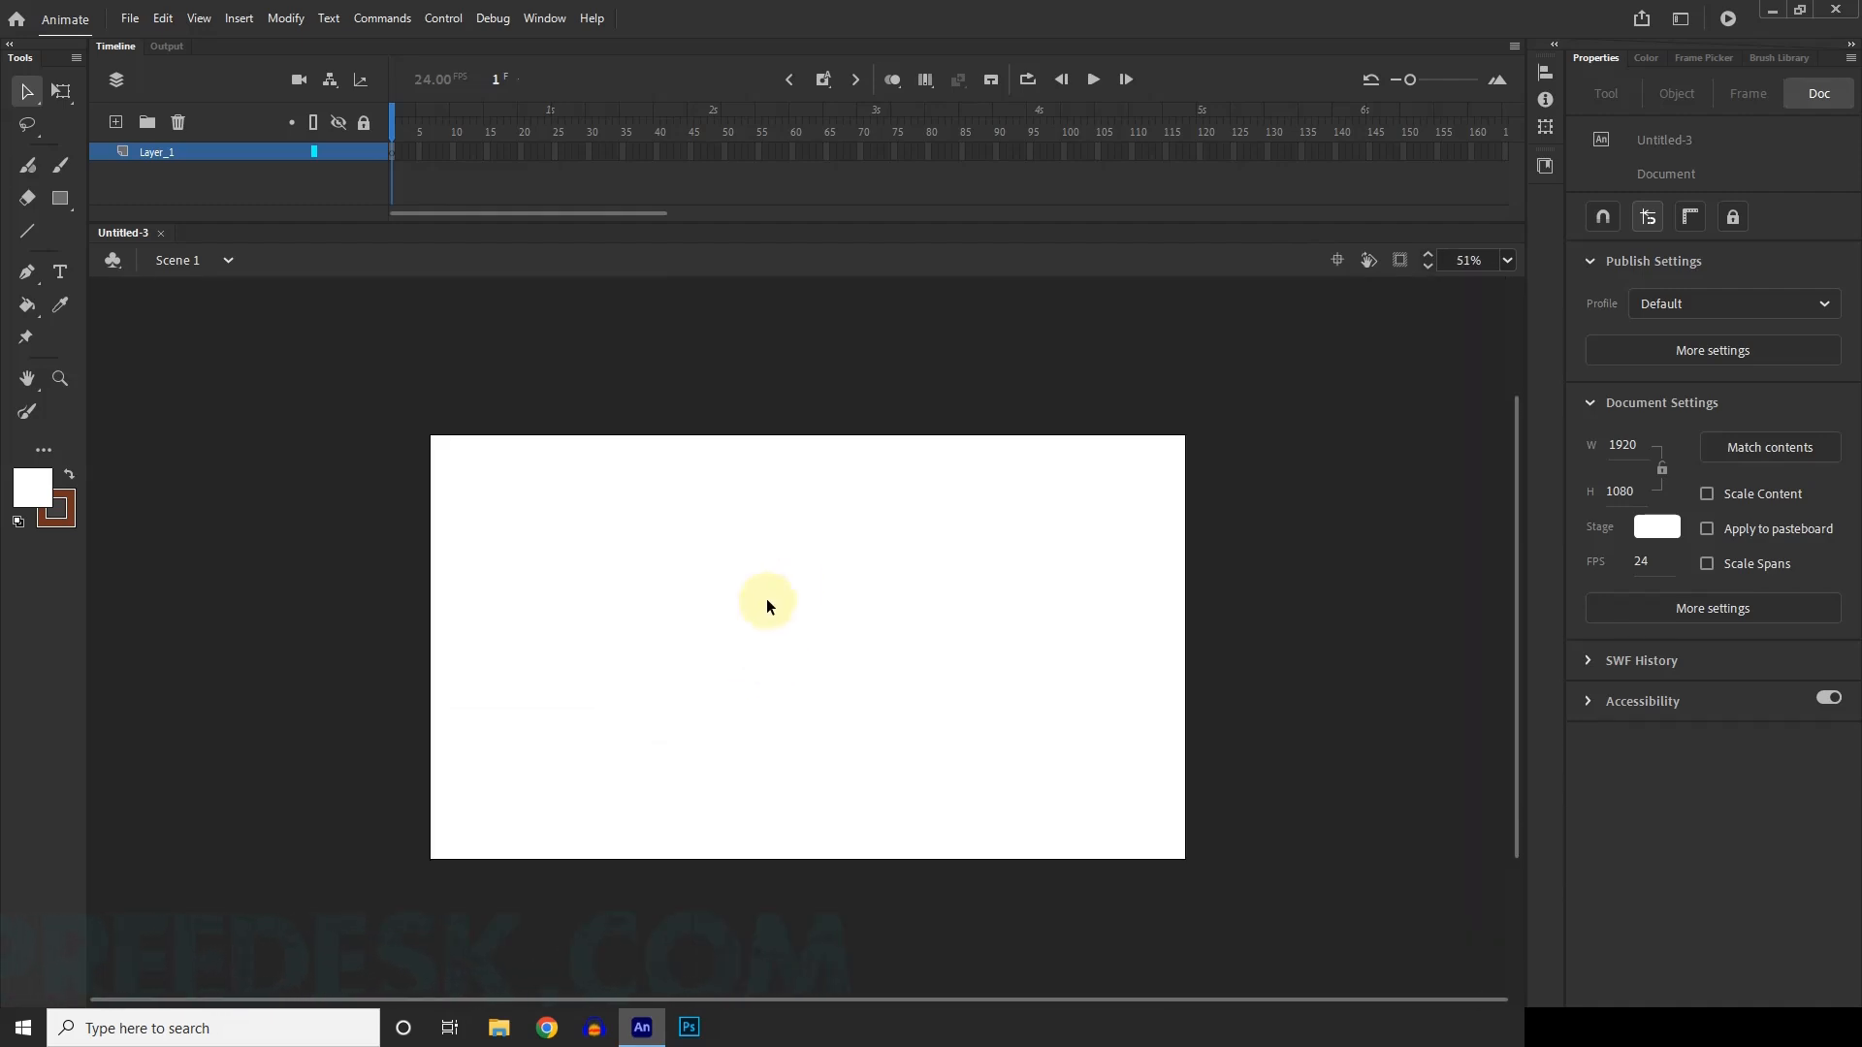
{"action": "scroll", "coordinate": [815, 611], "scroll_direction": "down", "scroll_amount": 1}
{"action": "scroll", "coordinate": [793, 623], "scroll_direction": "up", "scroll_amount": 1}
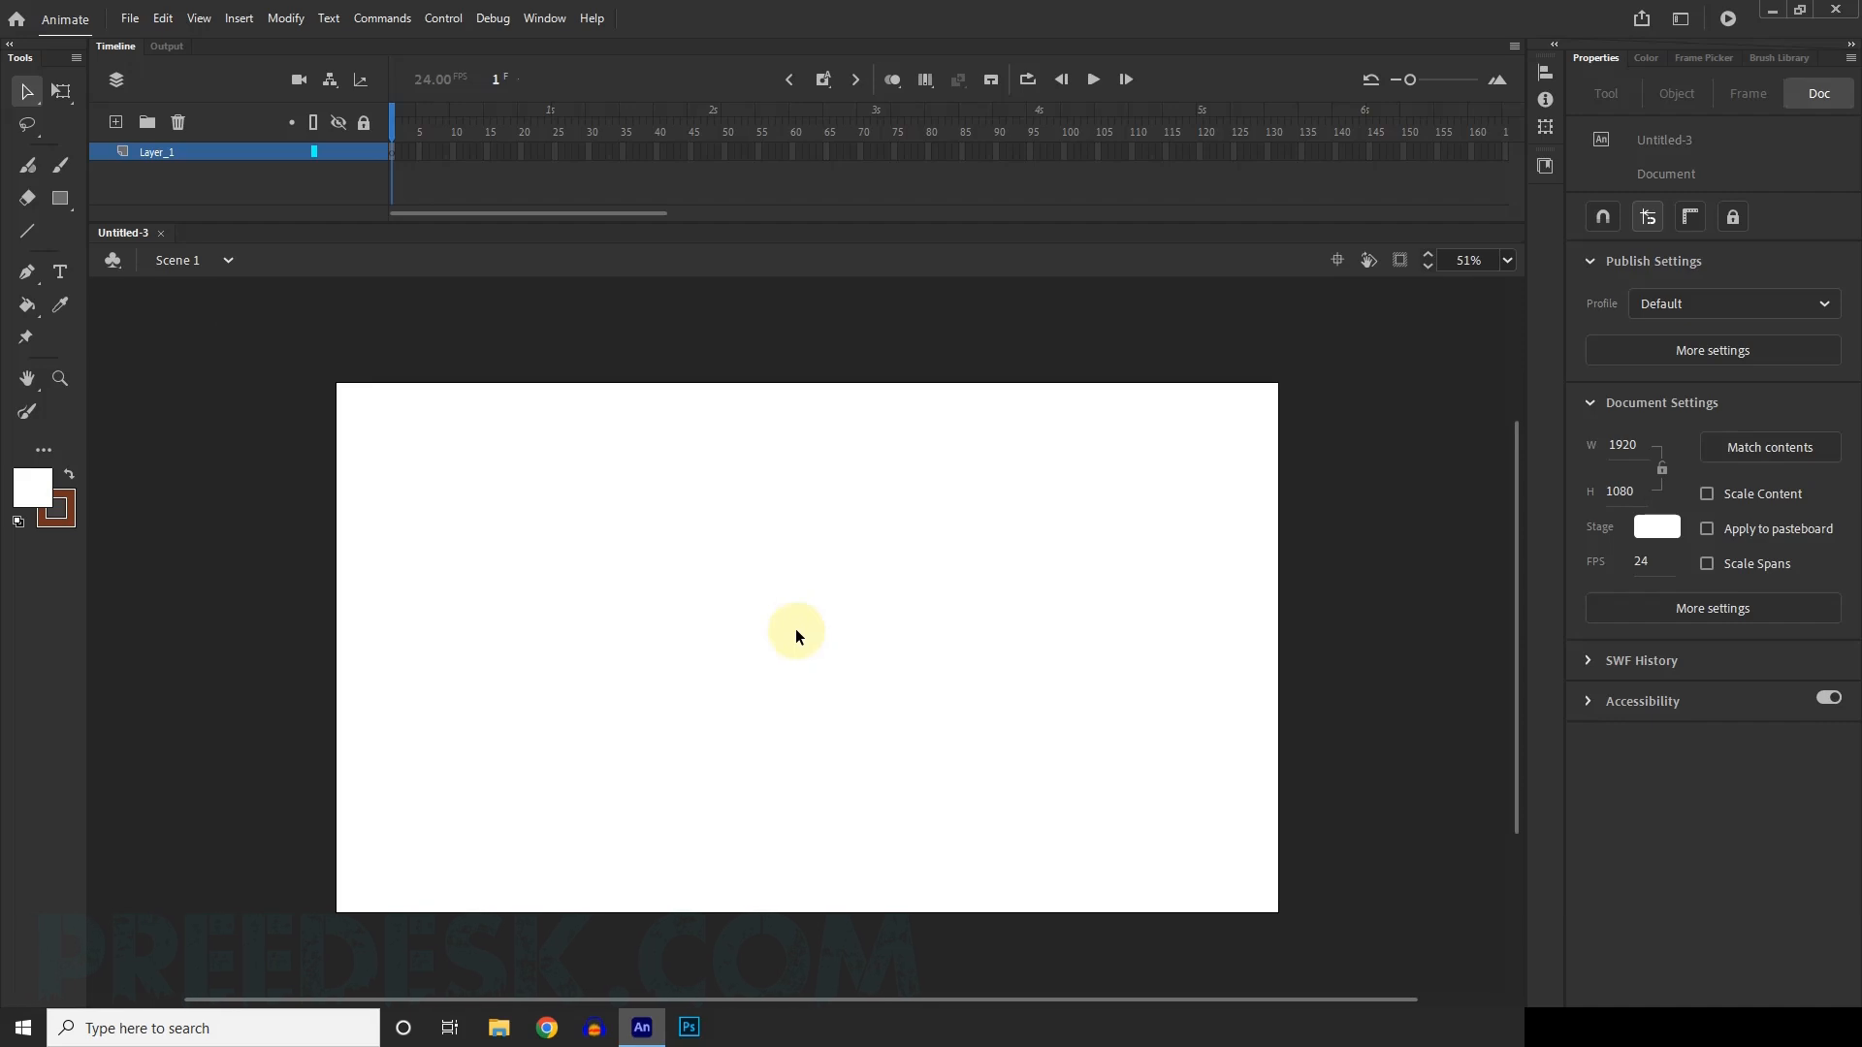
{"action": "scroll", "coordinate": [858, 637], "scroll_direction": "up", "scroll_amount": 1}
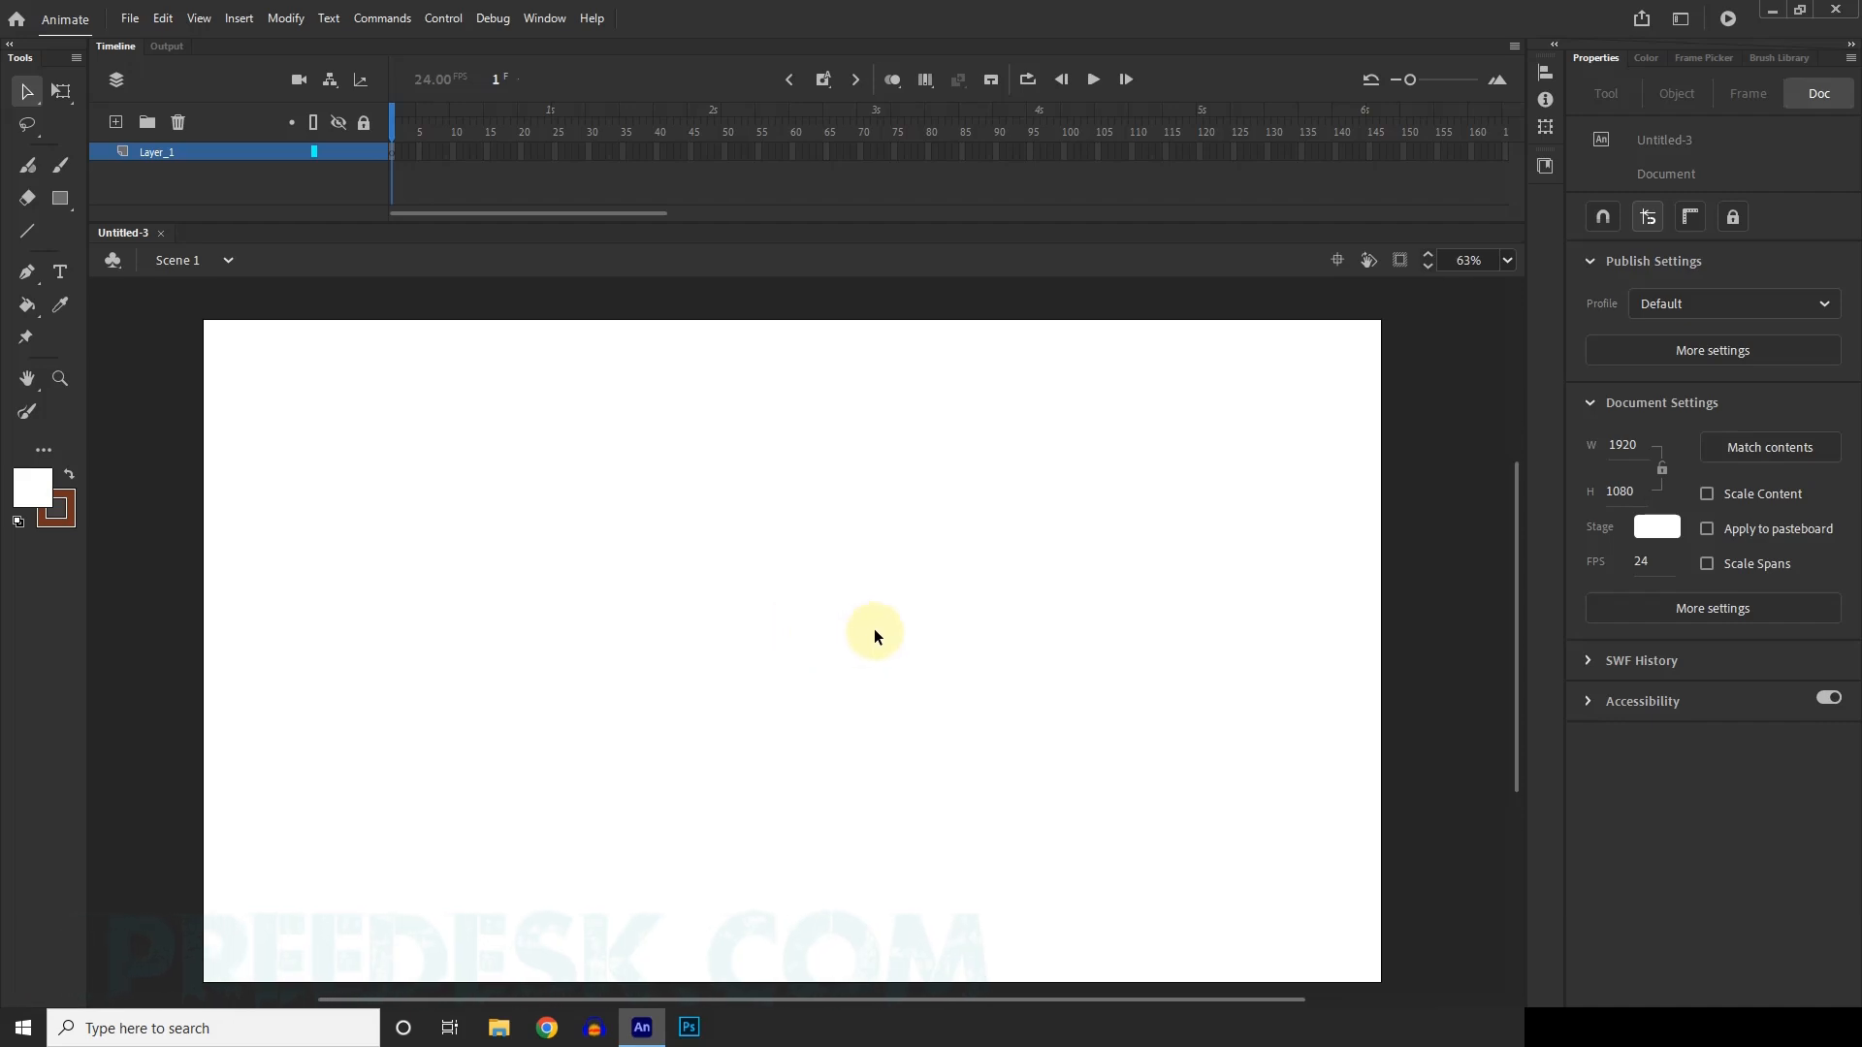
{"action": "scroll", "coordinate": [850, 624], "scroll_direction": "down", "scroll_amount": 1}
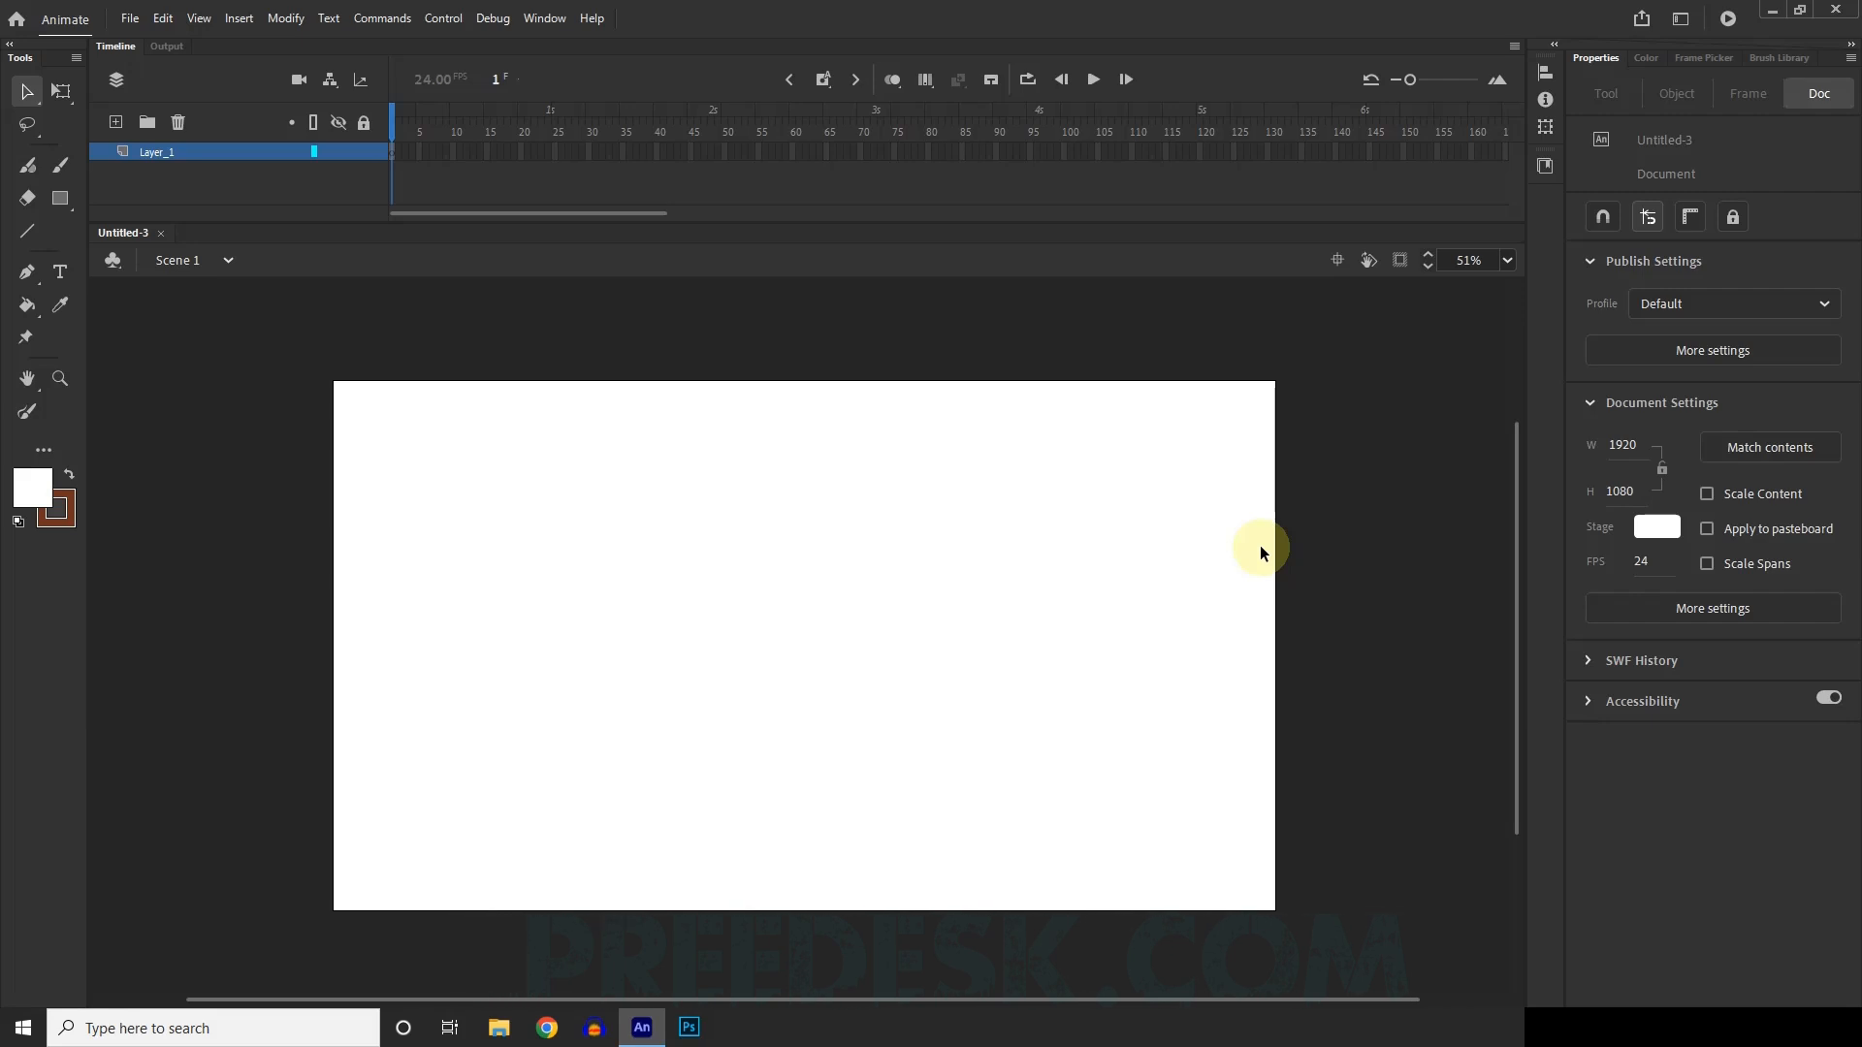
Save the document as Untitled-3 in a new Desktop folder named Boat Animation.
{"action": "key", "text": "ctrl+s"}
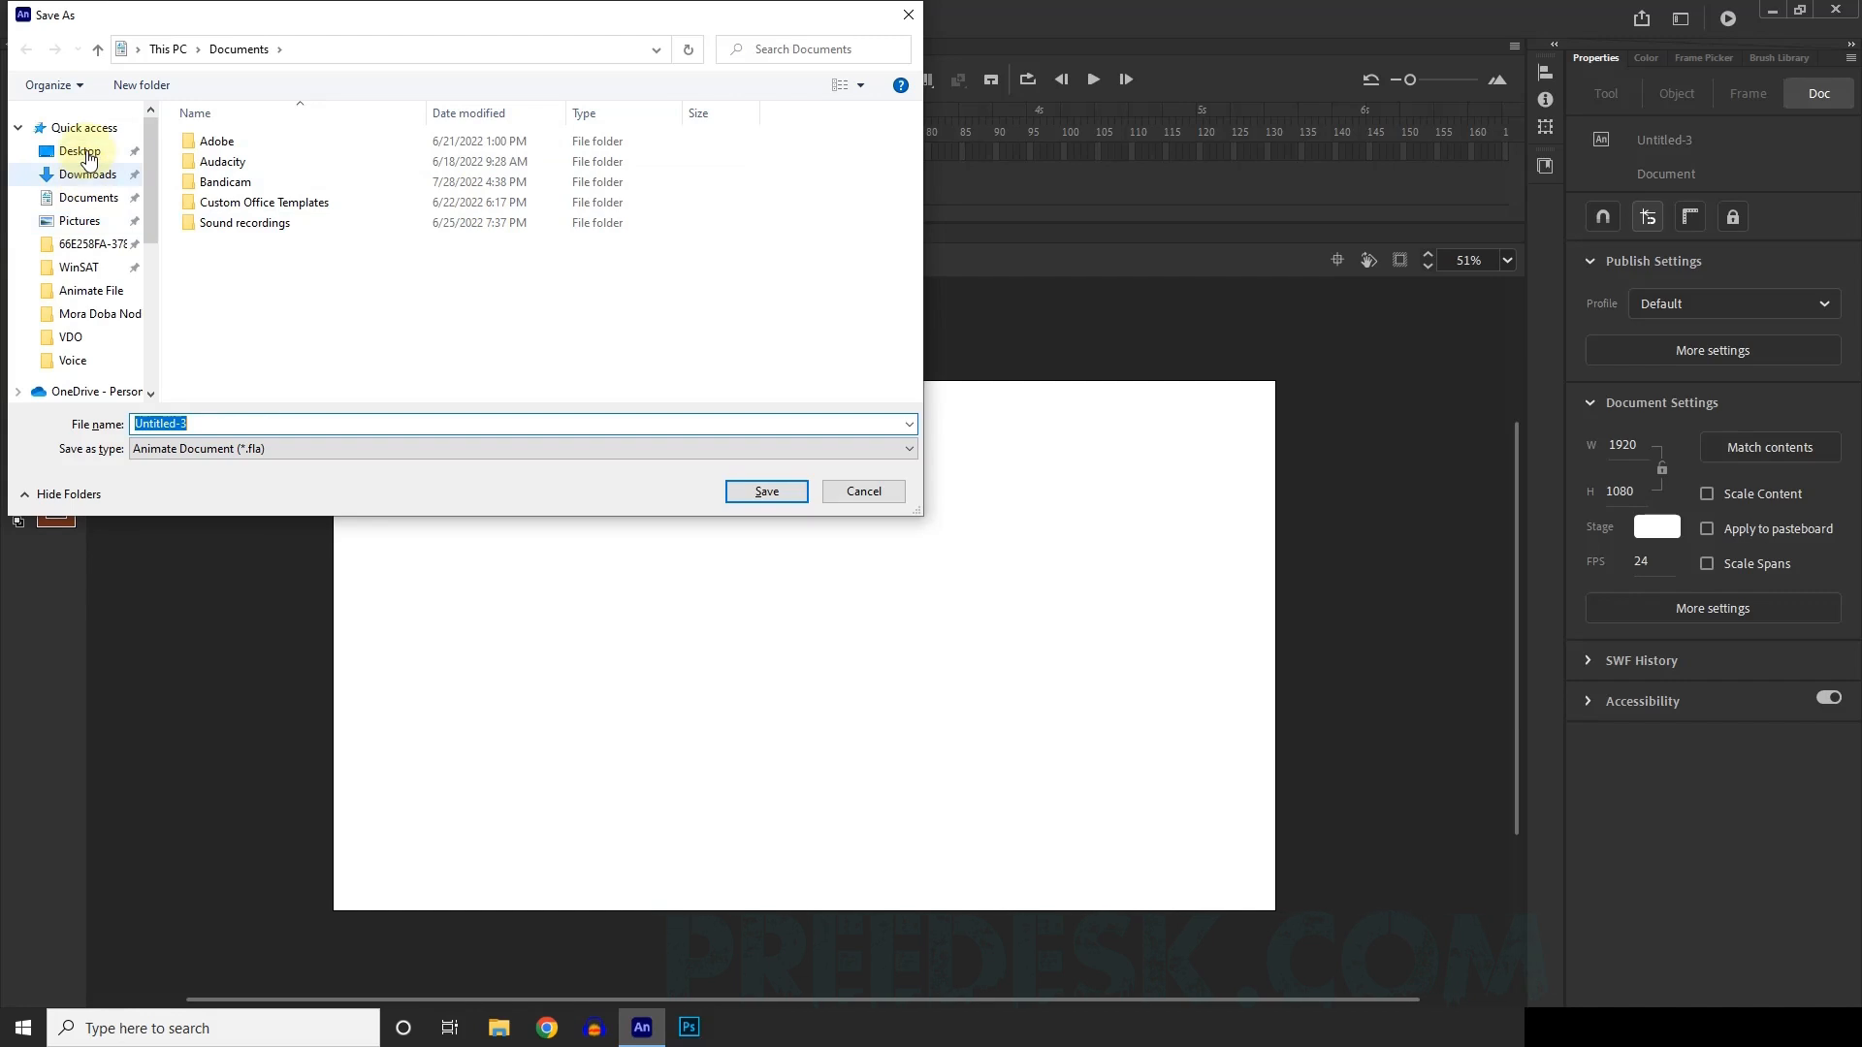
{"action": "left_click", "coordinate": [82, 151]}
{"action": "left_click", "coordinate": [137, 89]}
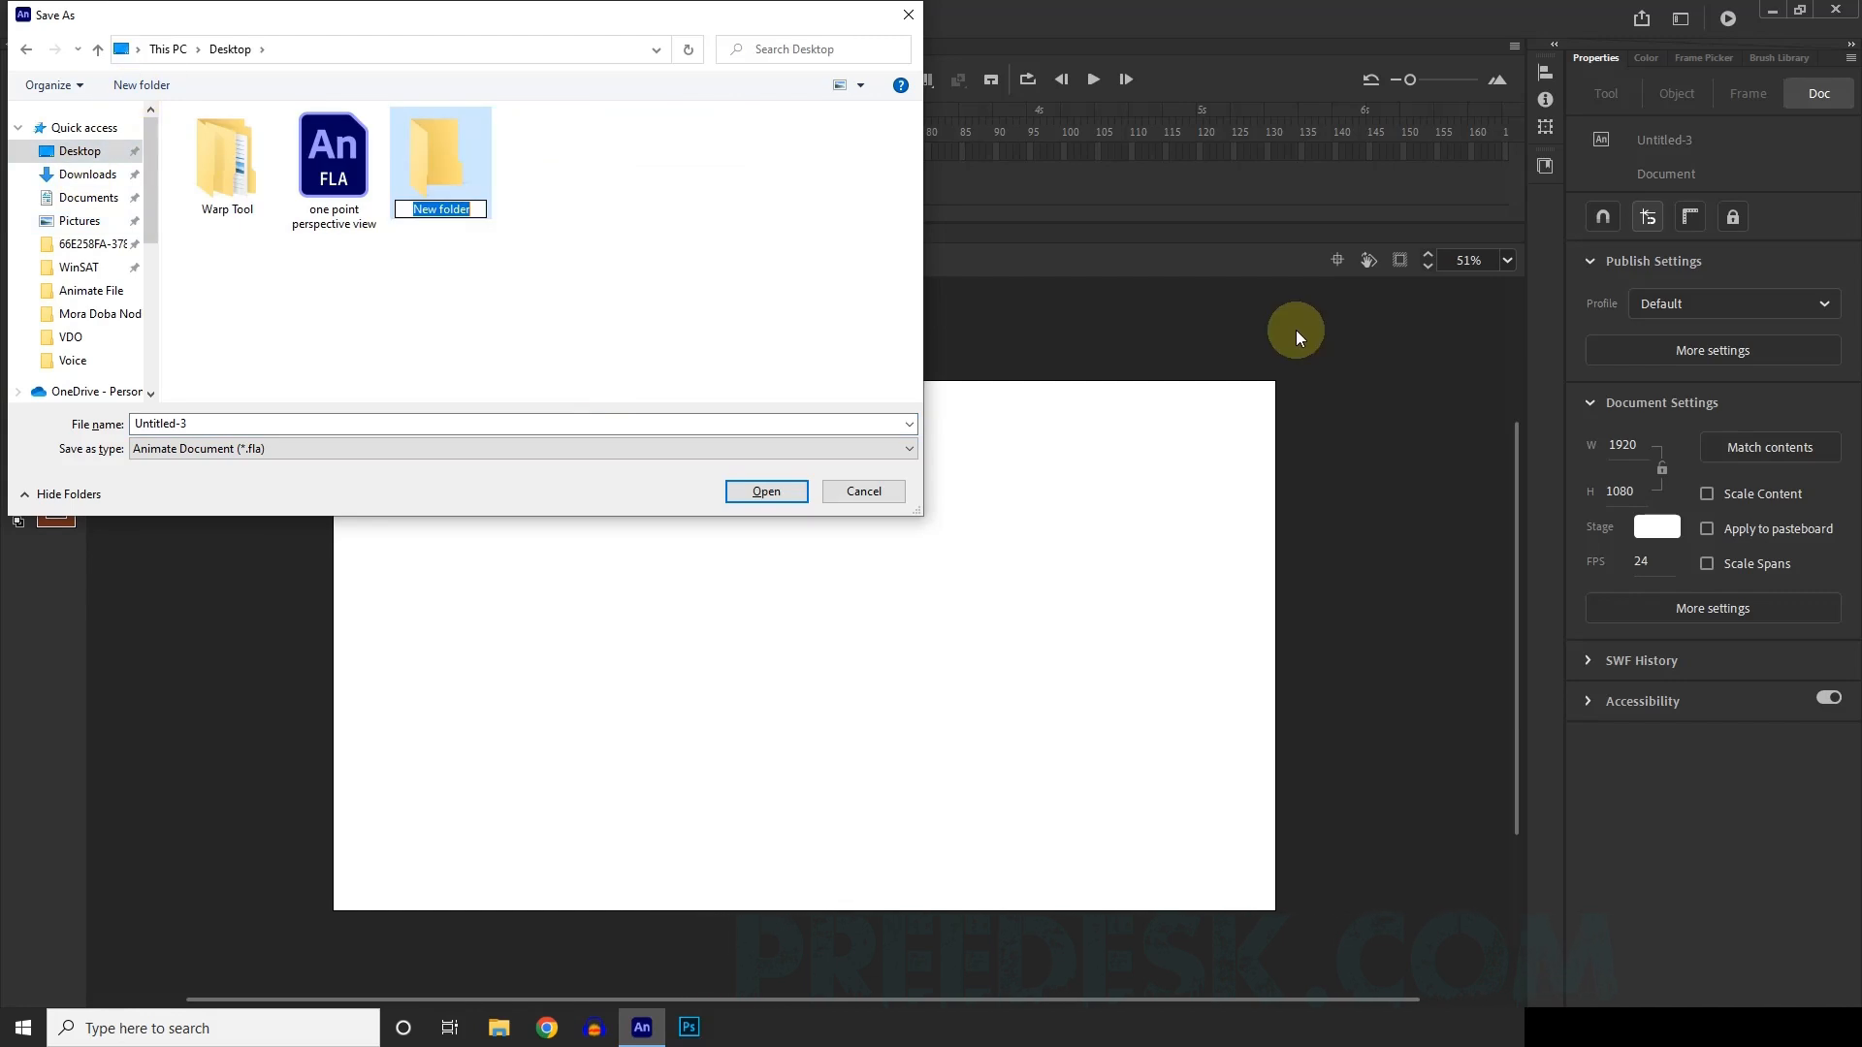
{"action": "type", "text": "Boat Animation"}
{"action": "key", "text": "Return"}
{"action": "key", "text": "Return"}
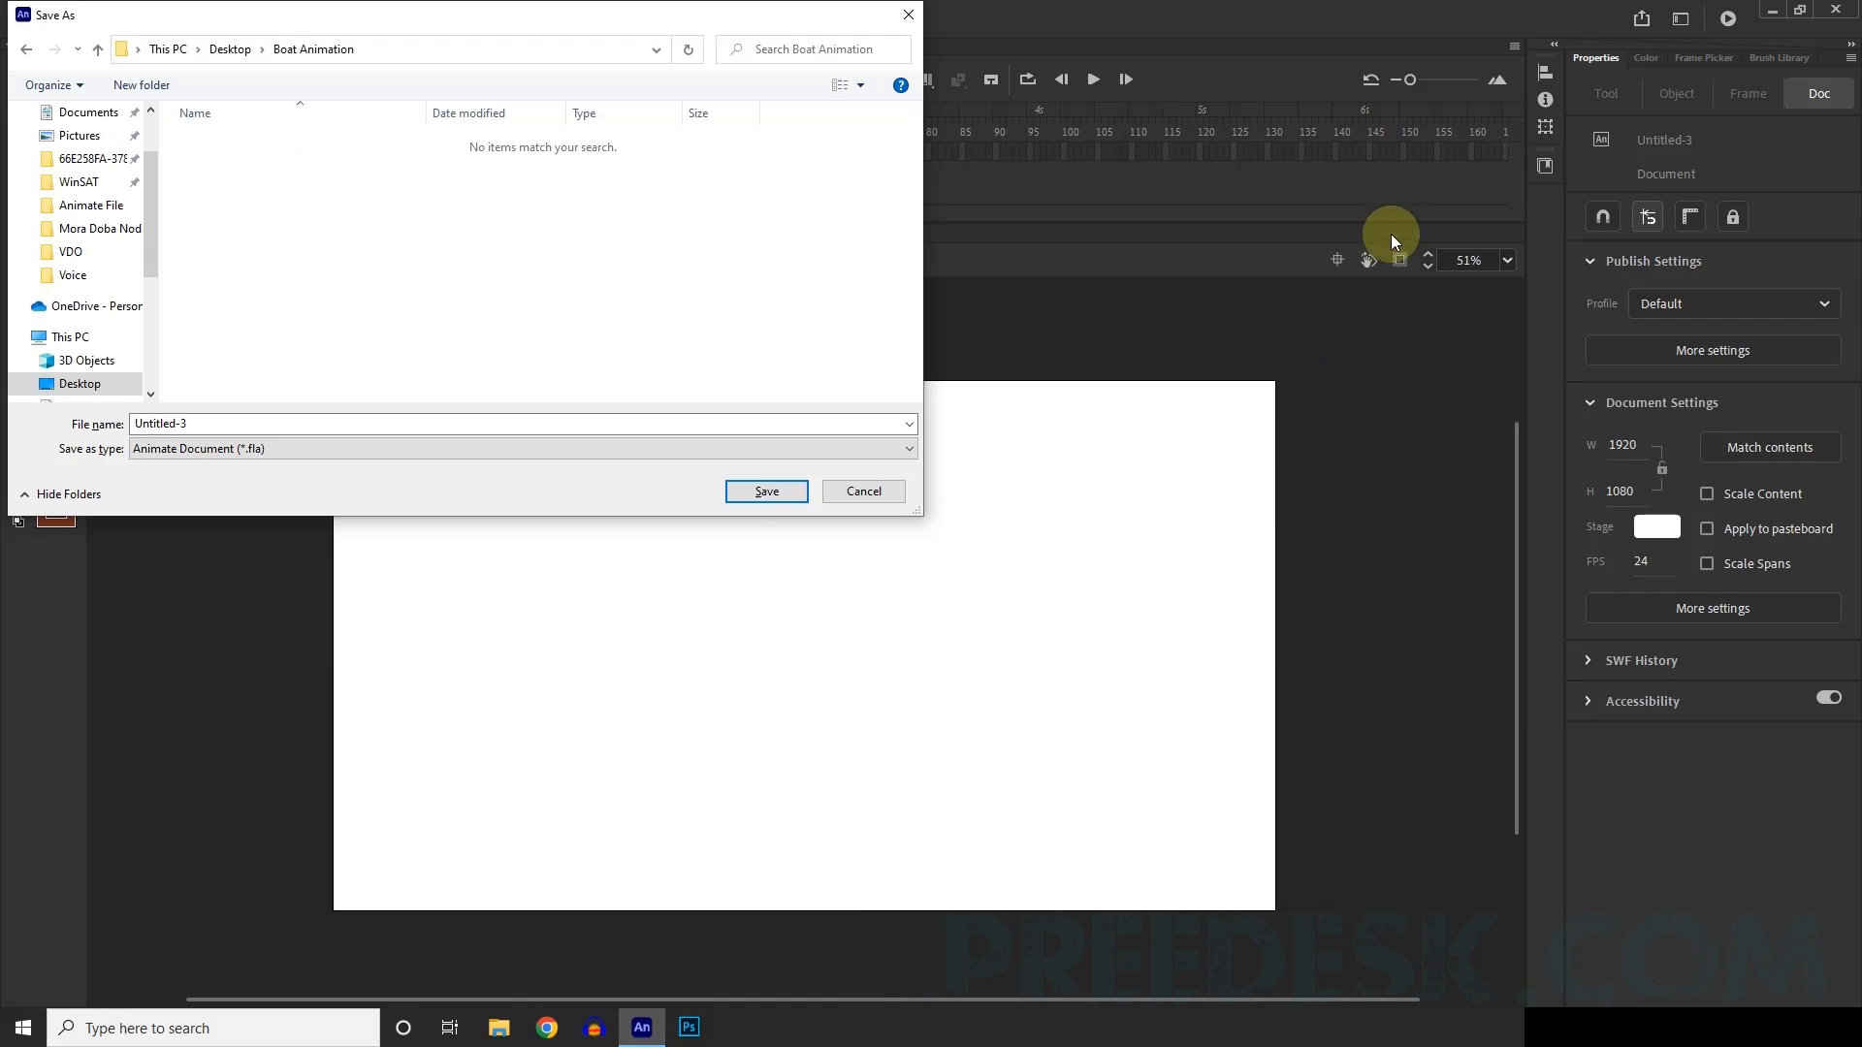
{"action": "left_click", "coordinate": [160, 424]}
{"action": "left_click", "coordinate": [766, 492]}
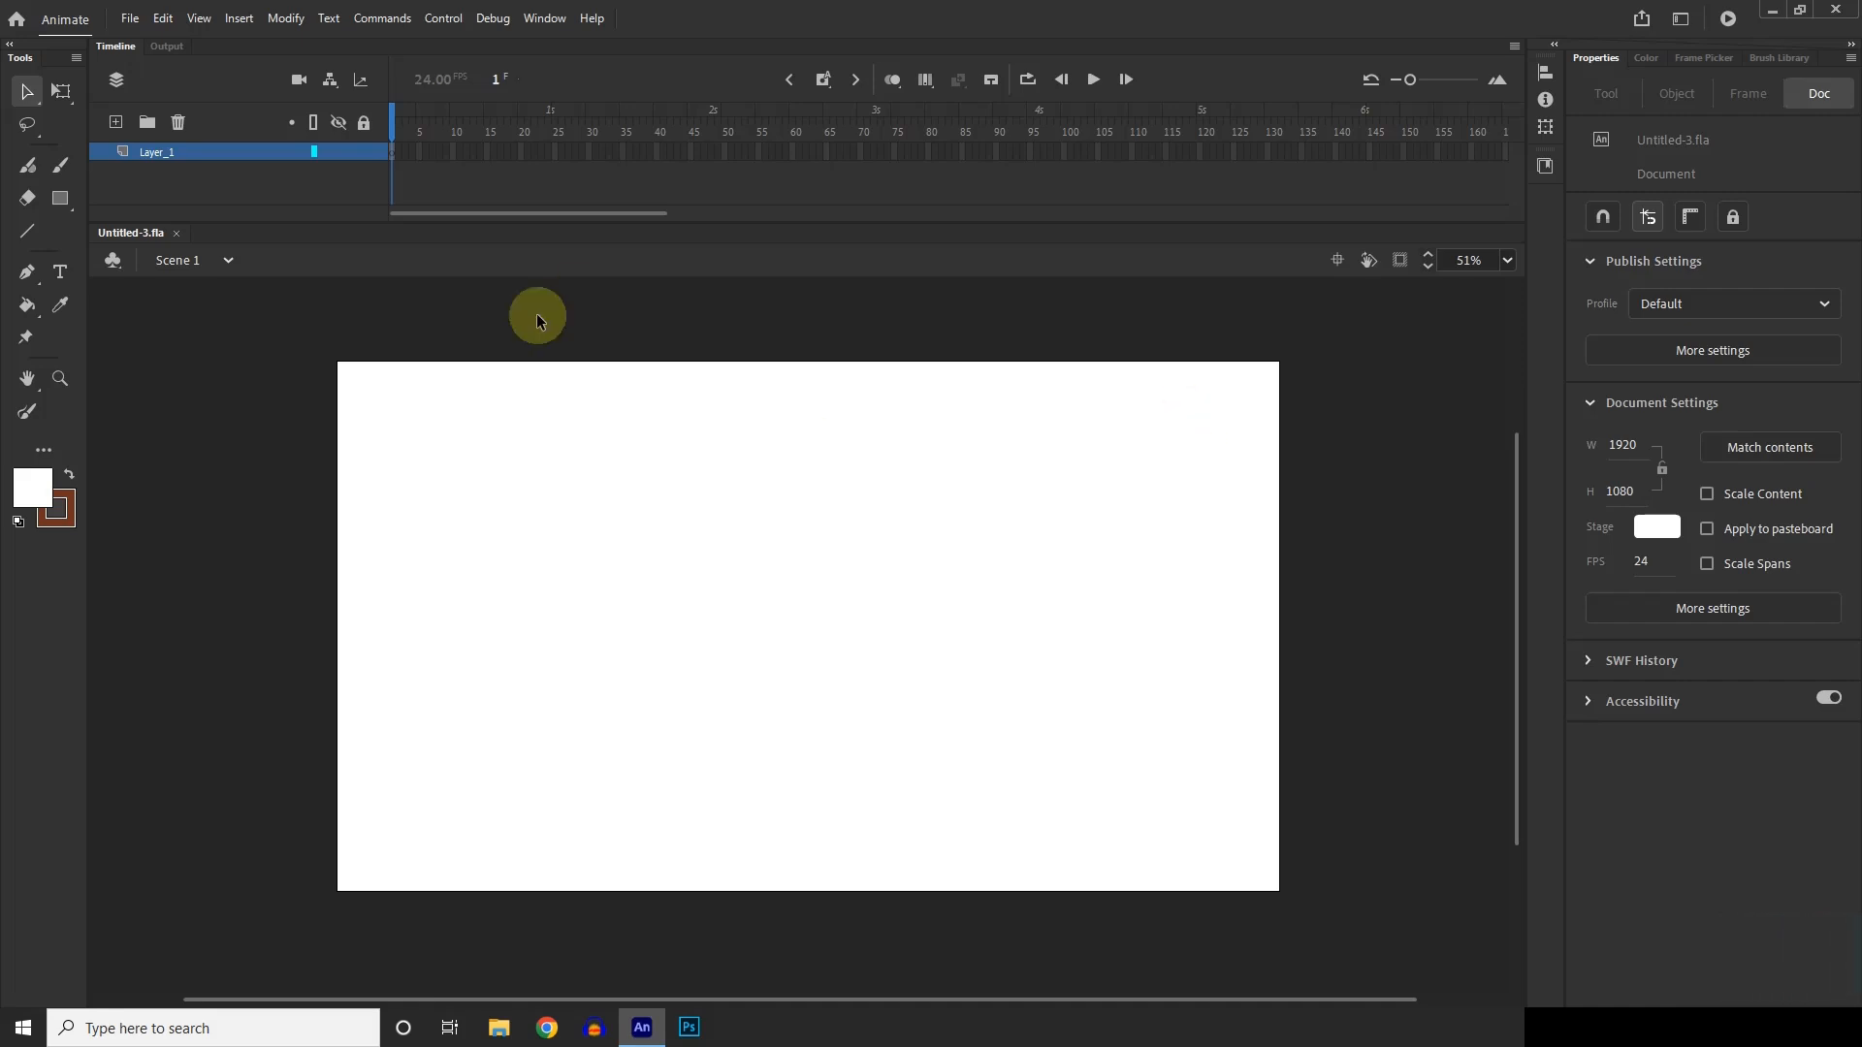
{"action": "scroll", "coordinate": [1001, 654], "scroll_direction": "down", "scroll_amount": 1}
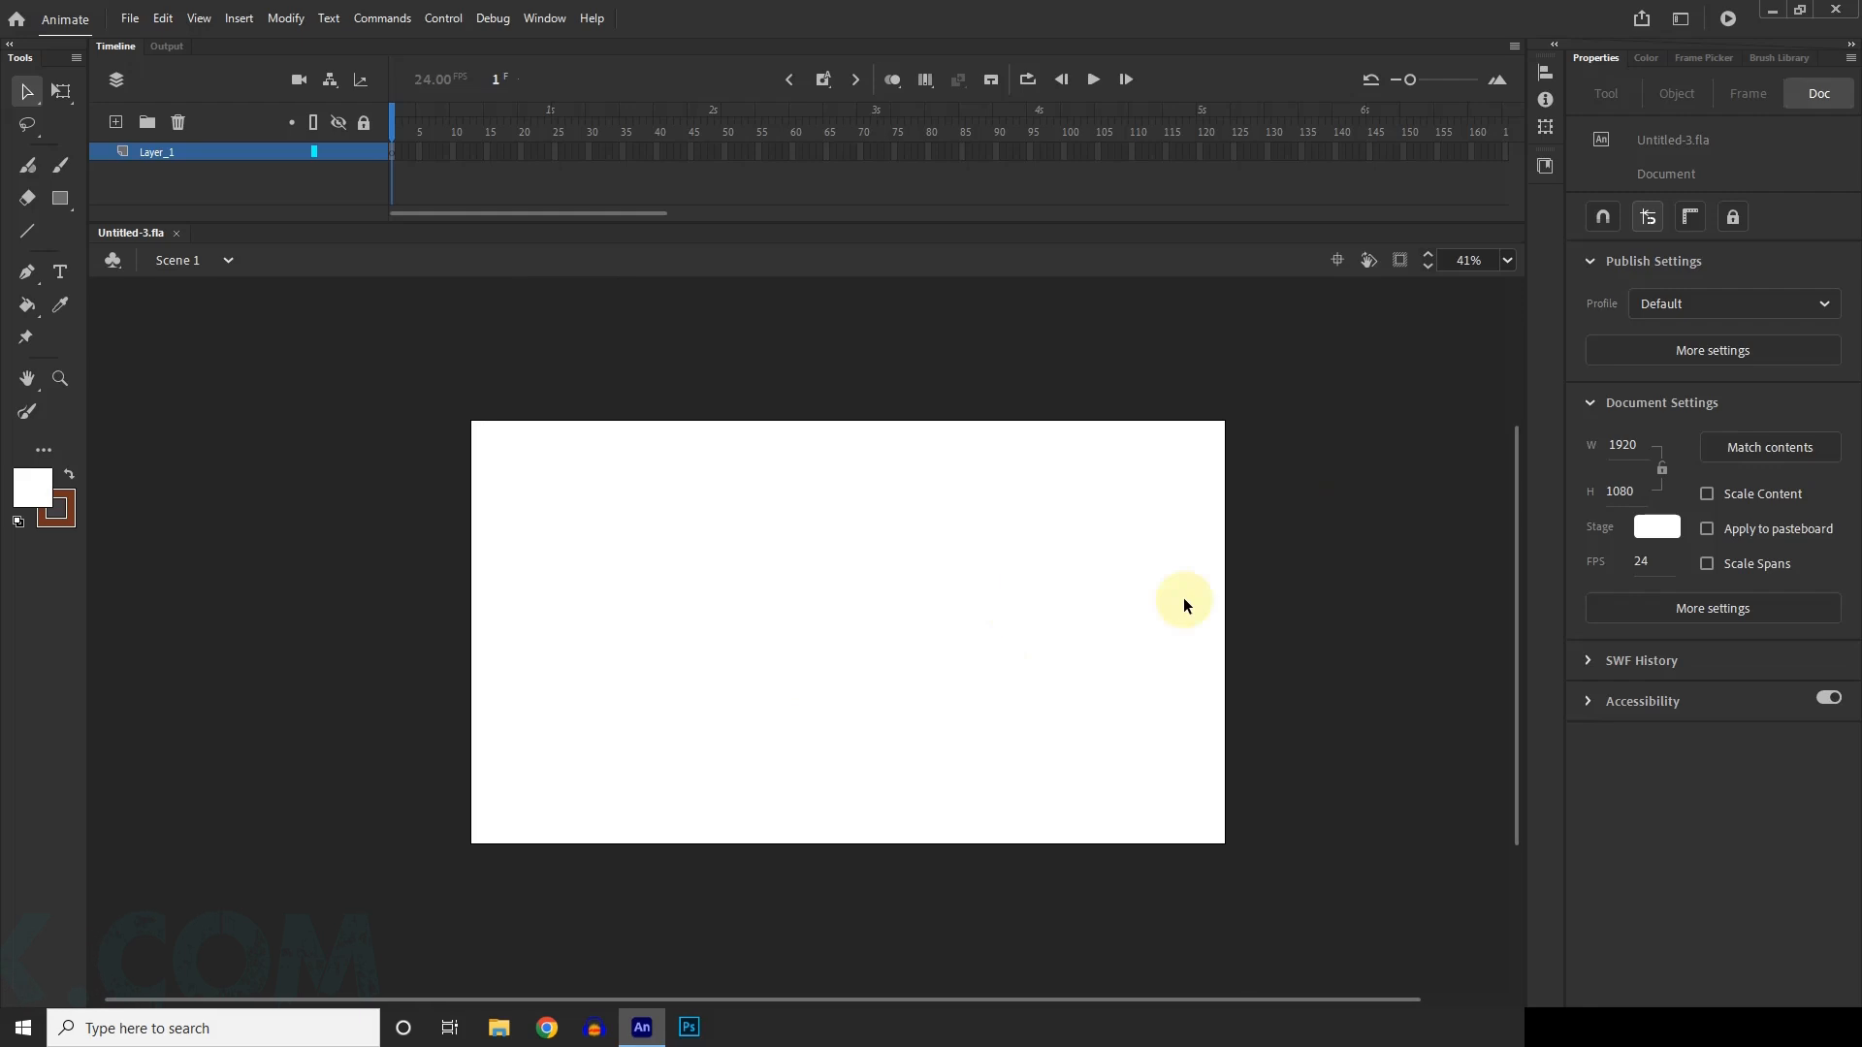
{"action": "scroll", "coordinate": [1067, 589], "scroll_direction": "up", "scroll_amount": 1}
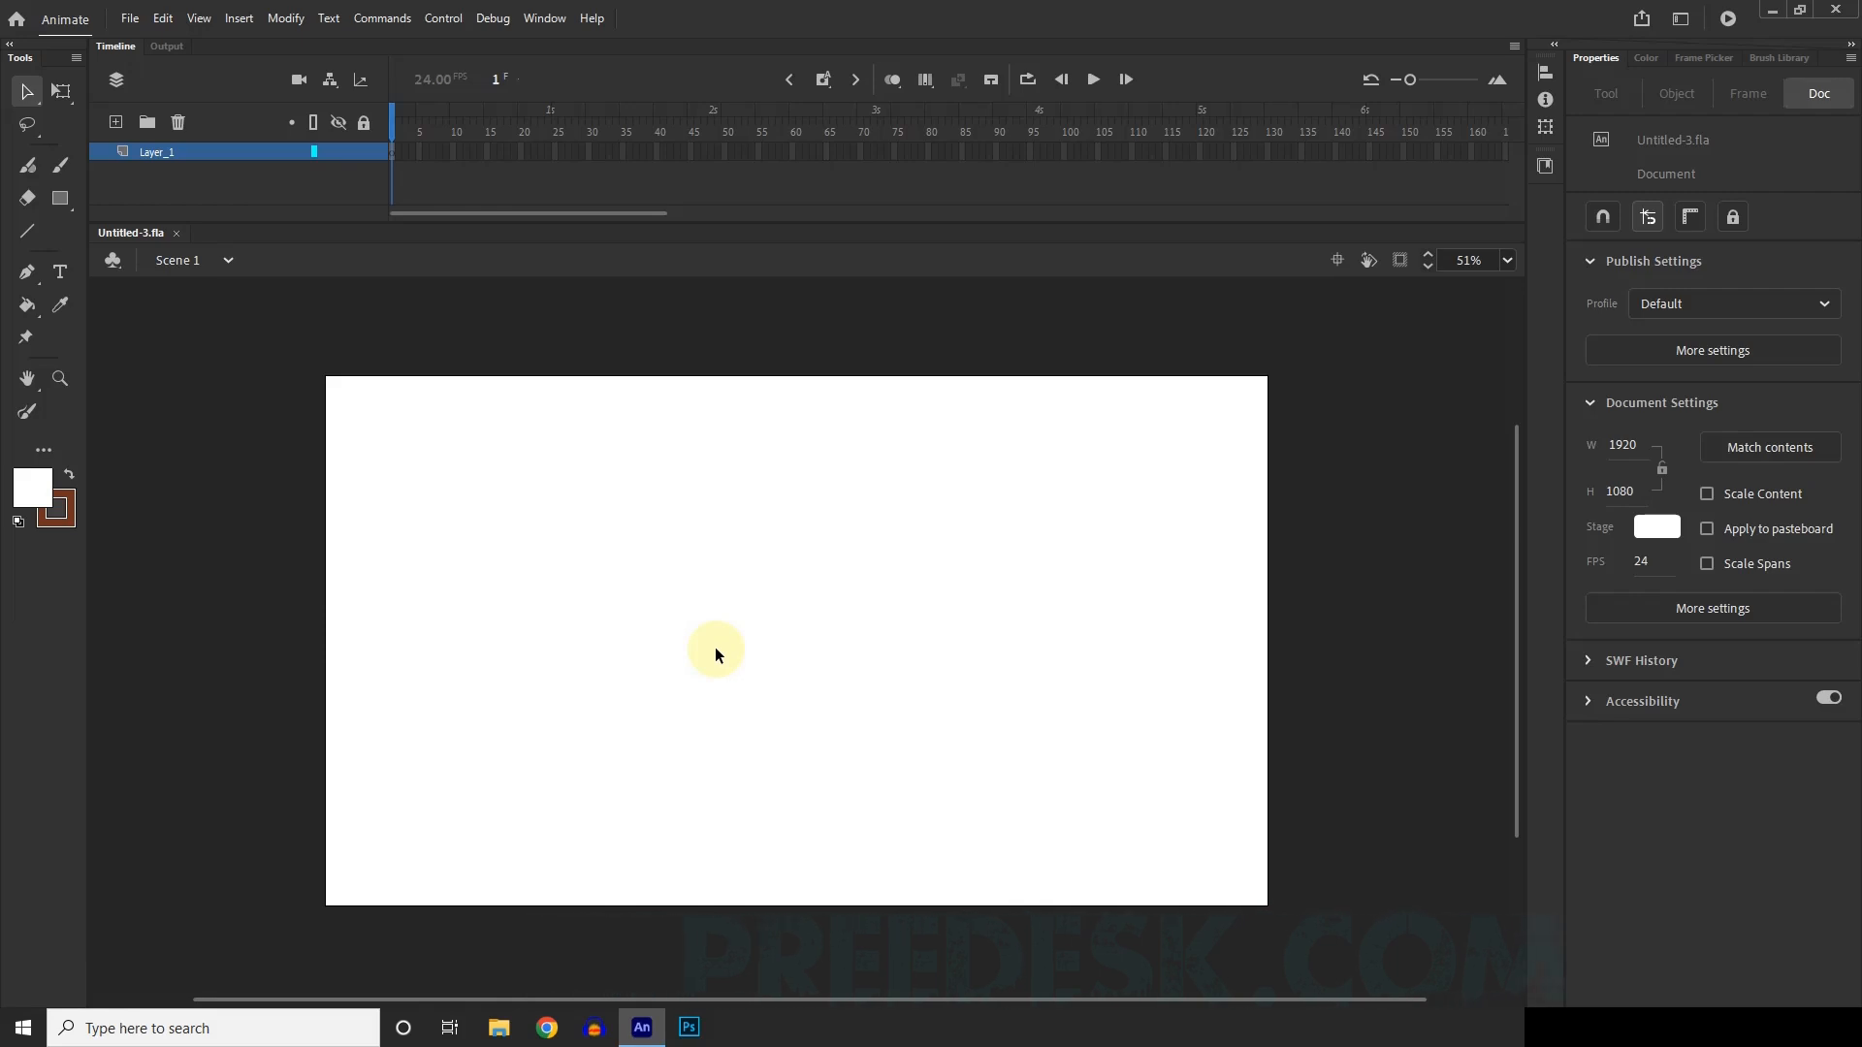
{"action": "scroll", "coordinate": [873, 533], "scroll_direction": "down", "scroll_amount": 1}
{"action": "scroll", "coordinate": [898, 572], "scroll_direction": "up", "scroll_amount": 1}
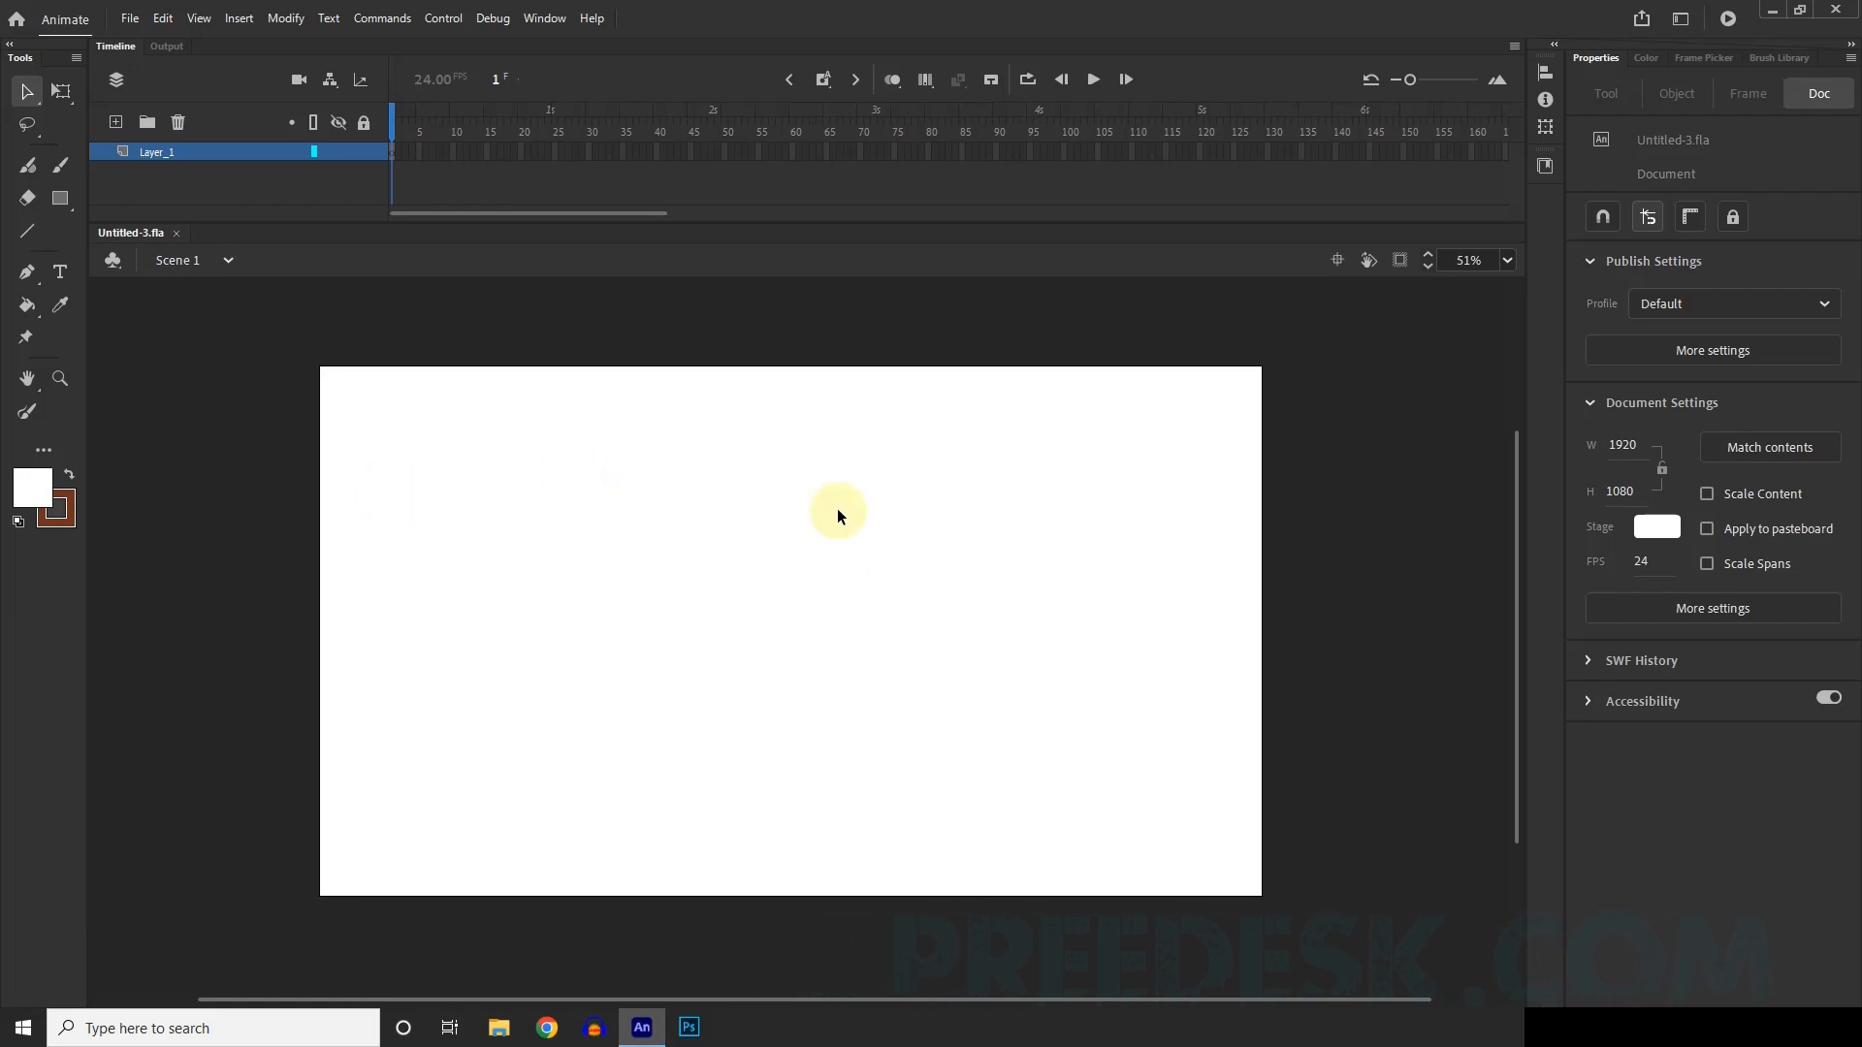
{"action": "scroll", "coordinate": [836, 508], "scroll_direction": "down", "scroll_amount": 1}
{"action": "scroll", "coordinate": [799, 535], "scroll_direction": "up", "scroll_amount": 1}
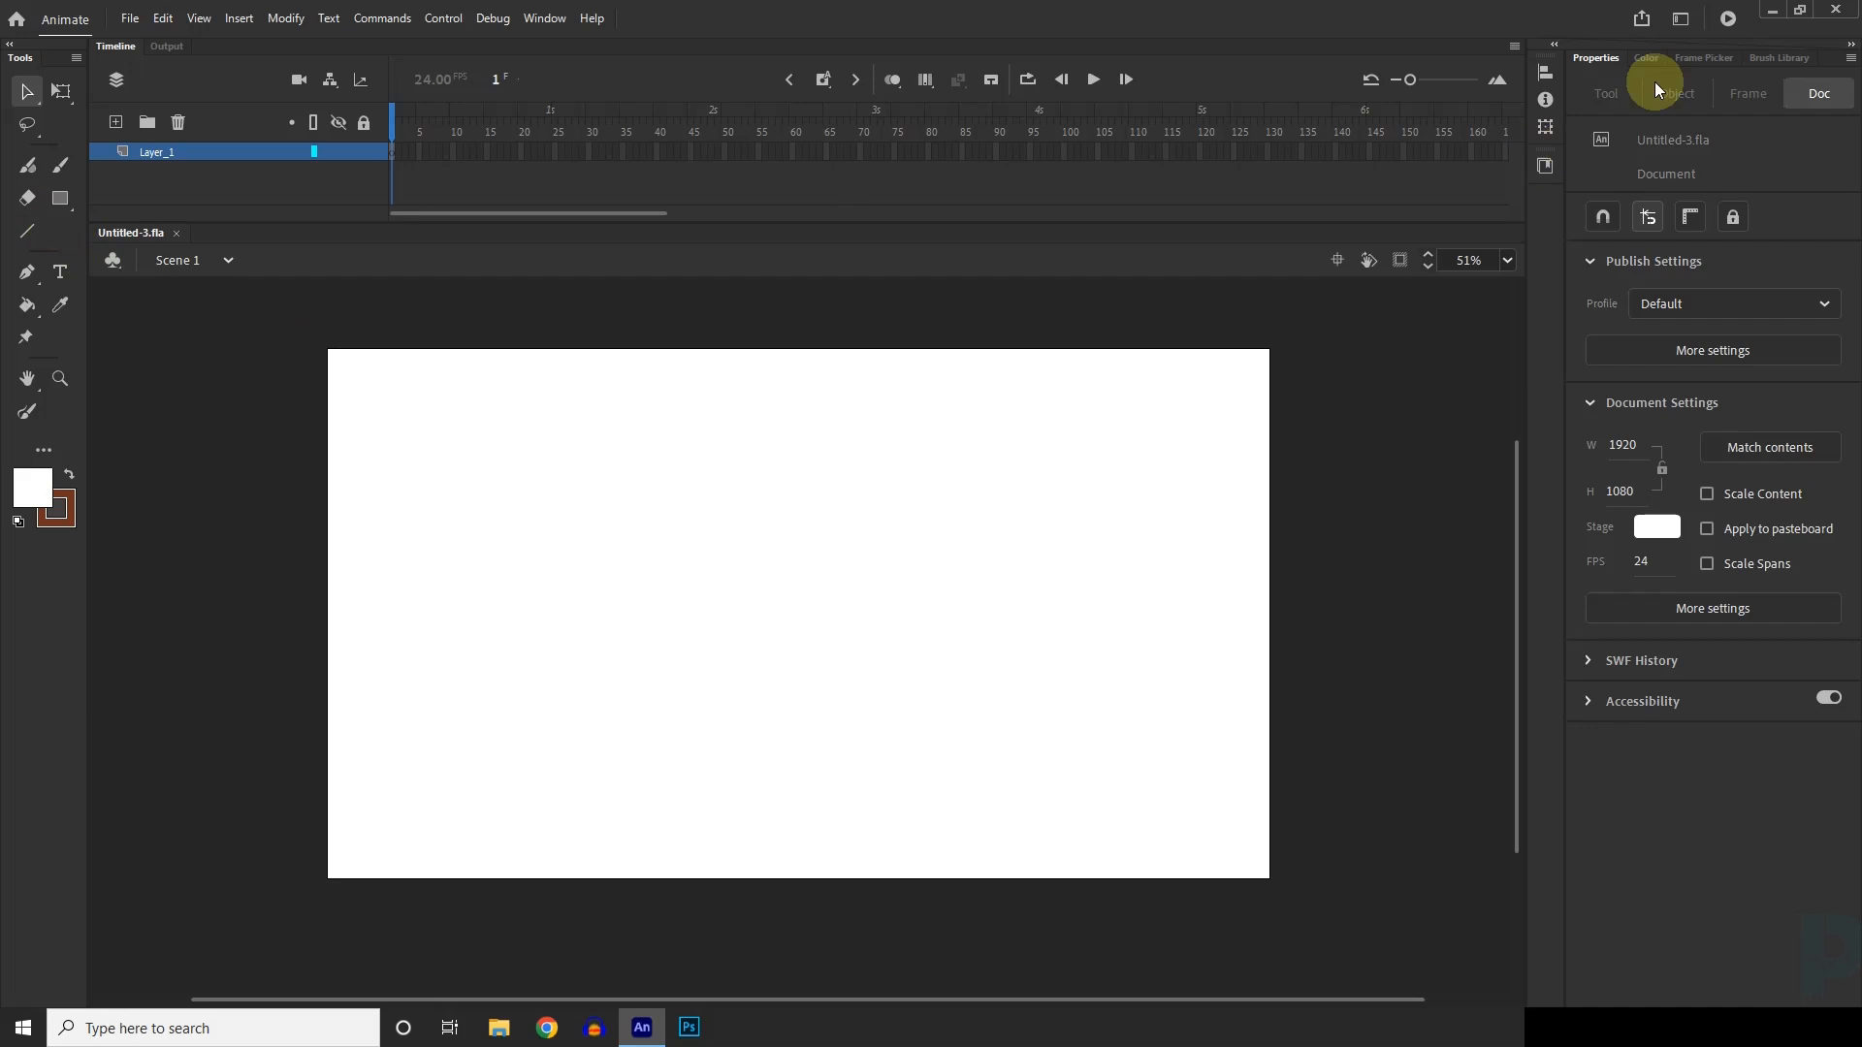
Change the fill colour type from solid to linear gradient.
{"action": "left_click", "coordinate": [1644, 57]}
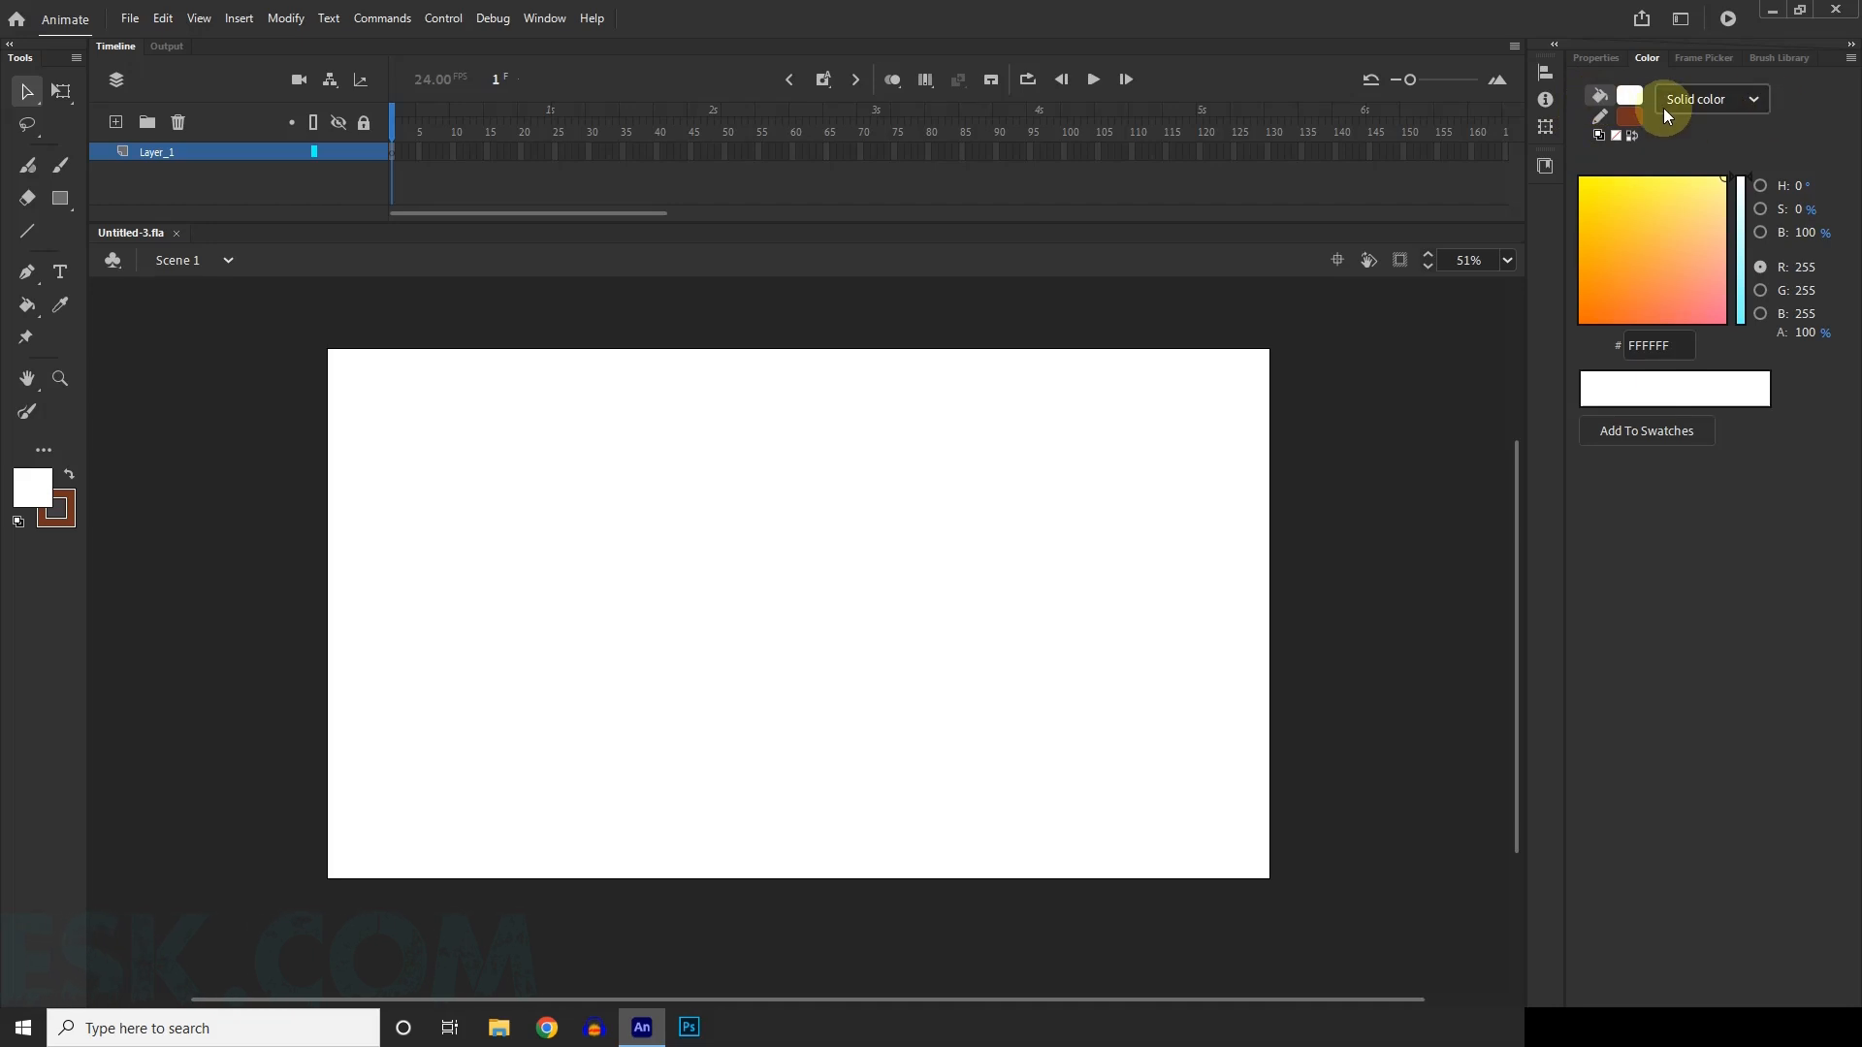
{"action": "left_click", "coordinate": [1717, 98]}
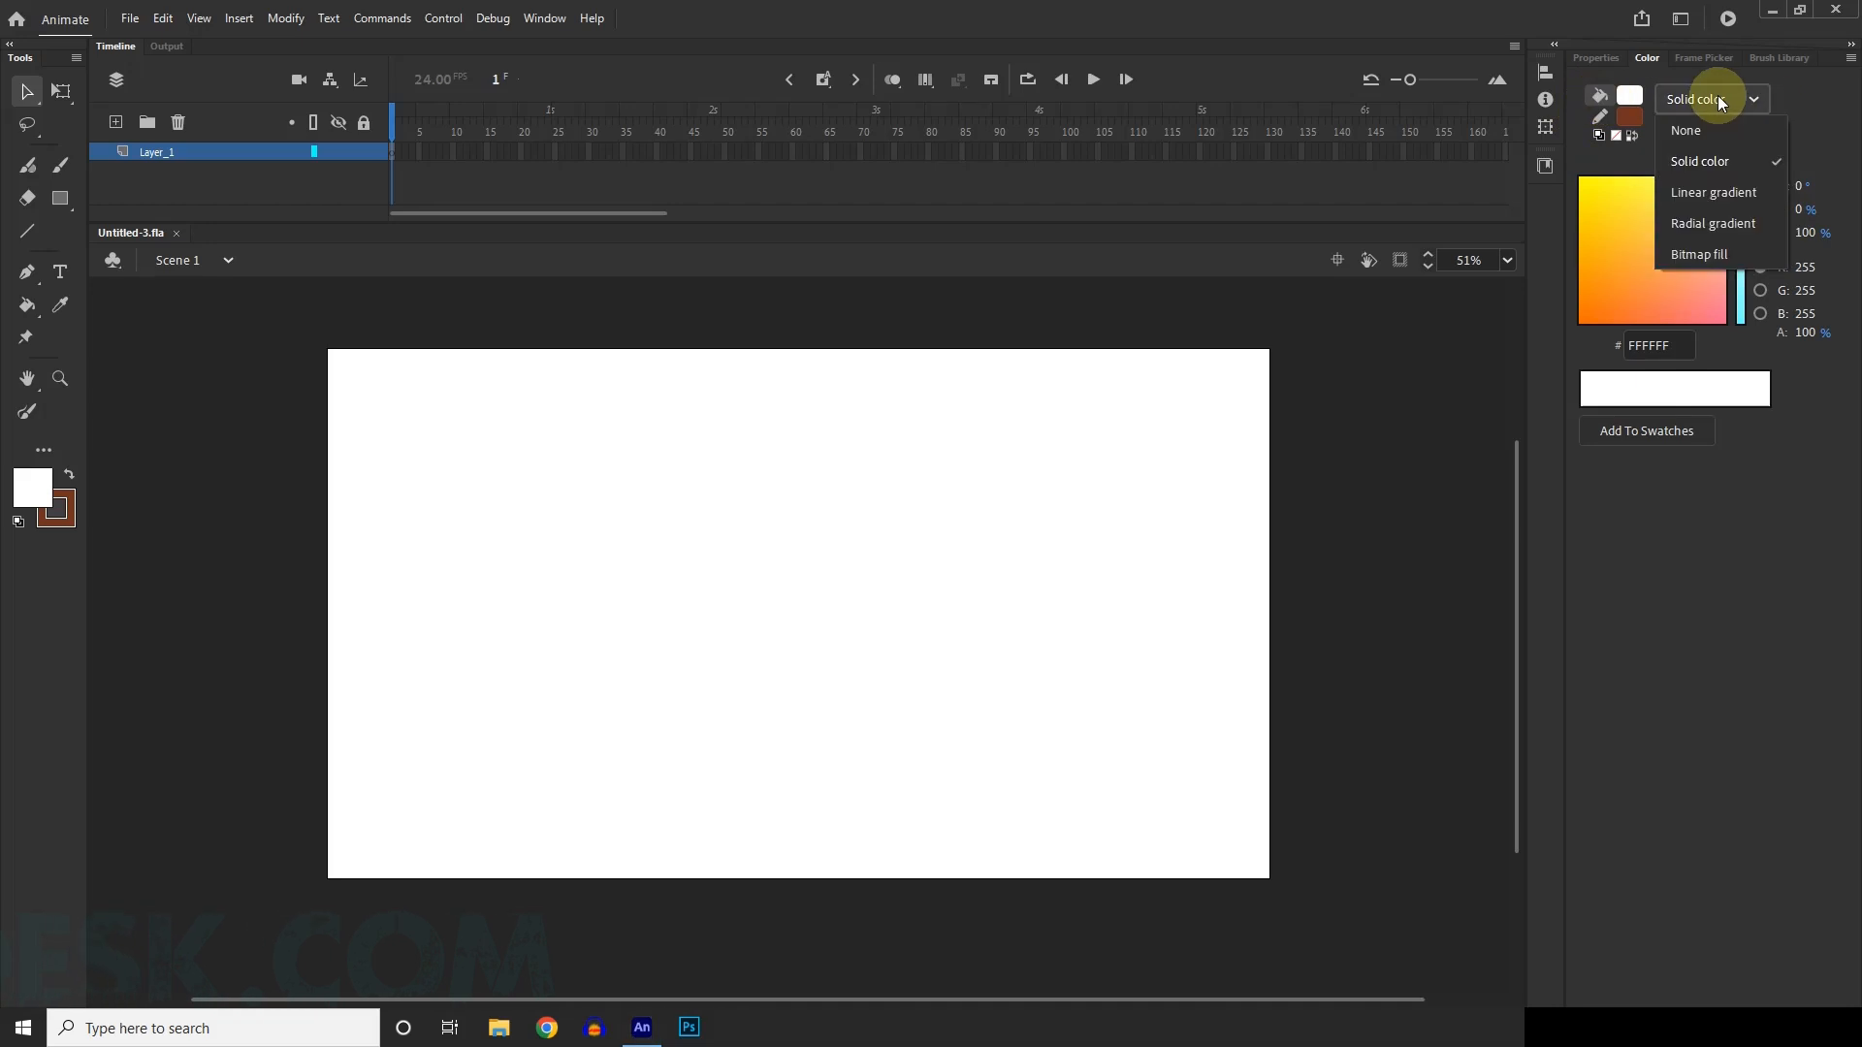
{"action": "left_click", "coordinate": [1732, 197]}
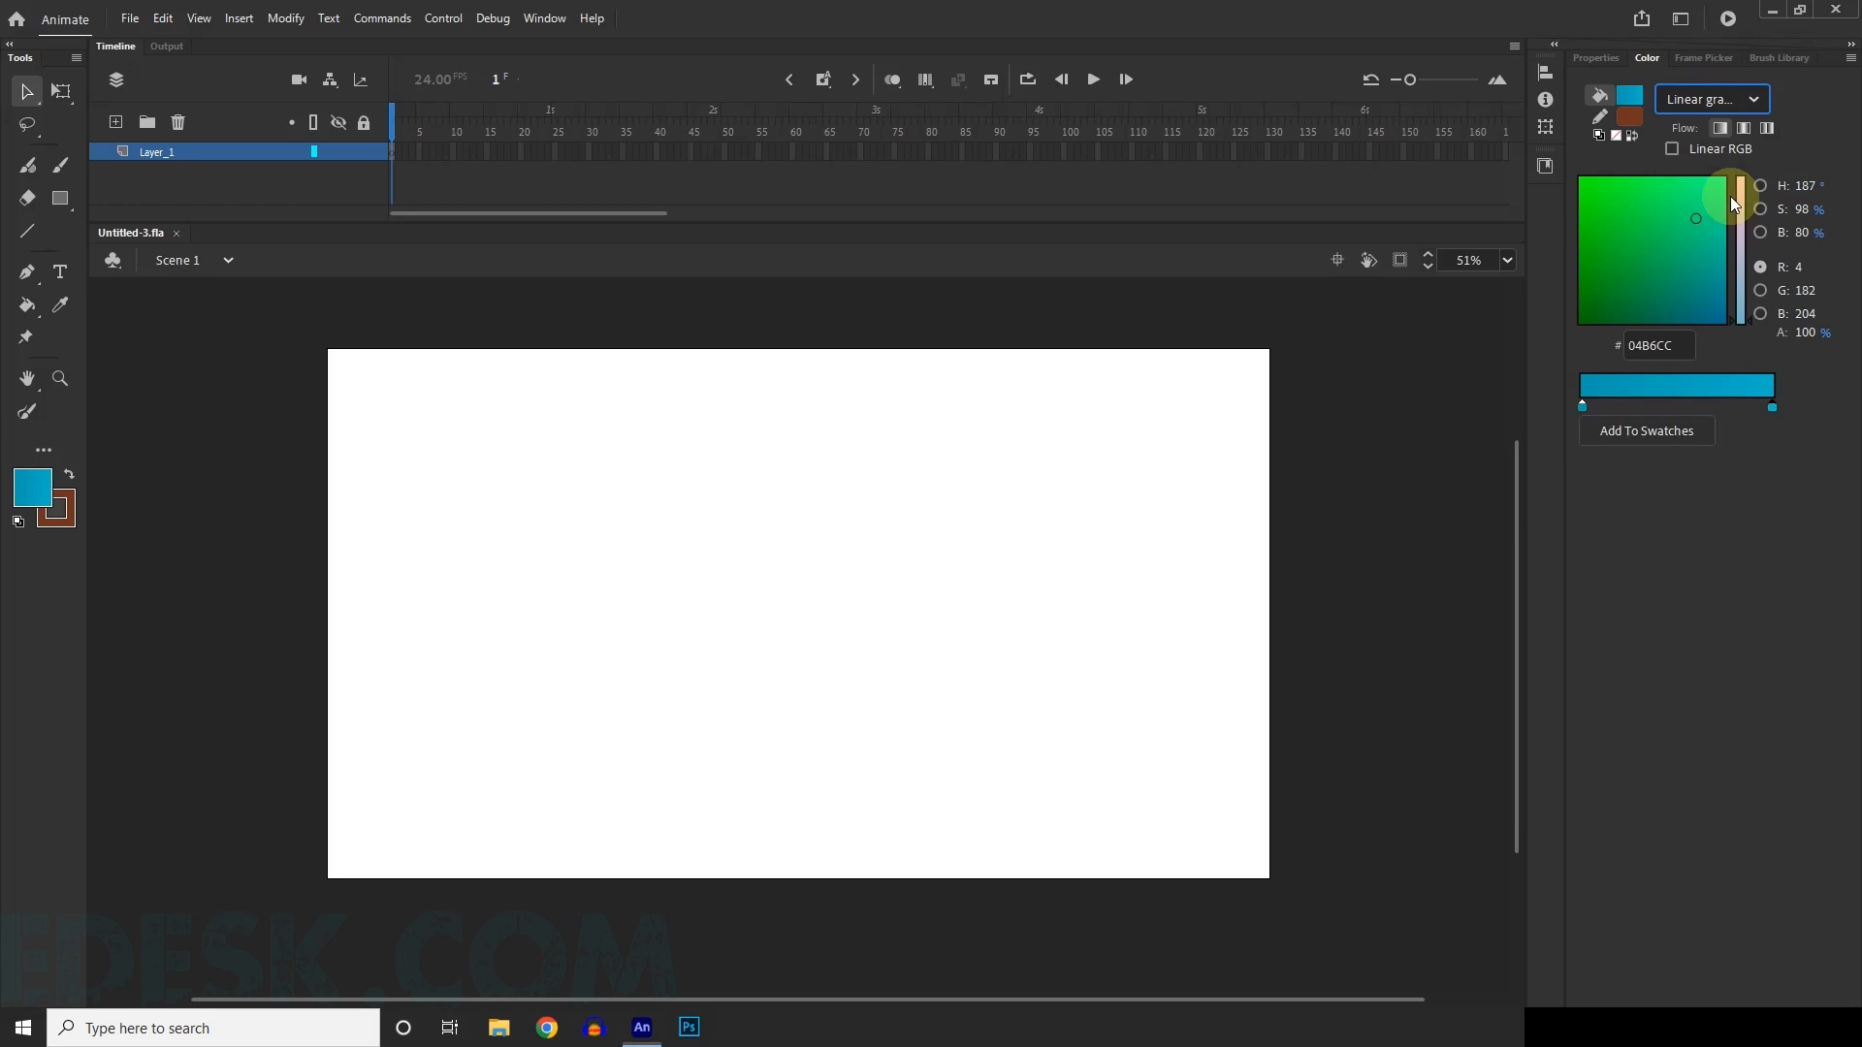
Set the starting colour stop of the linear gradient fill to teal #08A0A9.
{"action": "left_click", "coordinate": [1581, 409]}
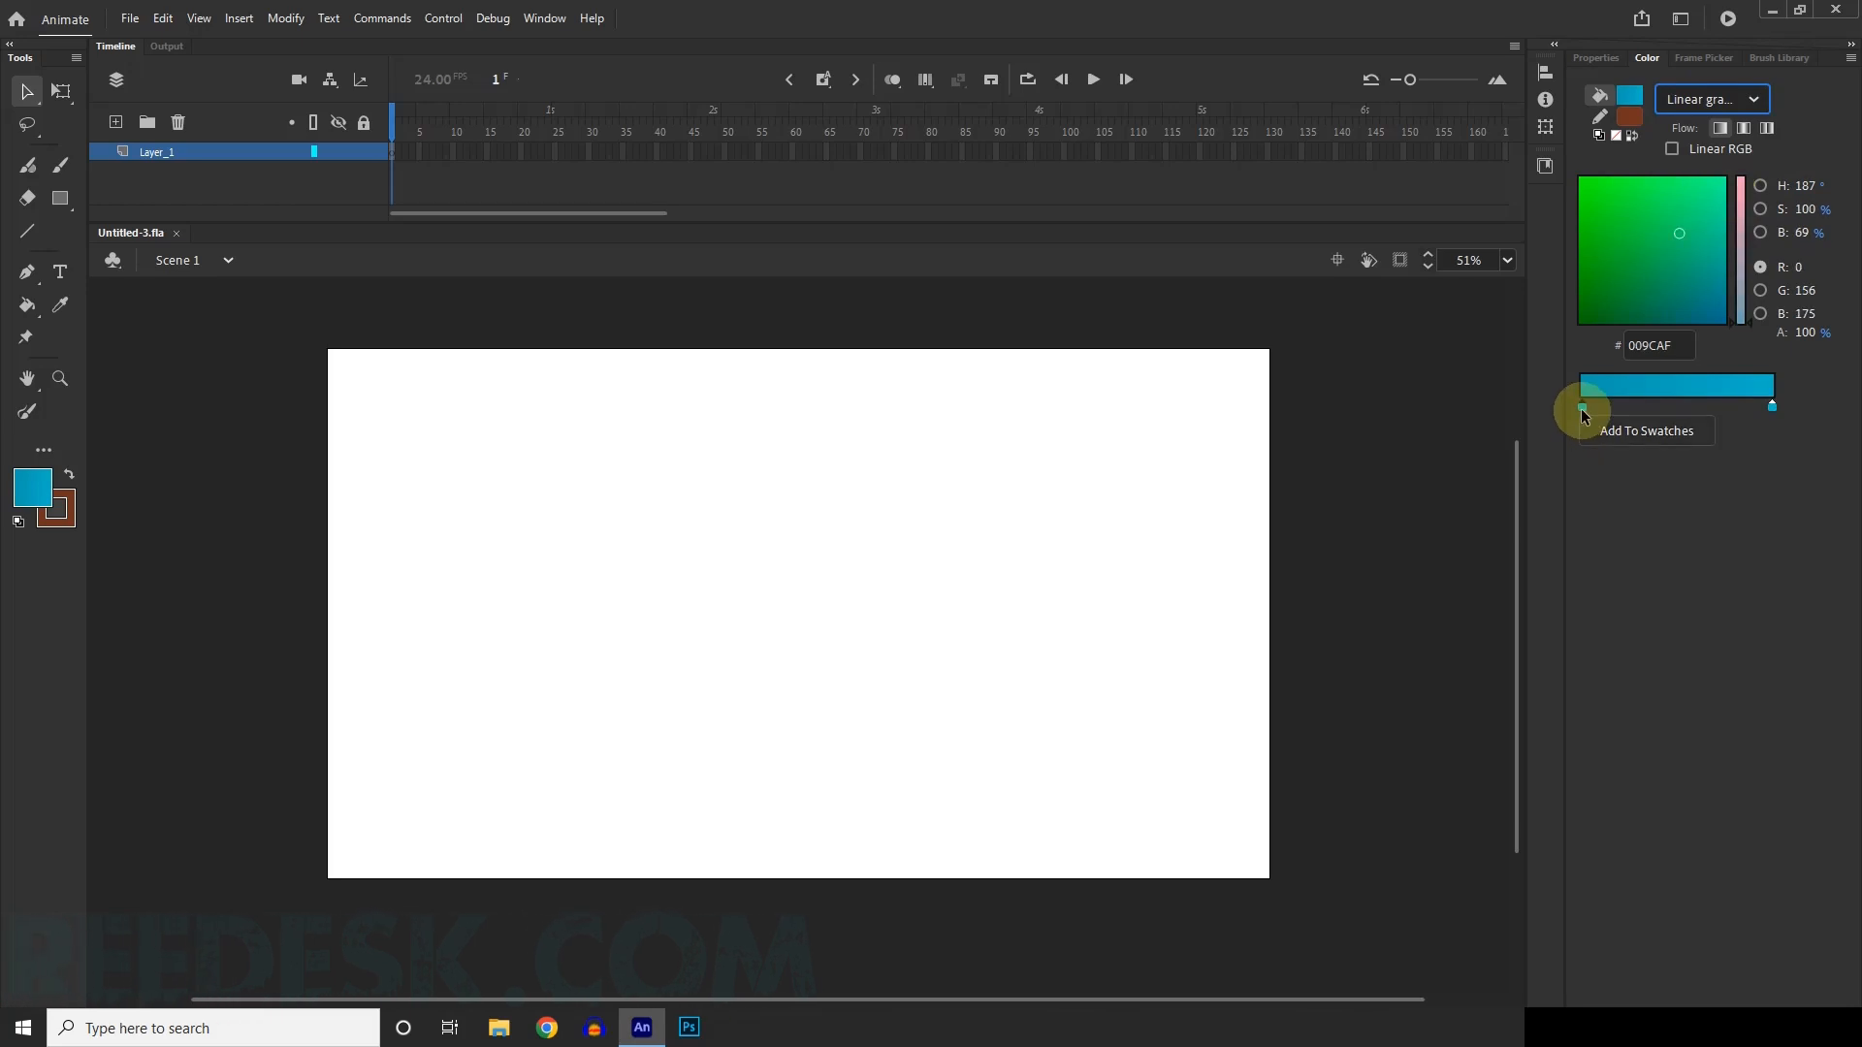
{"action": "double_click", "coordinate": [1580, 408]}
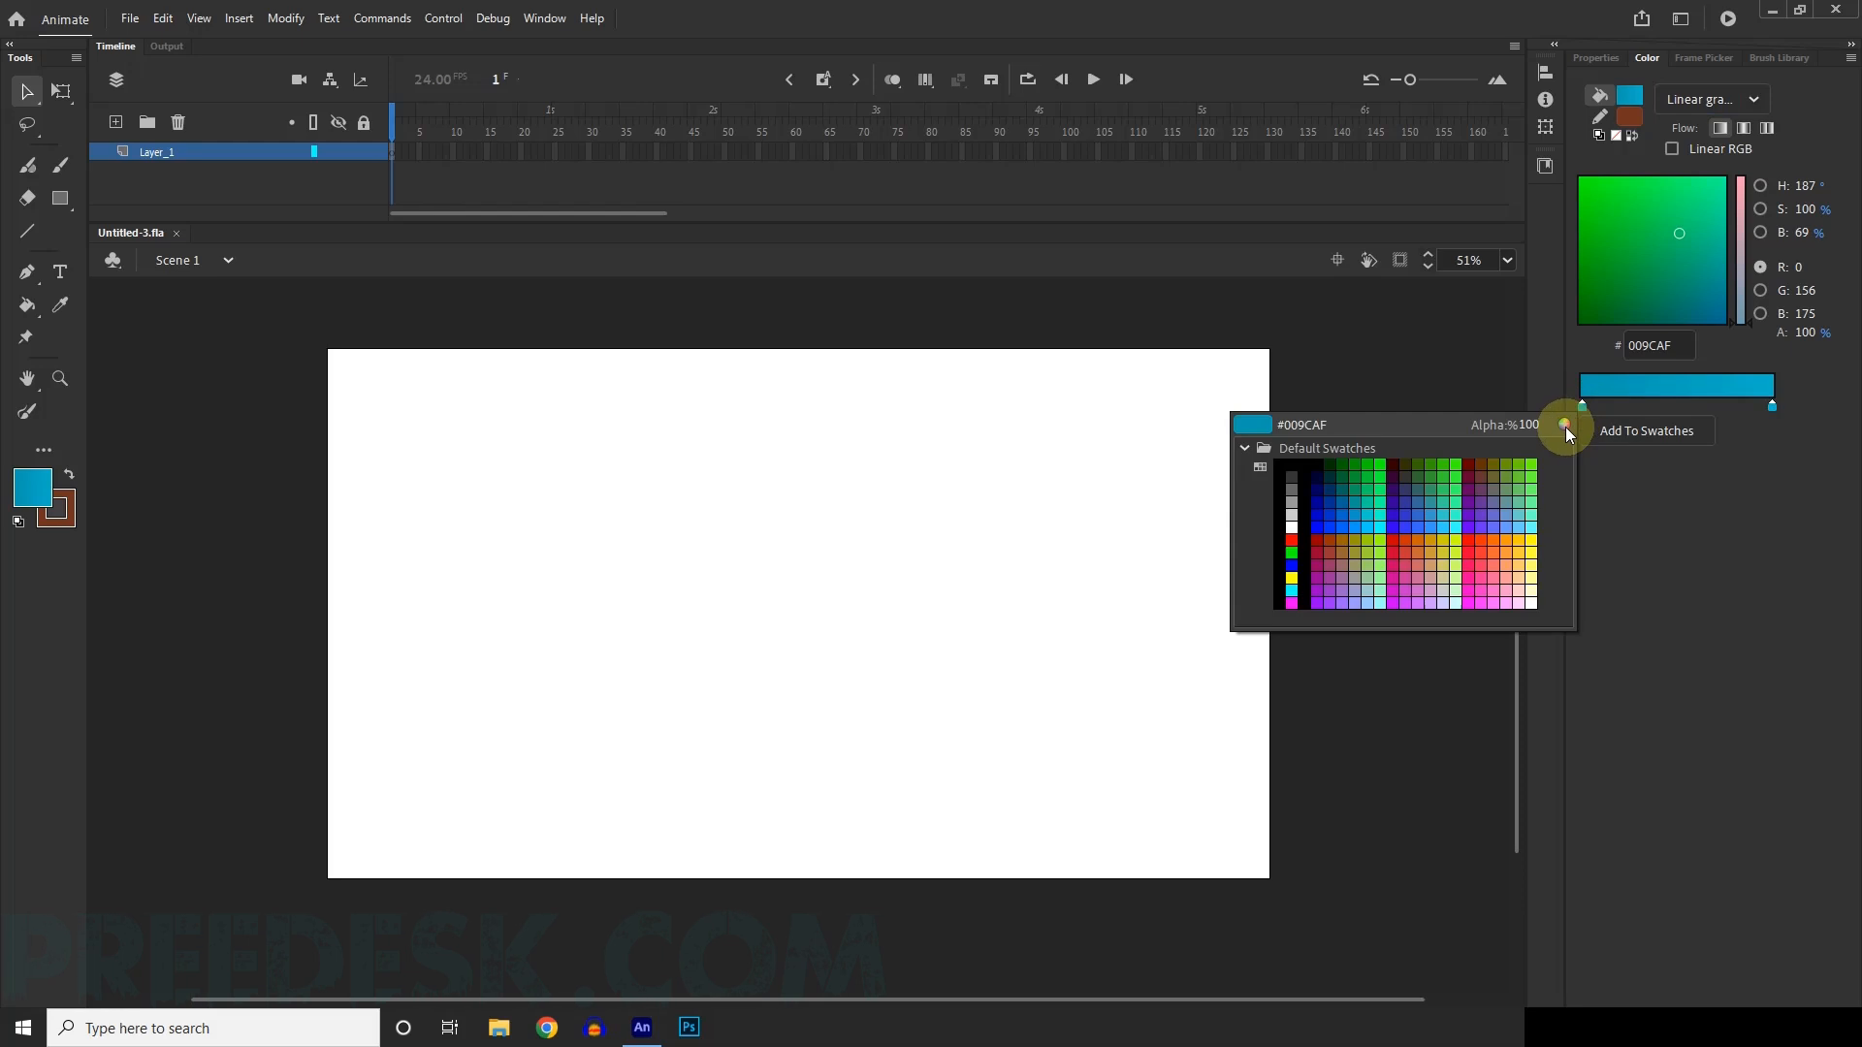
{"action": "left_click", "coordinate": [1564, 425]}
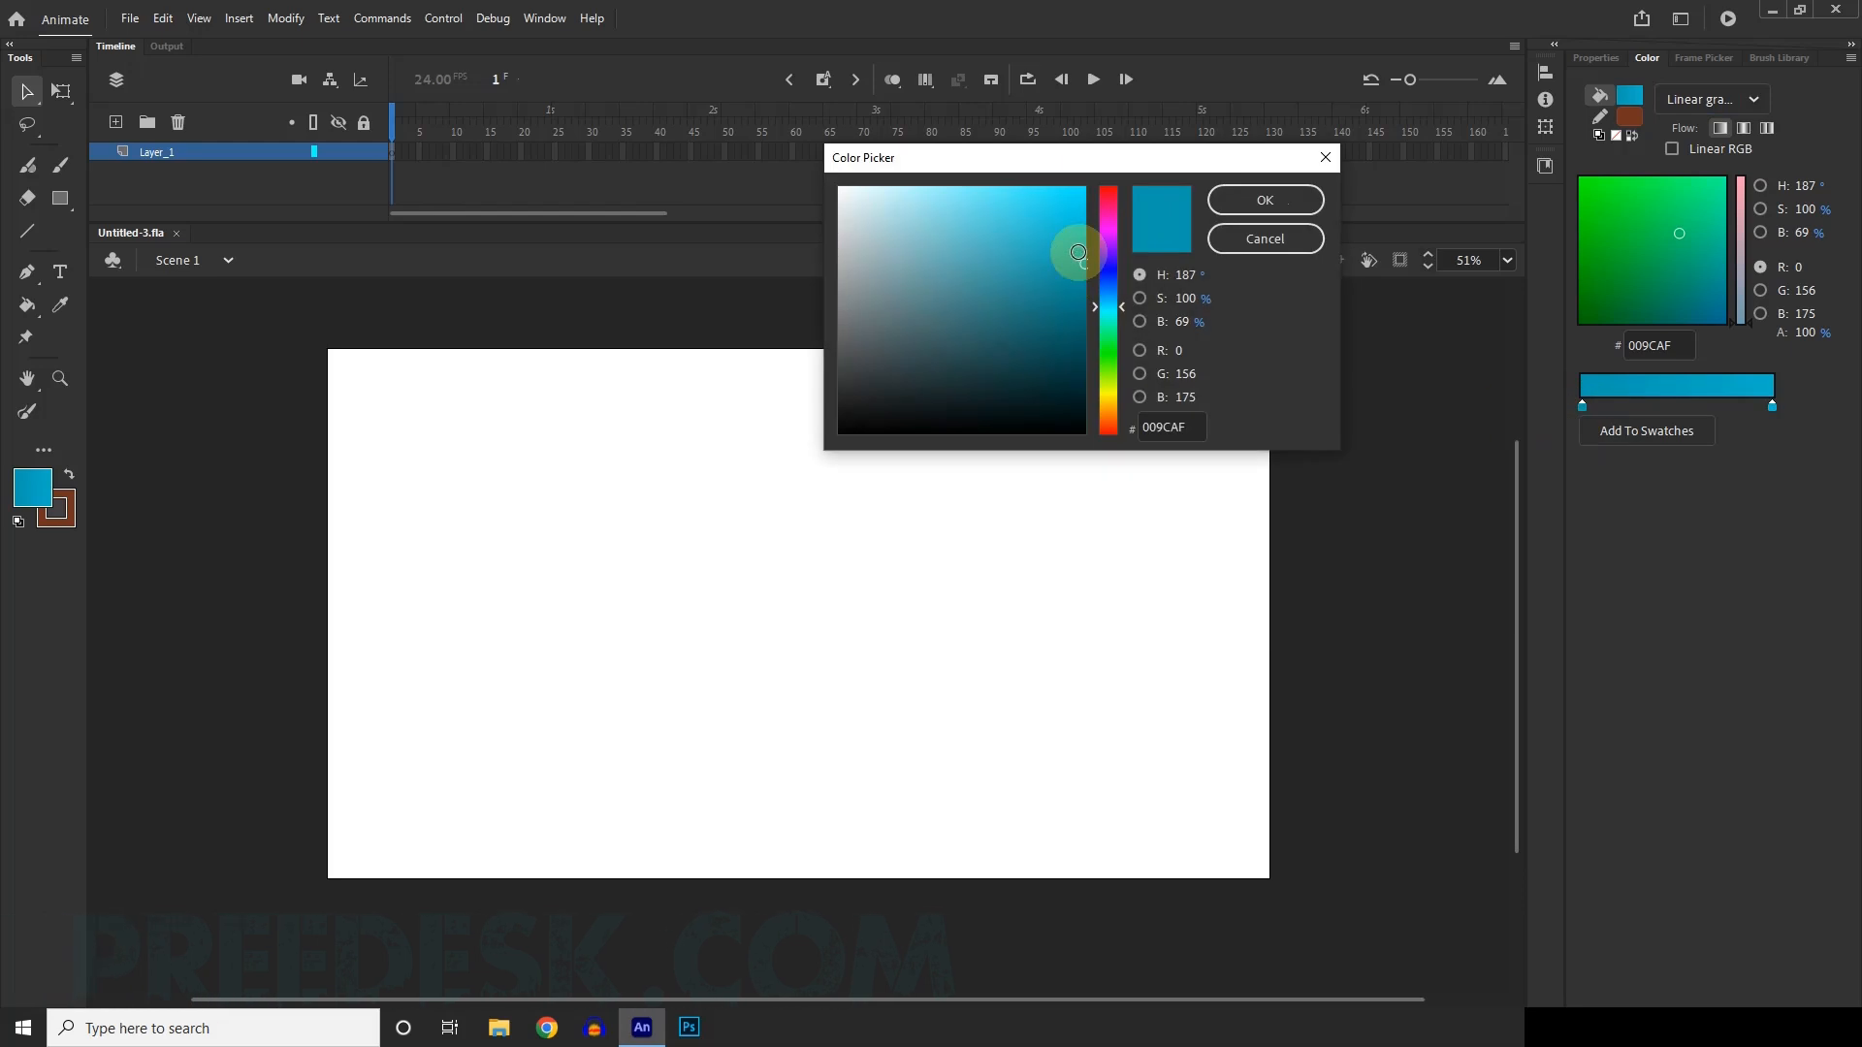
{"action": "mouse_move", "coordinate": [1077, 252]}
{"action": "left_mouse_down"}
{"action": "mouse_move", "coordinate": [1072, 271]}
{"action": "mouse_move", "coordinate": [973, 216]}
{"action": "mouse_move", "coordinate": [1006, 273]}
{"action": "mouse_move", "coordinate": [1059, 237]}
{"action": "left_mouse_up"}
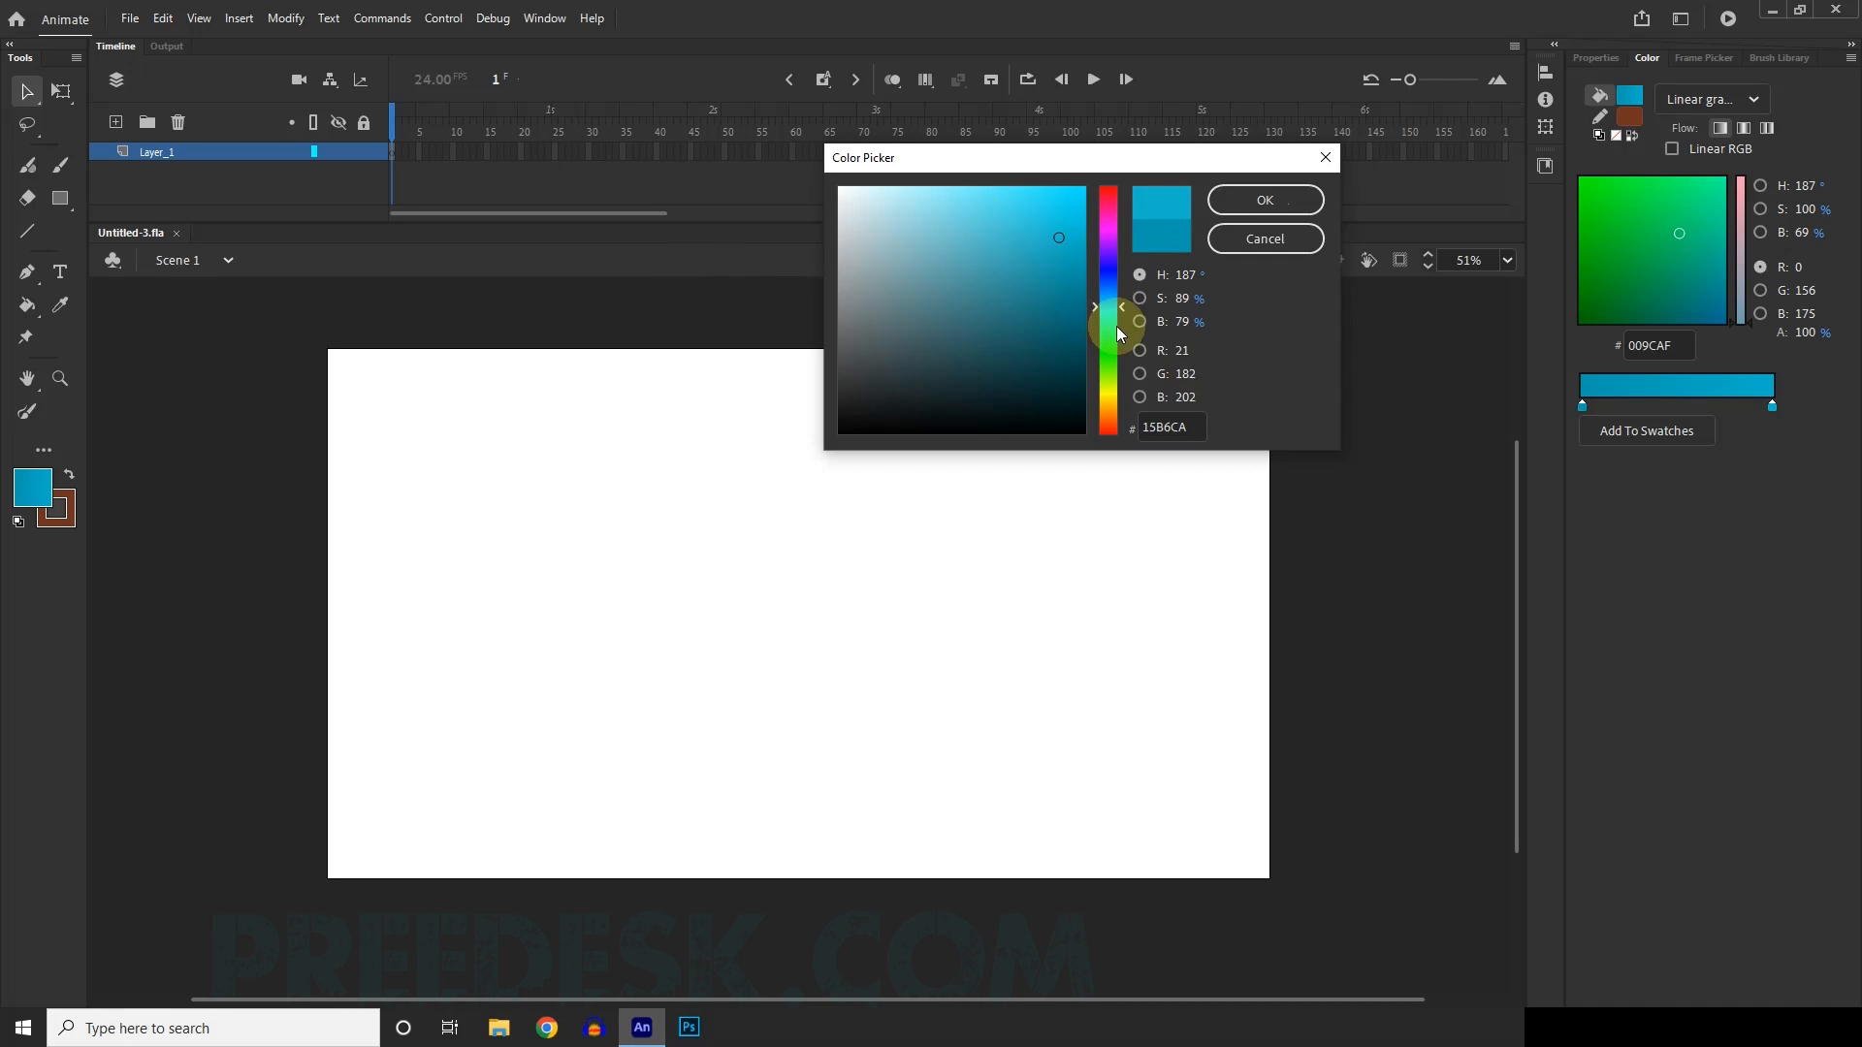
{"action": "left_click_drag", "start_coordinate": [1117, 327], "coordinate": [1114, 301]}
{"action": "mouse_move", "coordinate": [1061, 238]}
{"action": "left_mouse_down"}
{"action": "mouse_move", "coordinate": [1076, 274]}
{"action": "mouse_move", "coordinate": [1093, 257]}
{"action": "left_mouse_up"}
{"action": "left_click", "coordinate": [1264, 199]}
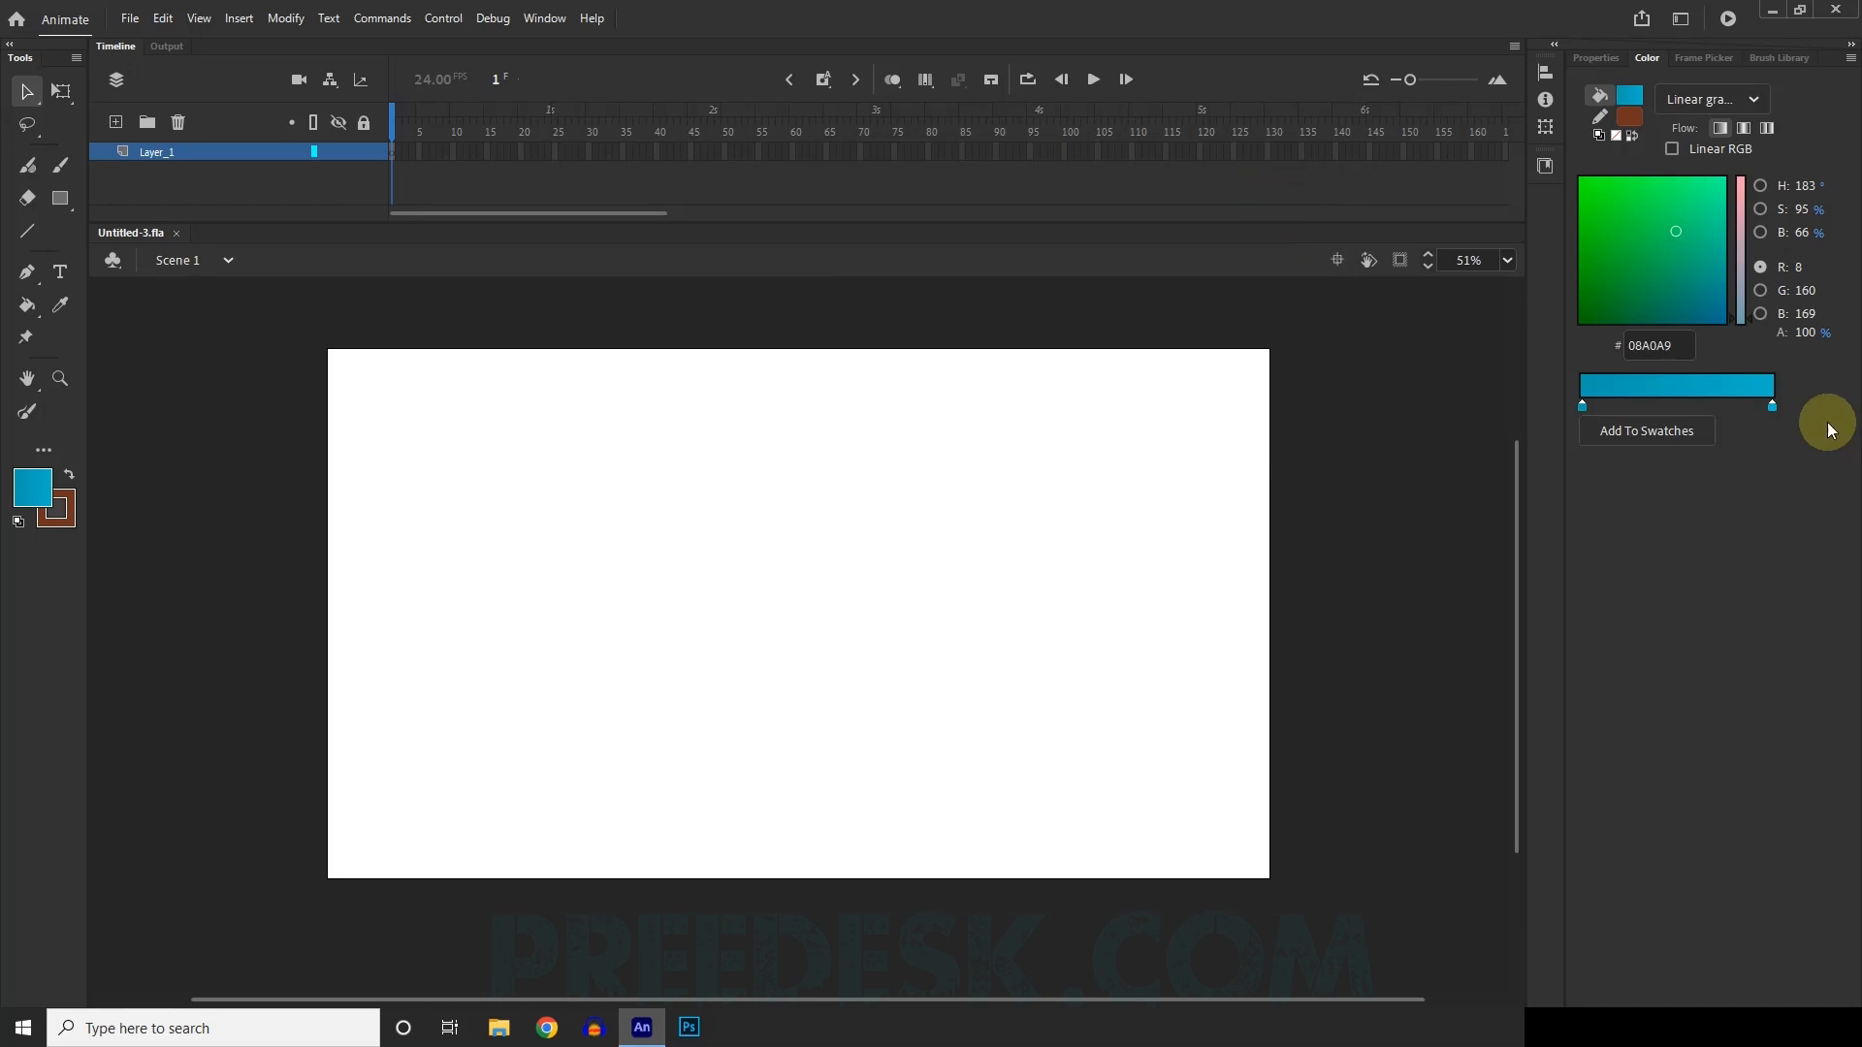
Set the ending colour stop of the linear gradient fill to light blue #1ED2E8.
{"action": "double_click", "coordinate": [1772, 406]}
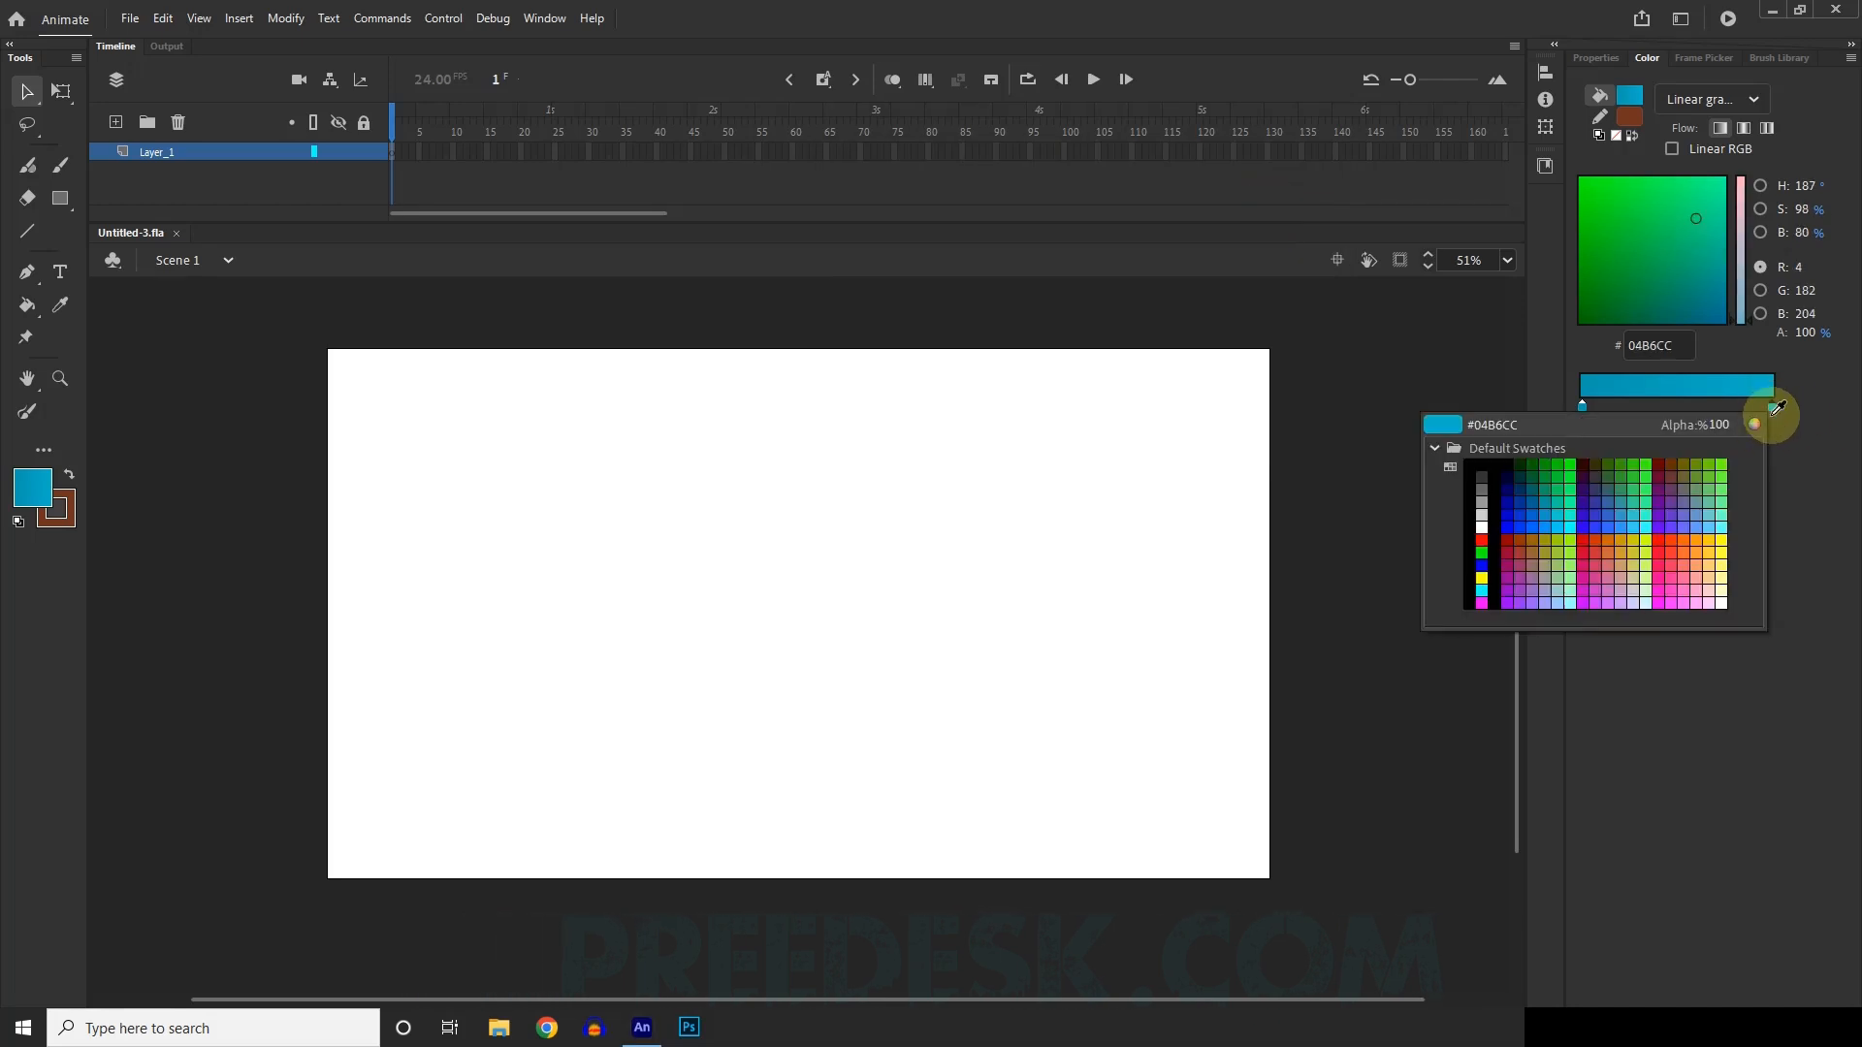
{"action": "left_click", "coordinate": [1754, 425]}
{"action": "left_click_drag", "start_coordinate": [1076, 234], "coordinate": [1053, 208]}
{"action": "left_click", "coordinate": [1250, 208]}
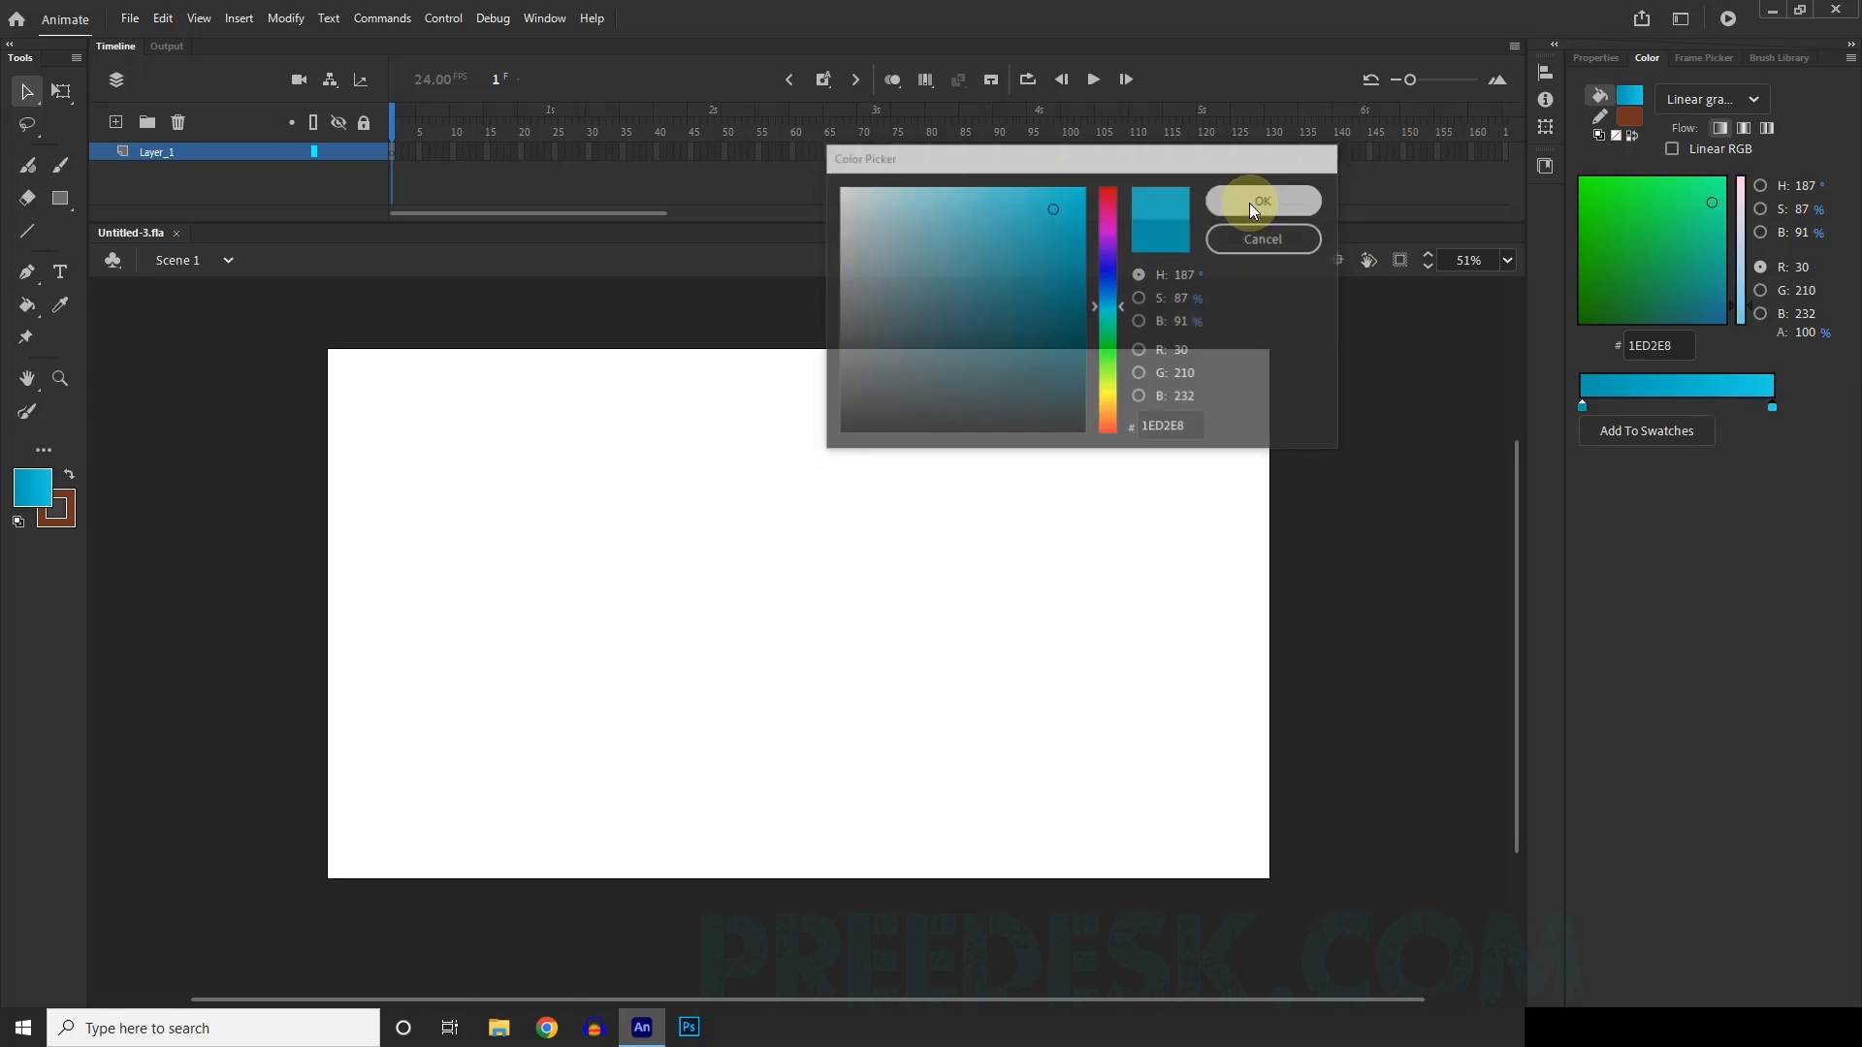
Draw a gradient-filled rectangle of about 2199 x 1286 px that extends past all edges of the stage.
{"action": "left_click", "coordinate": [59, 205]}
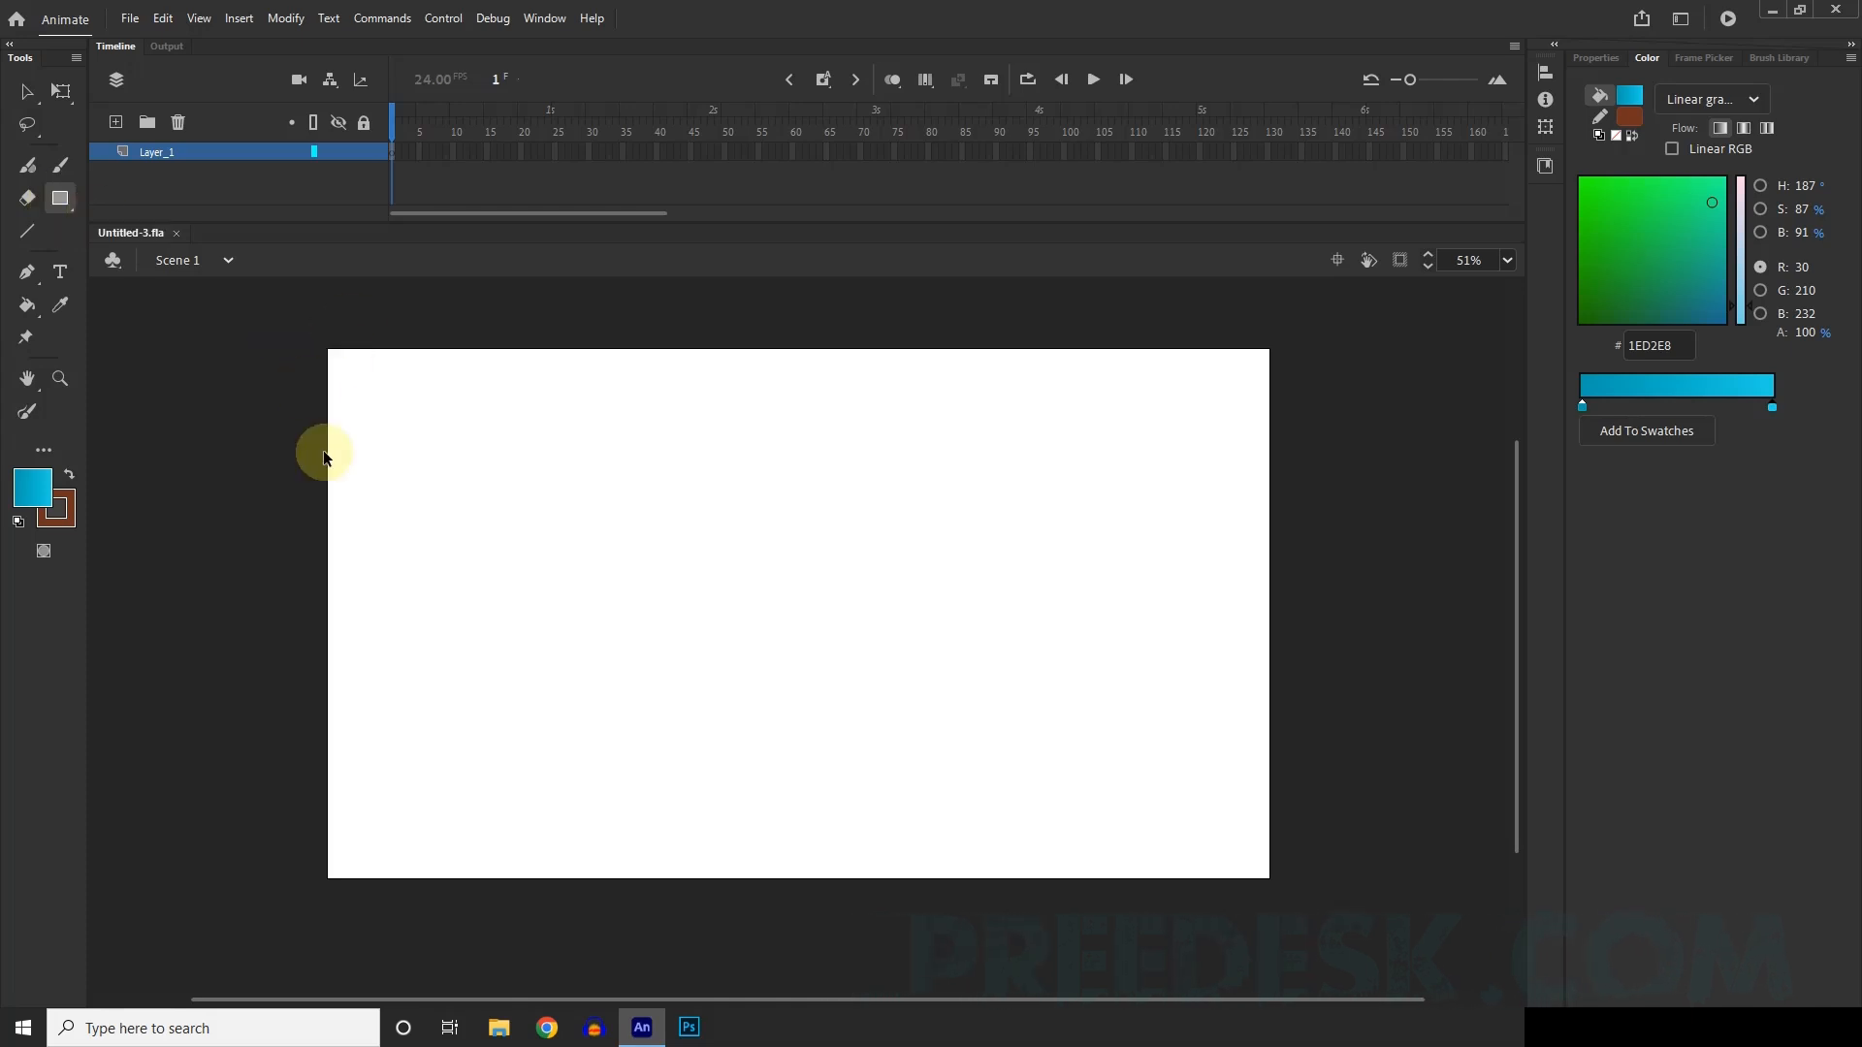
{"action": "scroll", "coordinate": [325, 454], "scroll_direction": "down", "scroll_amount": 1}
{"action": "mouse_move", "coordinate": [303, 342]}
{"action": "left_mouse_down"}
{"action": "mouse_move", "coordinate": [666, 494]}
{"action": "mouse_move", "coordinate": [1072, 743]}
{"action": "mouse_move", "coordinate": [1163, 814]}
{"action": "mouse_move", "coordinate": [1168, 854]}
{"action": "left_mouse_up"}
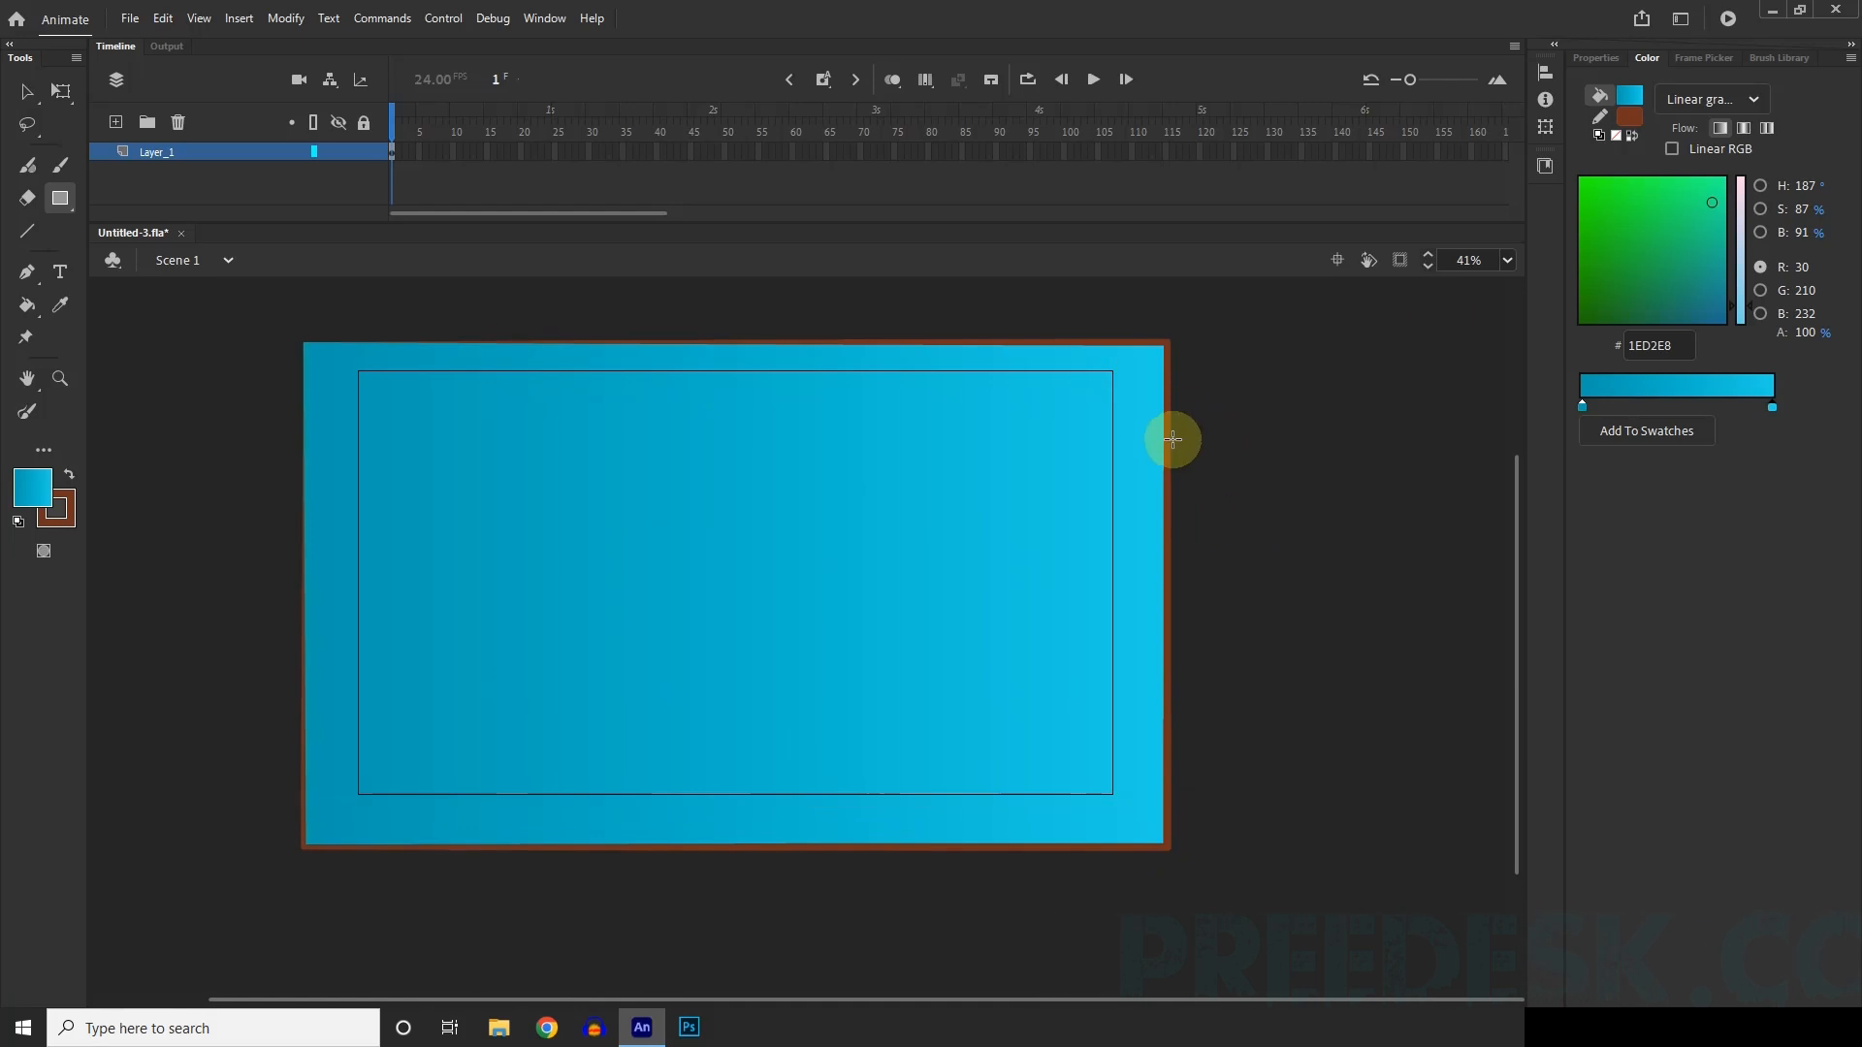
Remove the brown stroke around the gradient rectangle by setting its stroke colour to none.
{"action": "left_click", "coordinate": [1595, 57]}
{"action": "key", "text": "v"}
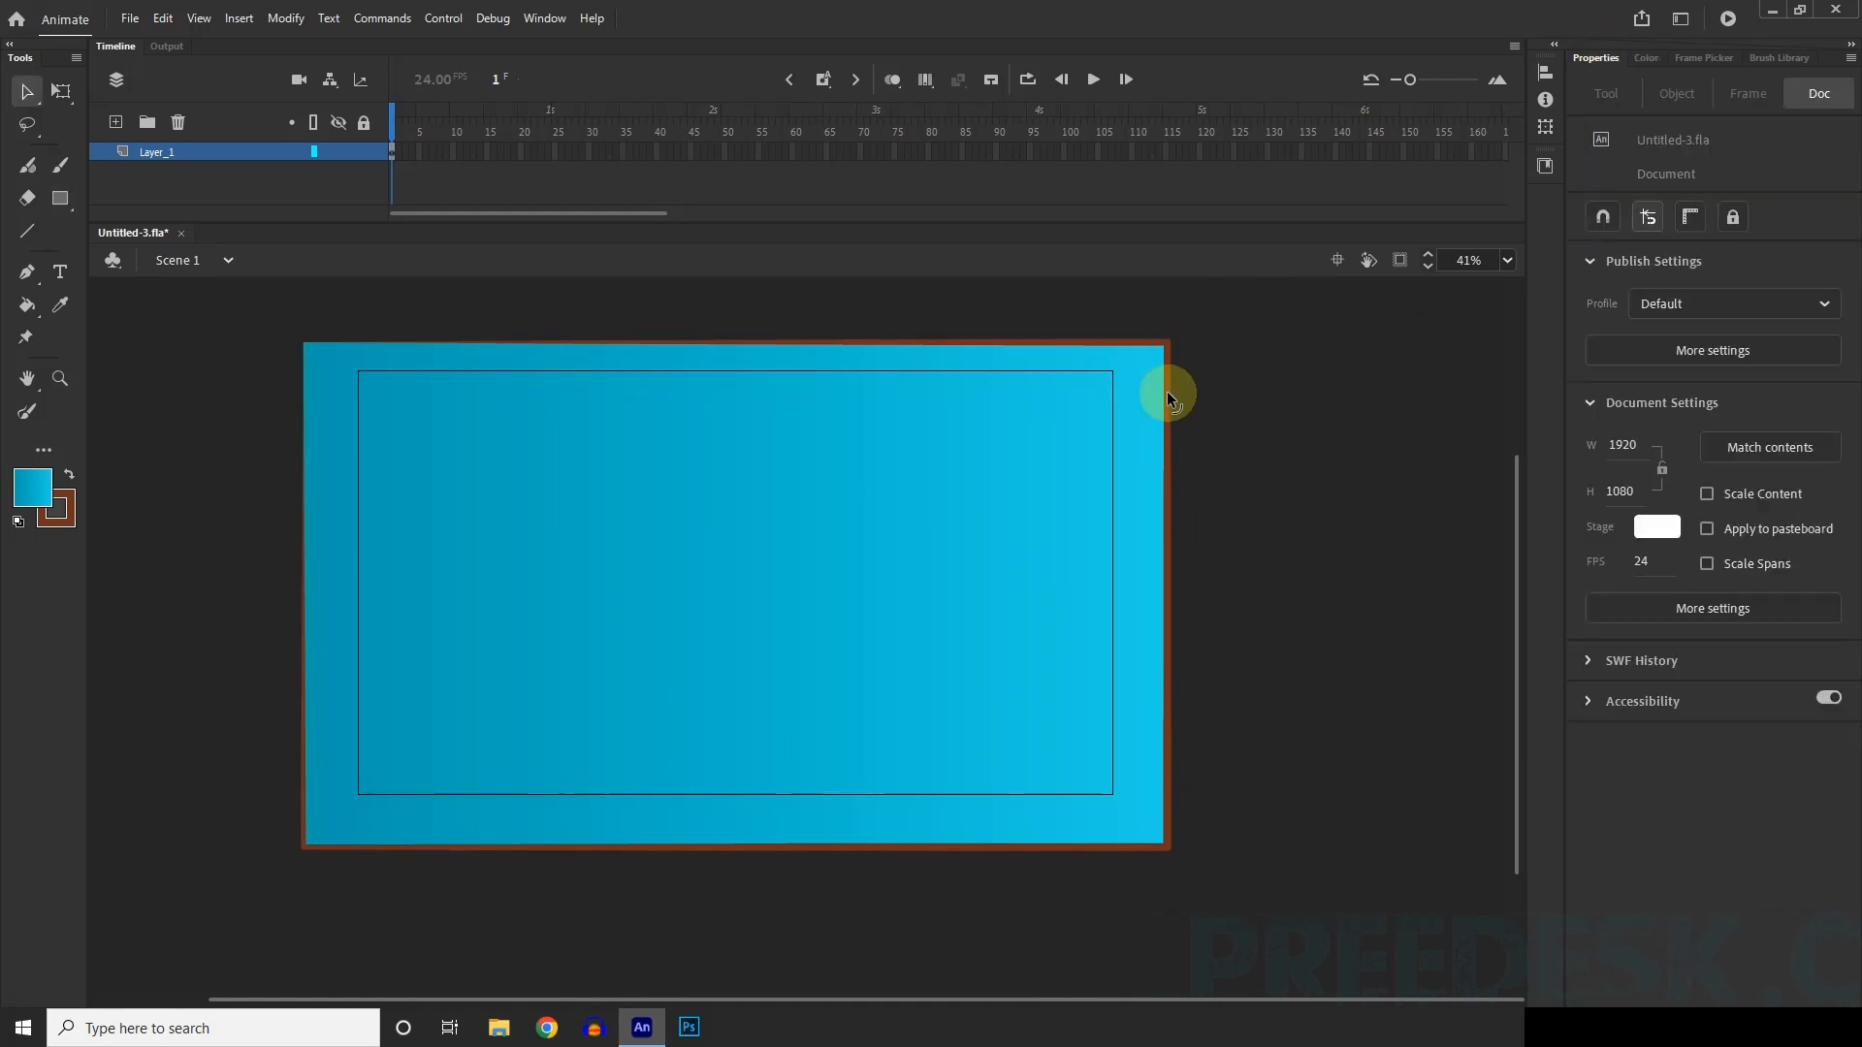
{"action": "double_click", "coordinate": [1169, 397]}
{"action": "left_click", "coordinate": [1597, 417]}
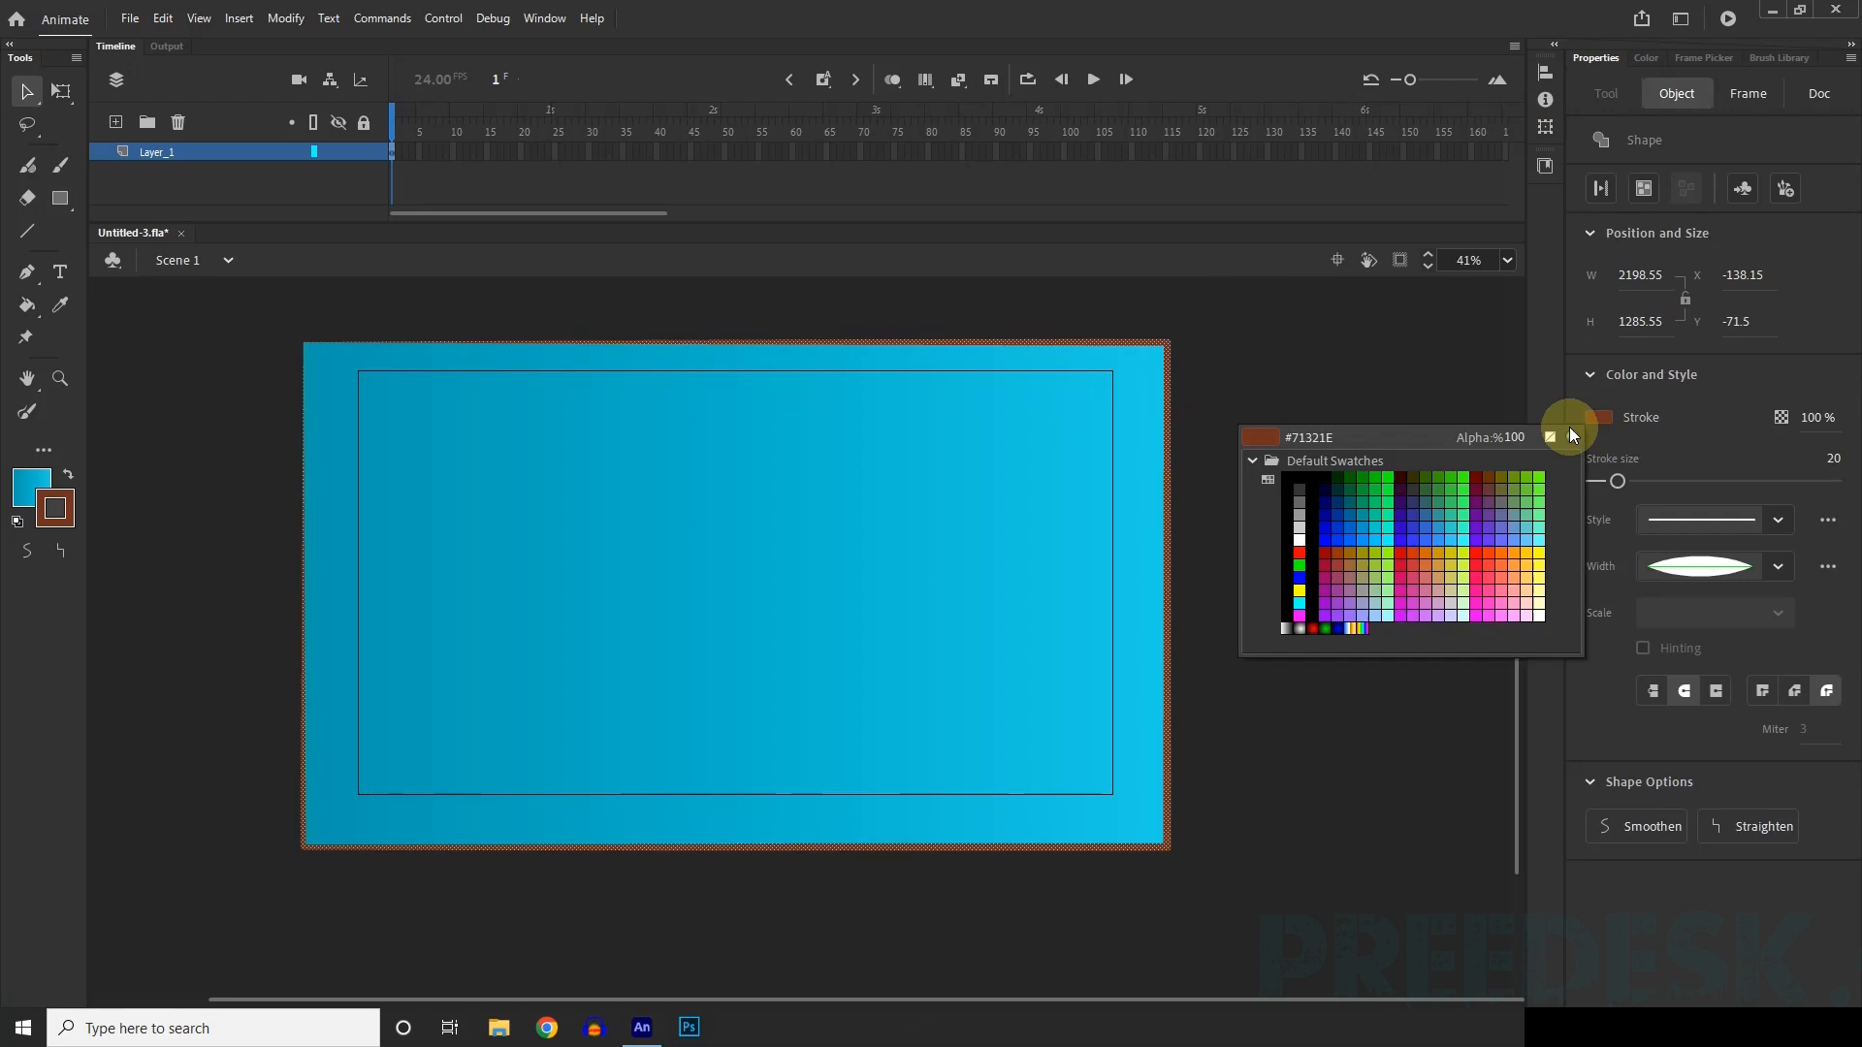
{"action": "left_click", "coordinate": [1551, 438]}
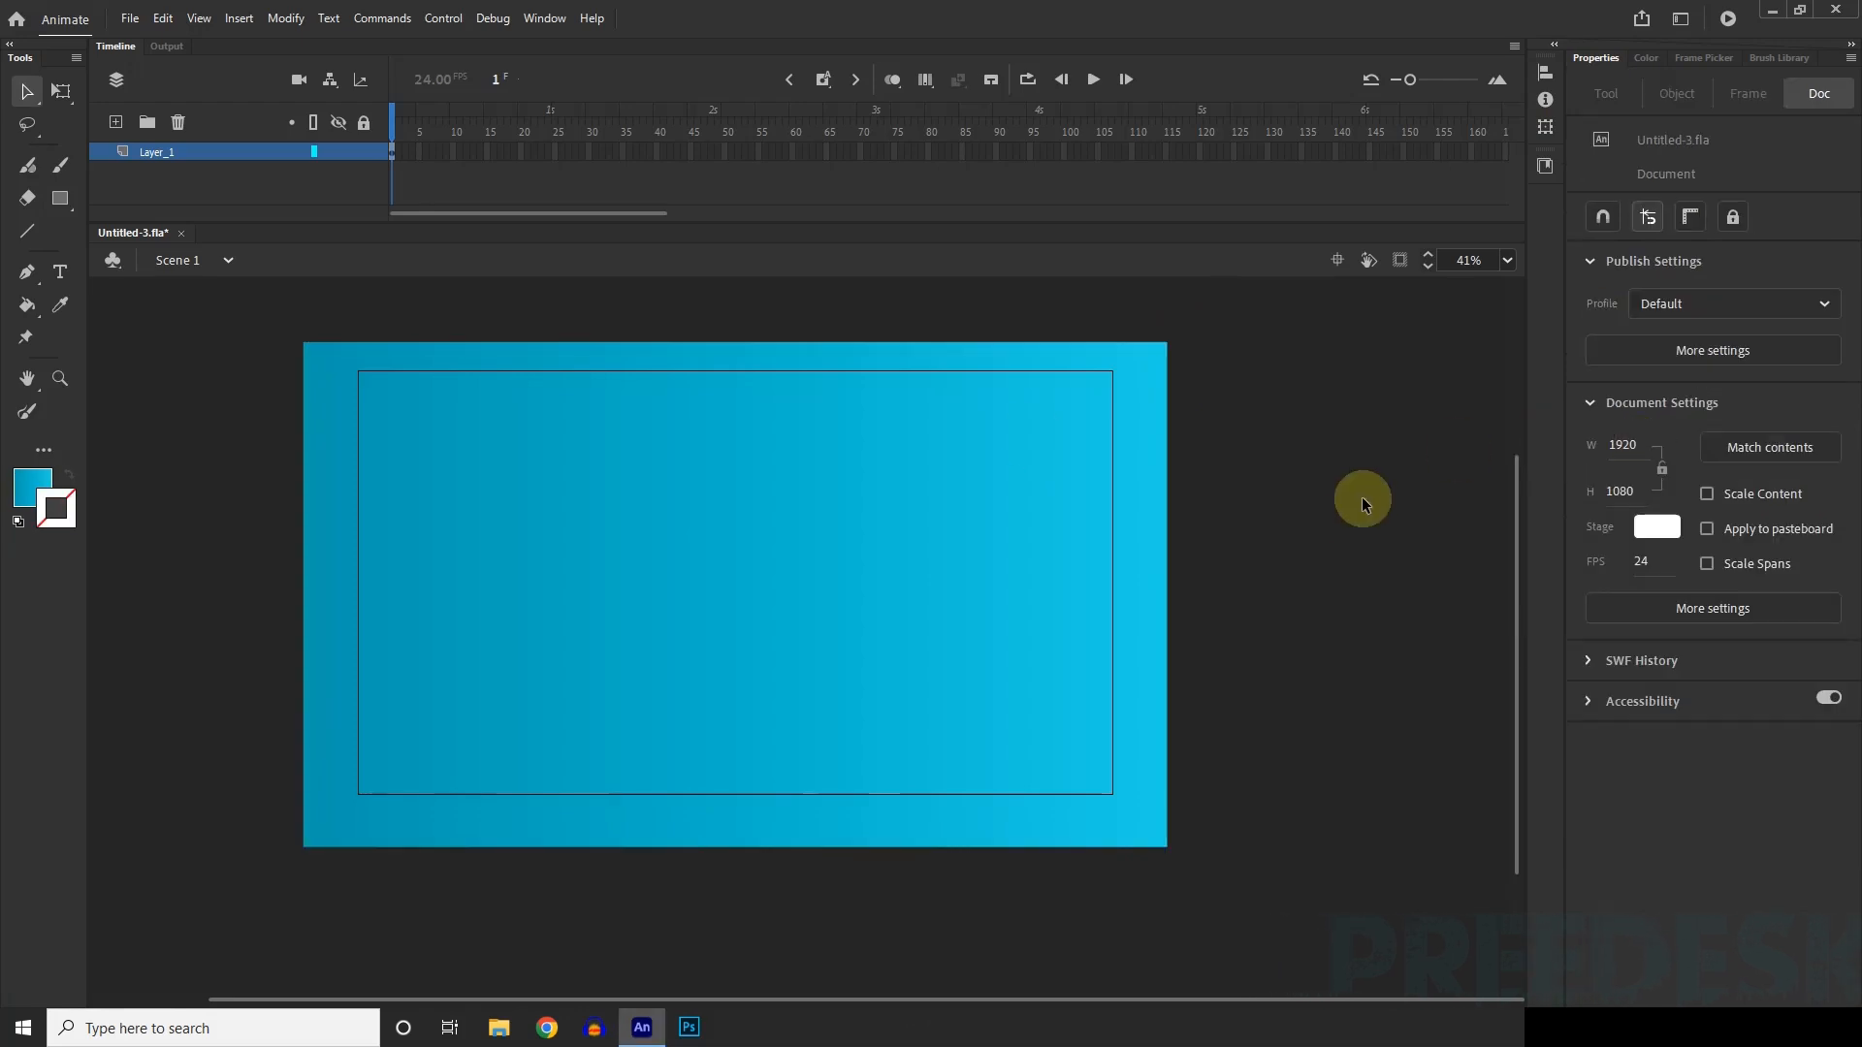
Rotate the background rectangle's gradient fill 90 degrees with the Gradient Transform tool so it runs from dark above to light below.
{"action": "scroll", "coordinate": [751, 506], "scroll_direction": "down", "scroll_amount": 1}
{"action": "scroll", "coordinate": [576, 437], "scroll_direction": "up", "scroll_amount": 1}
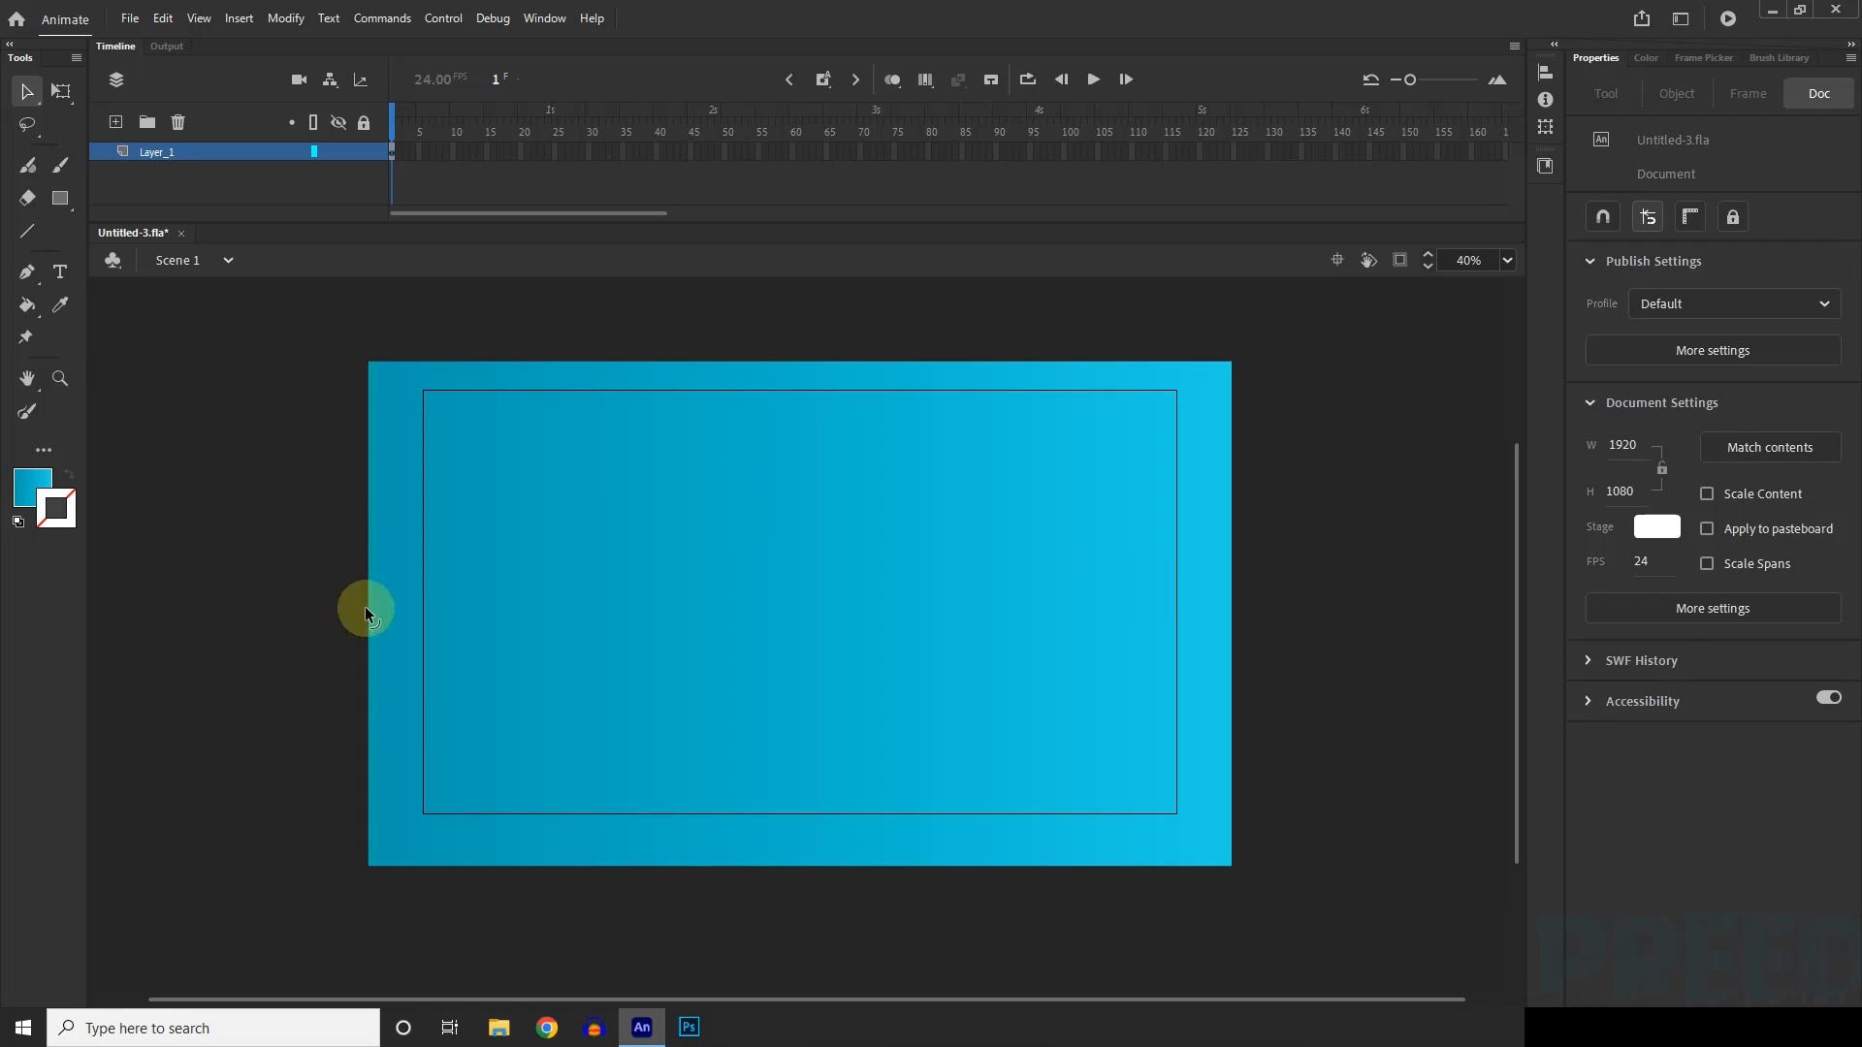
{"action": "left_click", "coordinate": [805, 475]}
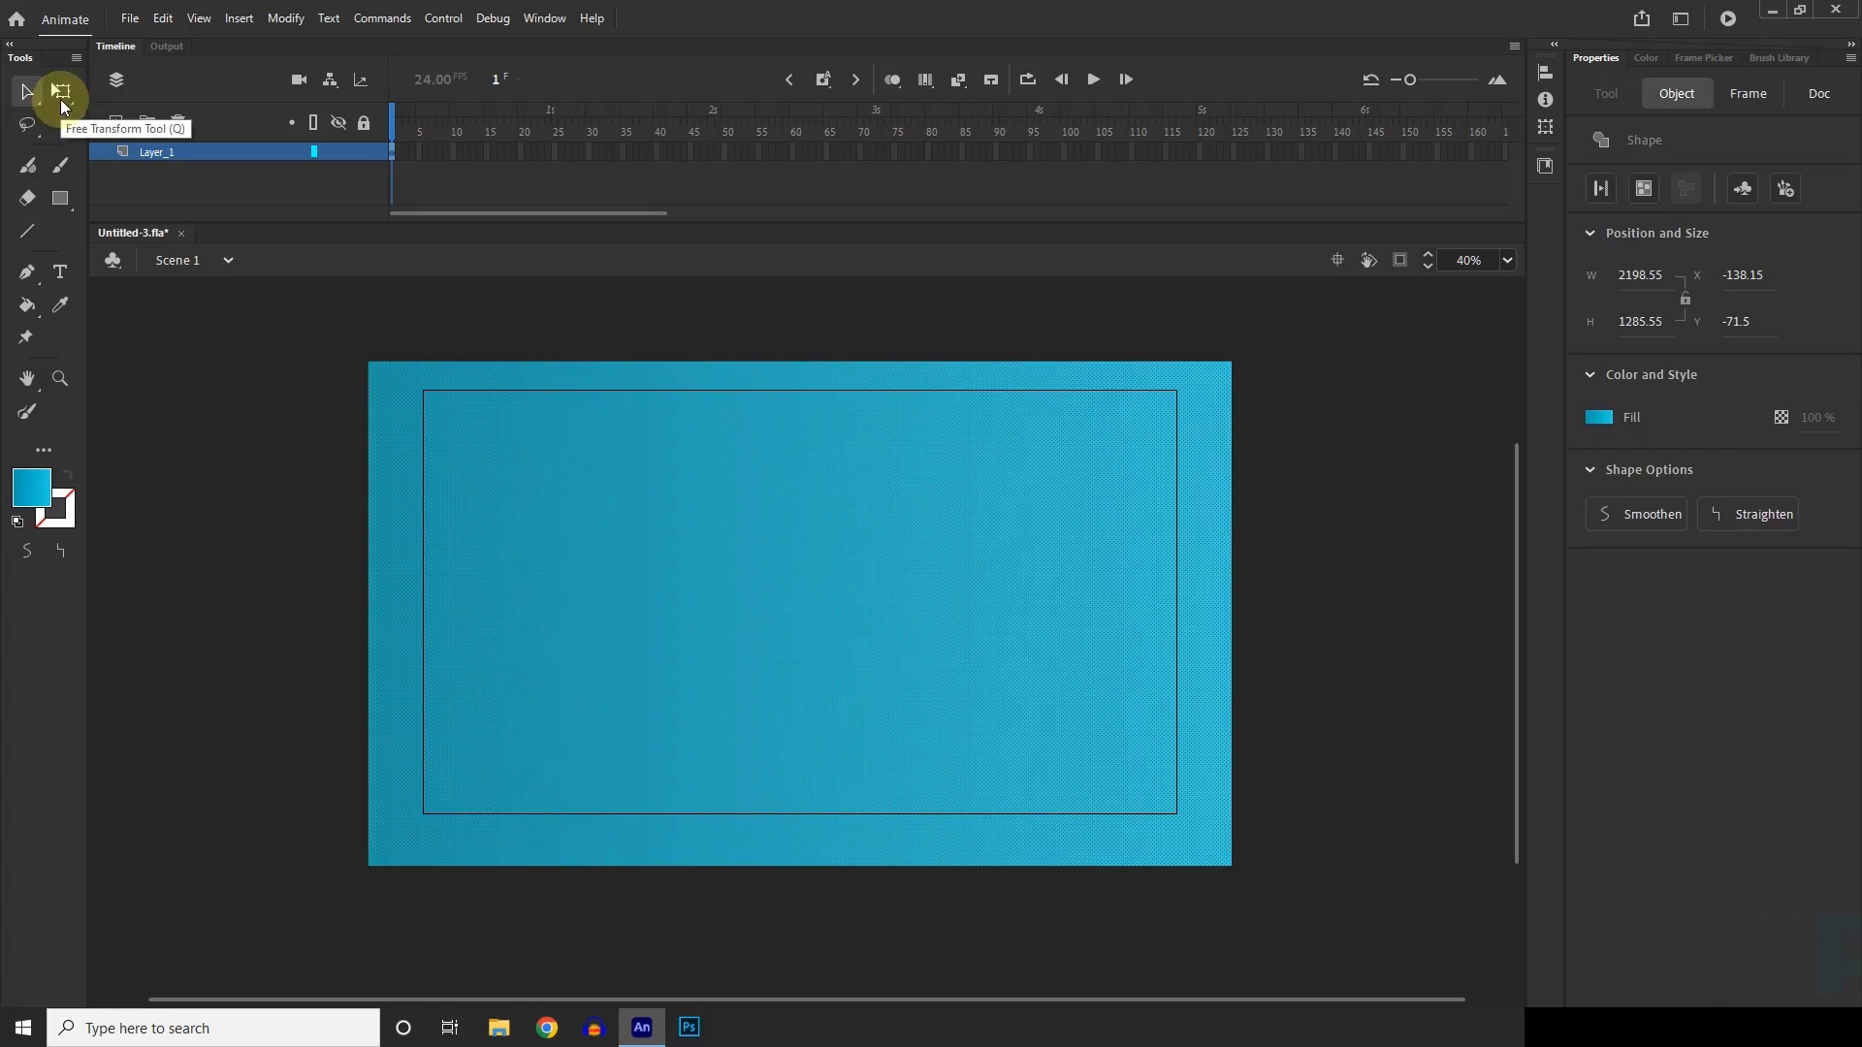
{"action": "left_click", "coordinate": [63, 97]}
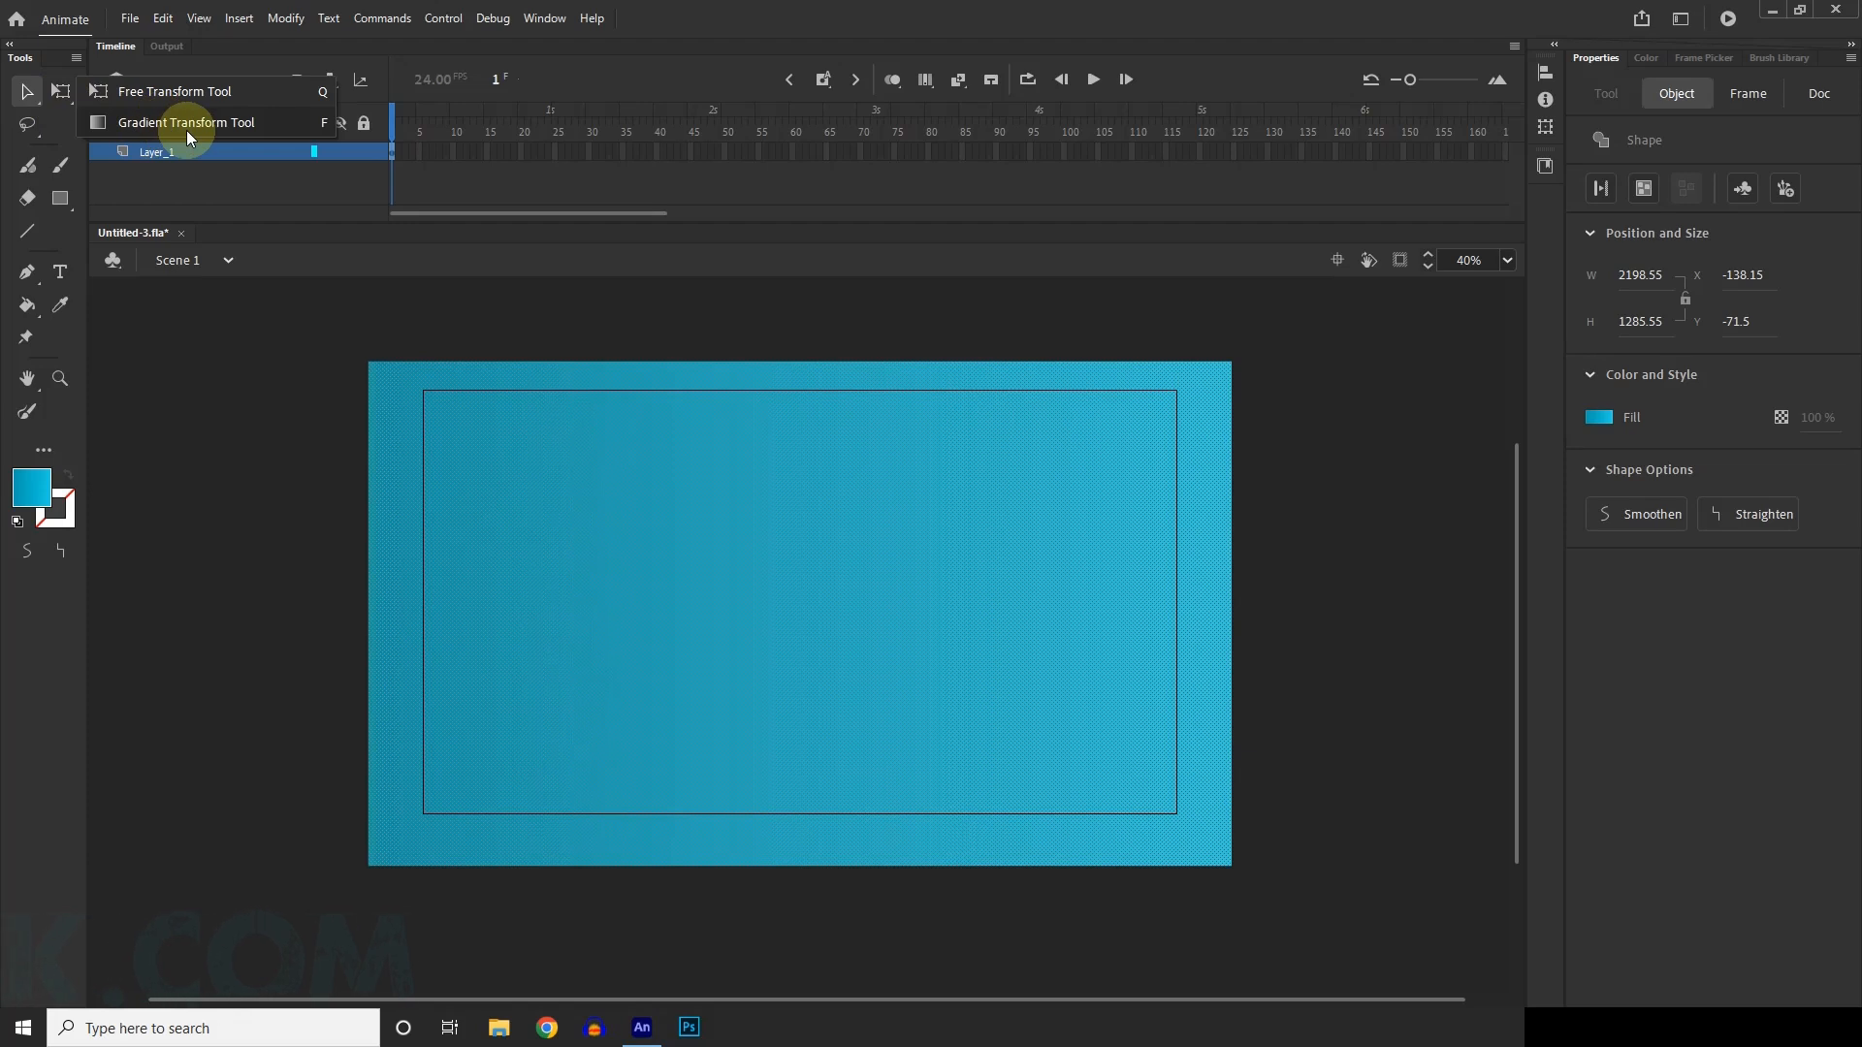
{"action": "left_click", "coordinate": [187, 123]}
{"action": "left_click", "coordinate": [823, 538]}
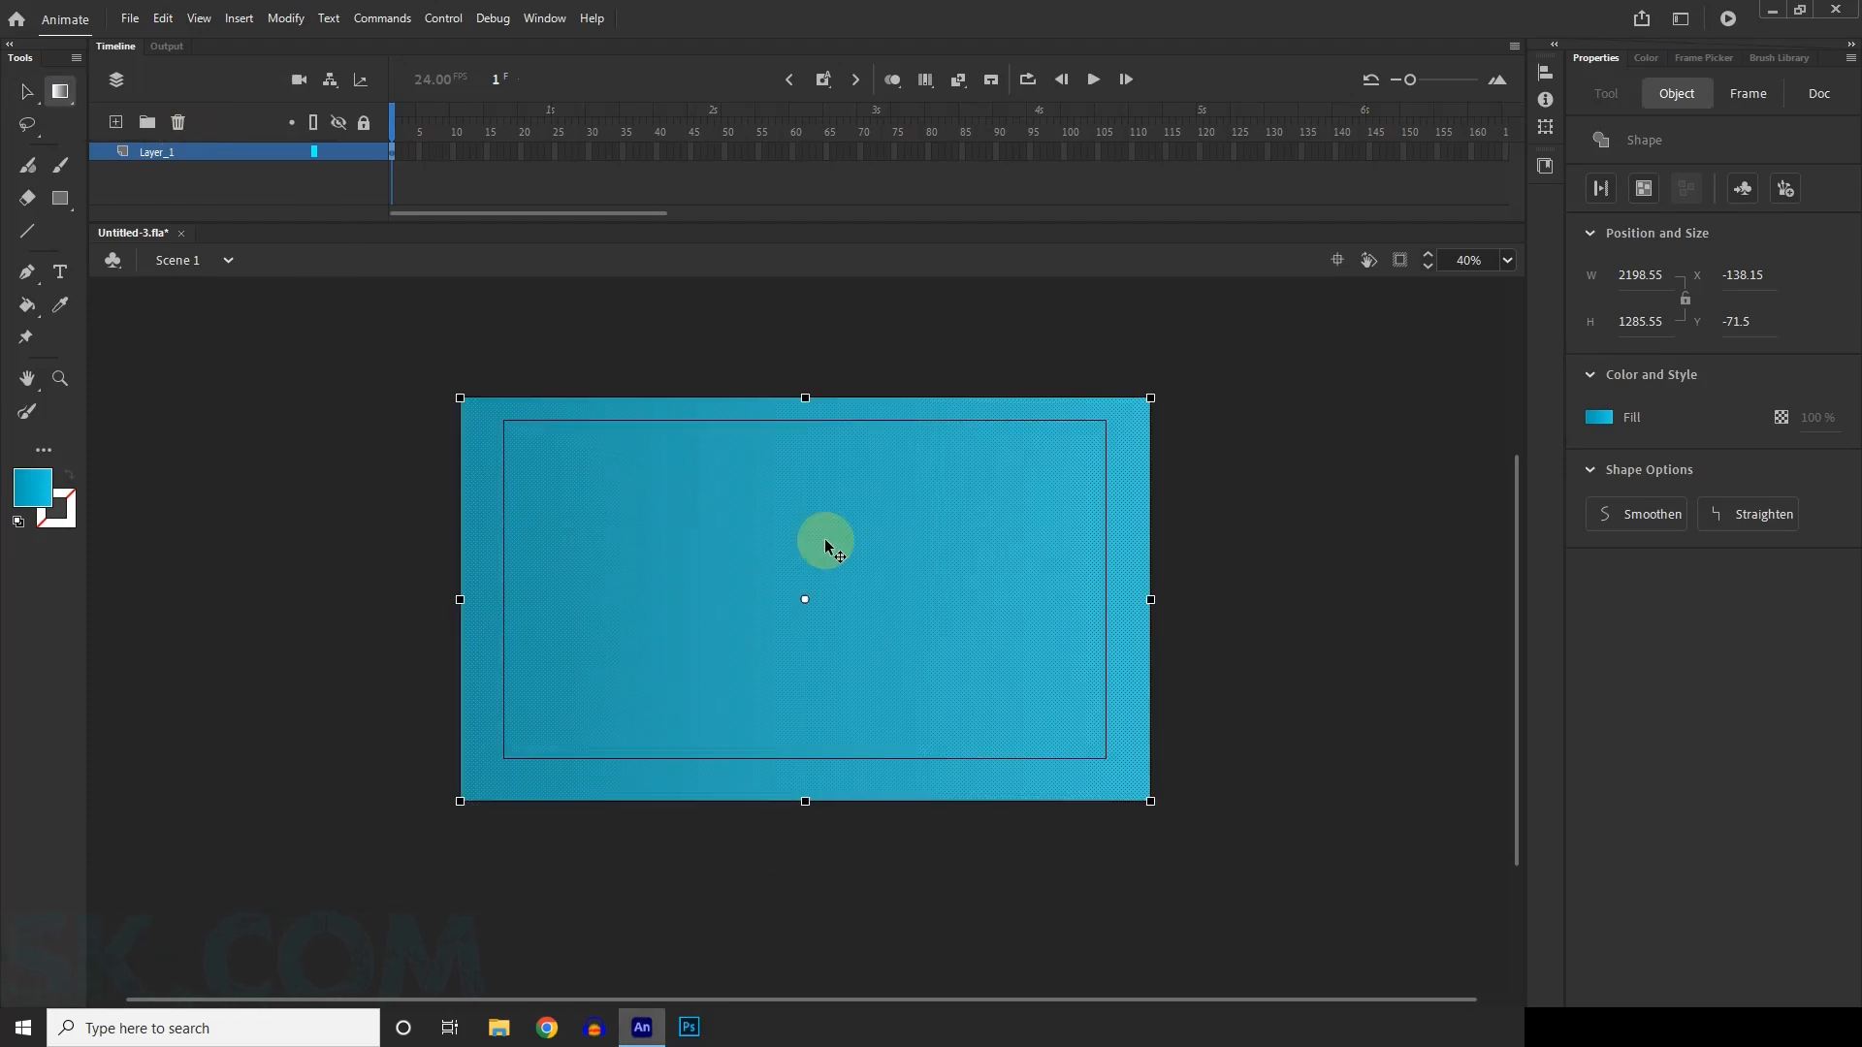
{"action": "left_click", "coordinate": [1099, 601]}
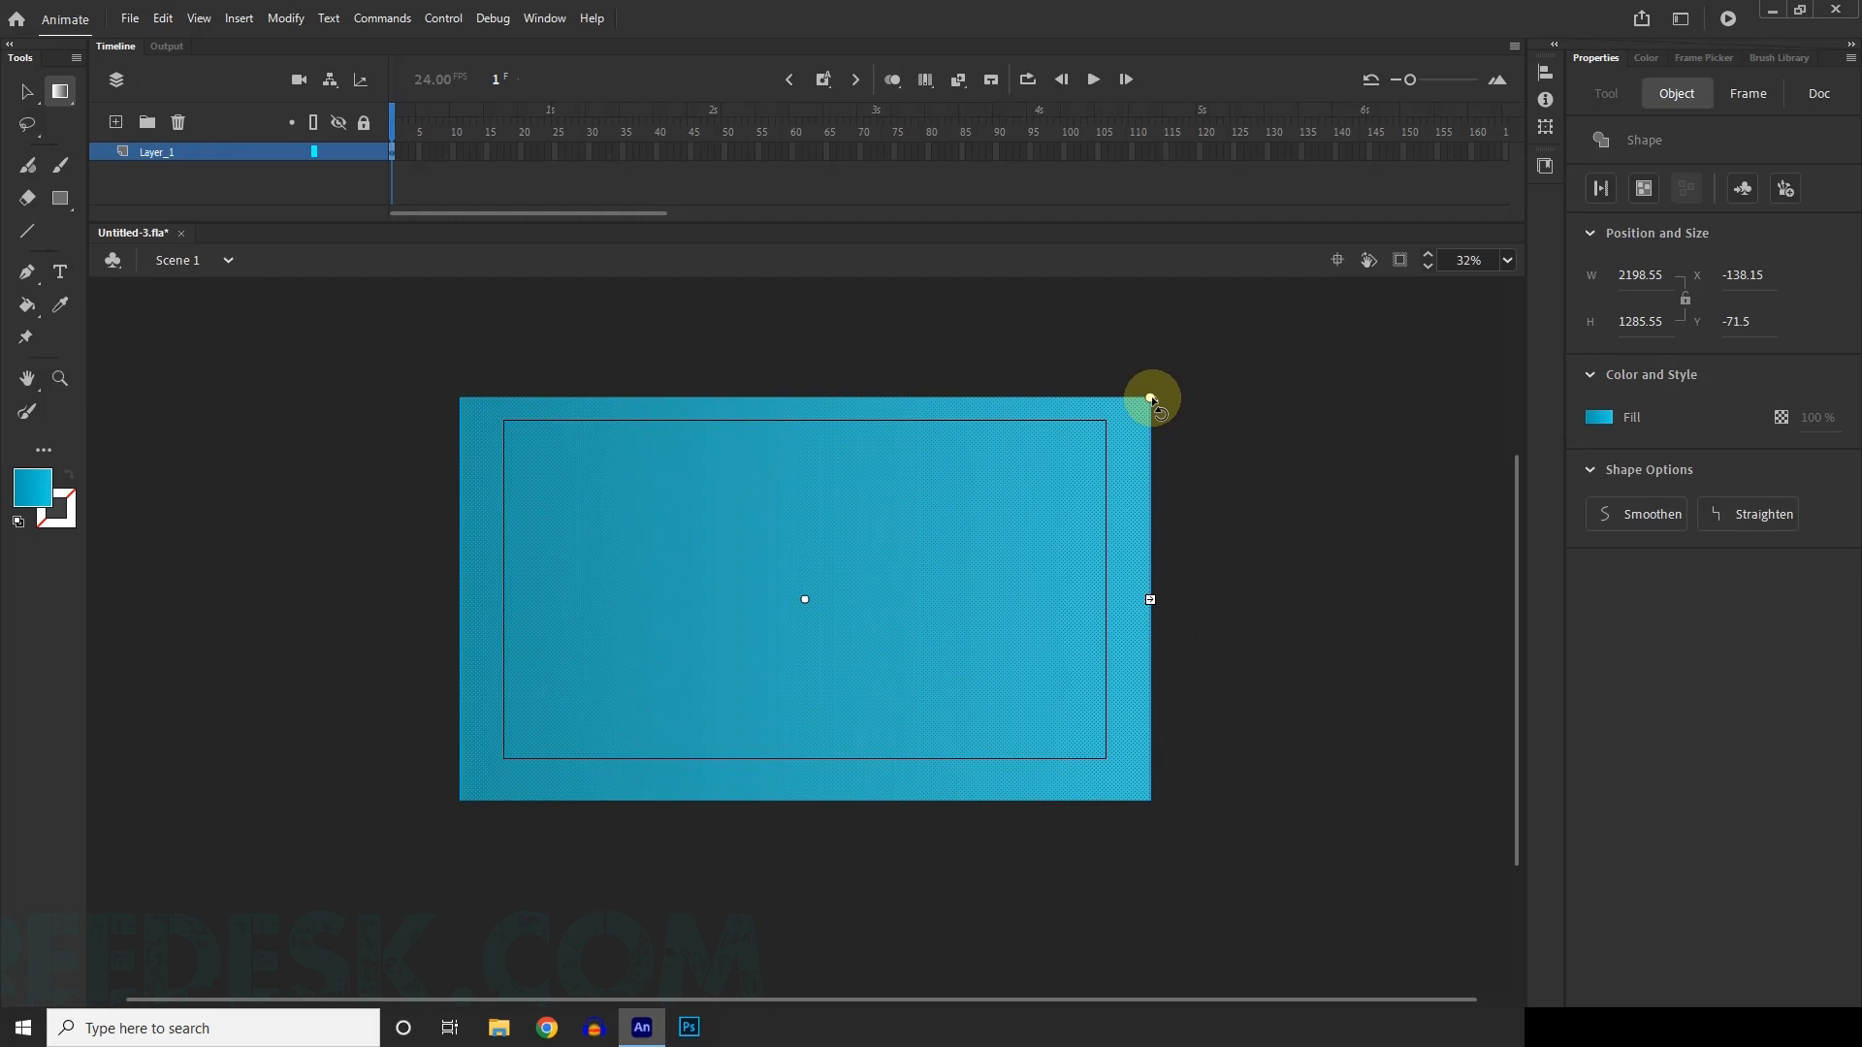
{"action": "left_click_drag", "start_coordinate": [1197, 417], "coordinate": [1333, 658]}
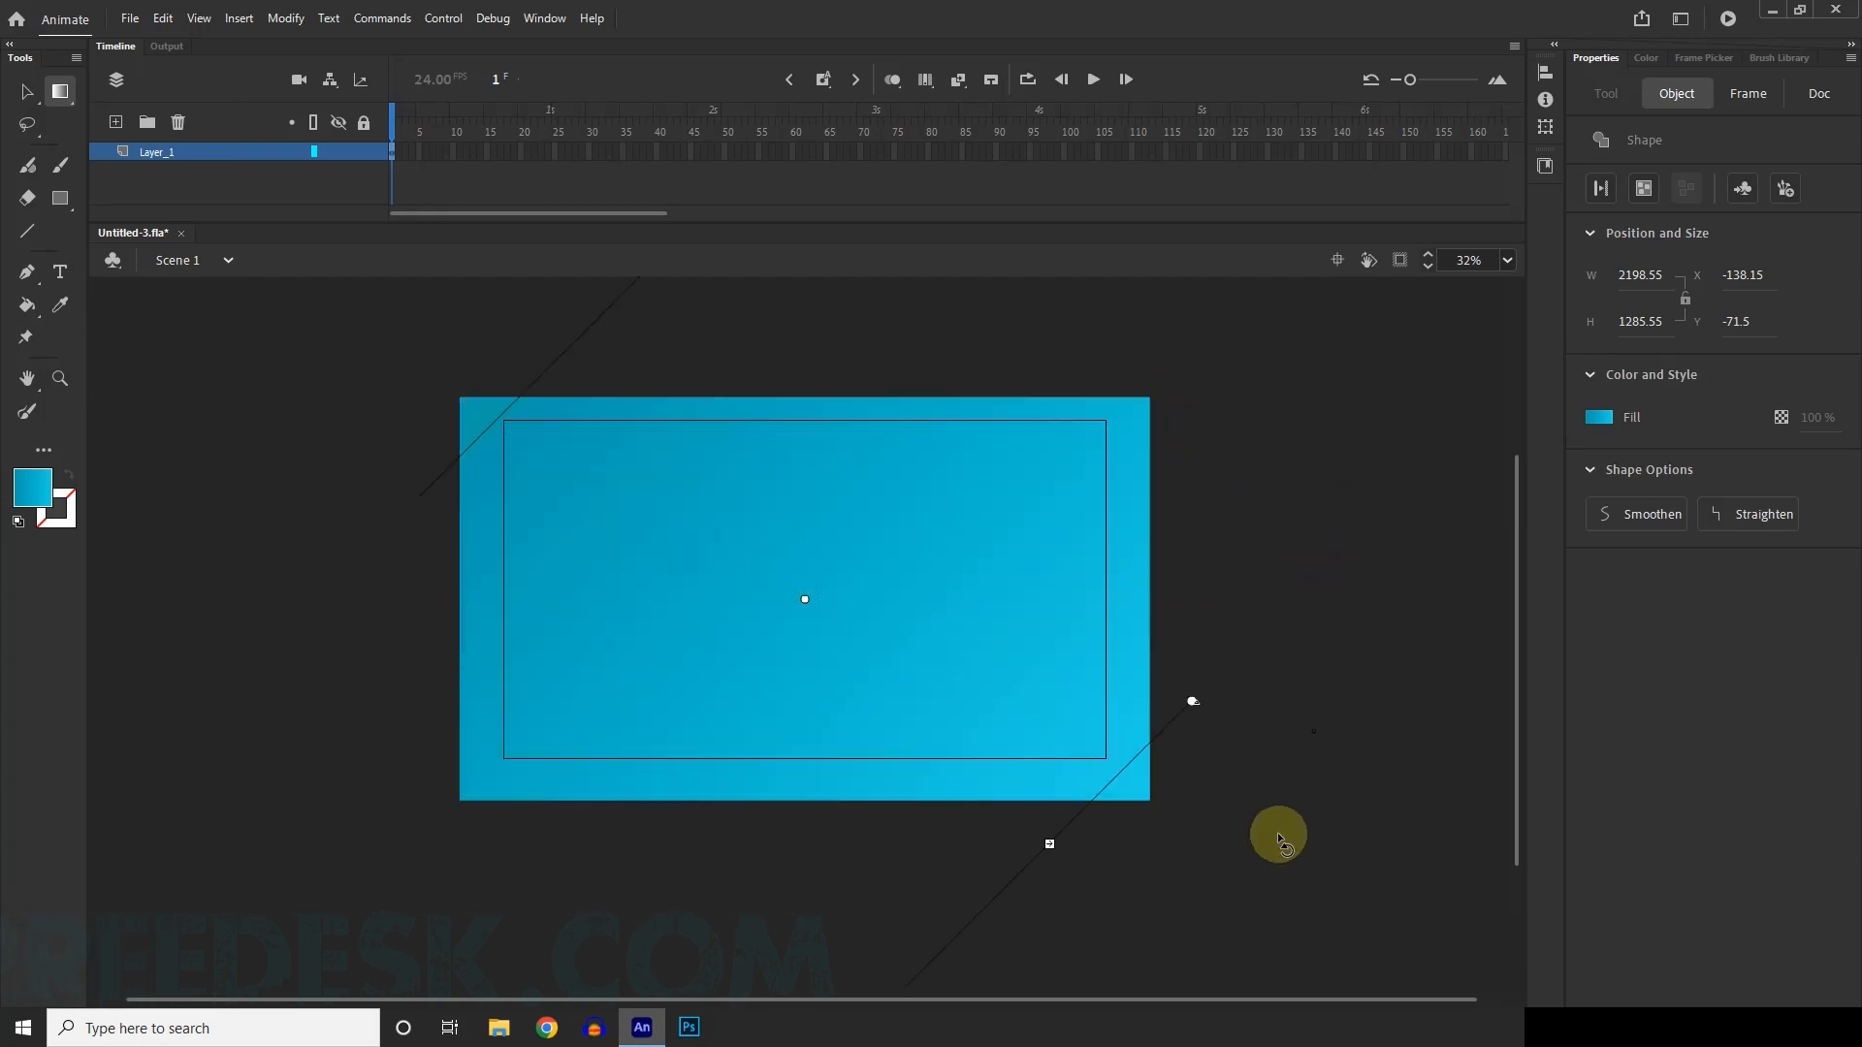
{"action": "left_click_drag", "start_coordinate": [1228, 882], "coordinate": [1063, 939]}
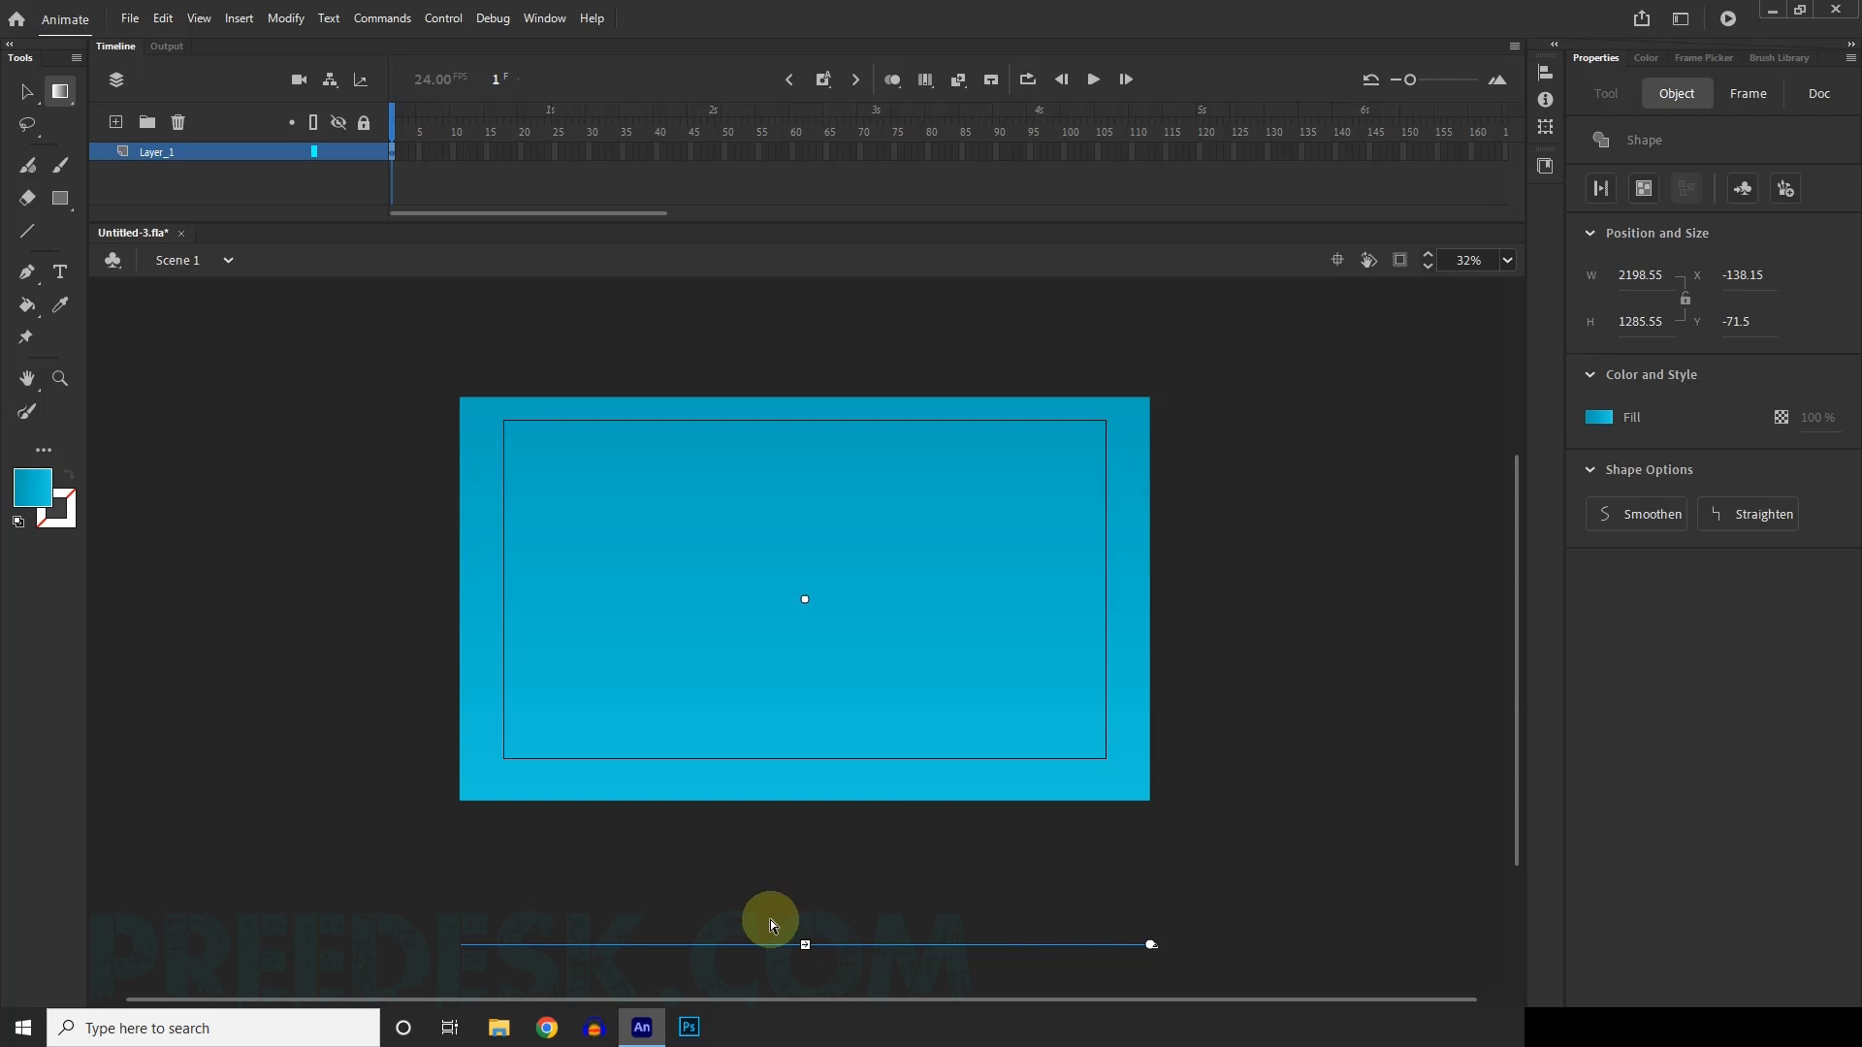
Shorten the vertical gradient so its end lines up with the rectangle's lower edge, and deselect the rectangle.
{"action": "scroll", "coordinate": [756, 835], "scroll_direction": "down", "scroll_amount": 1}
{"action": "scroll", "coordinate": [821, 793], "scroll_direction": "down", "scroll_amount": 1}
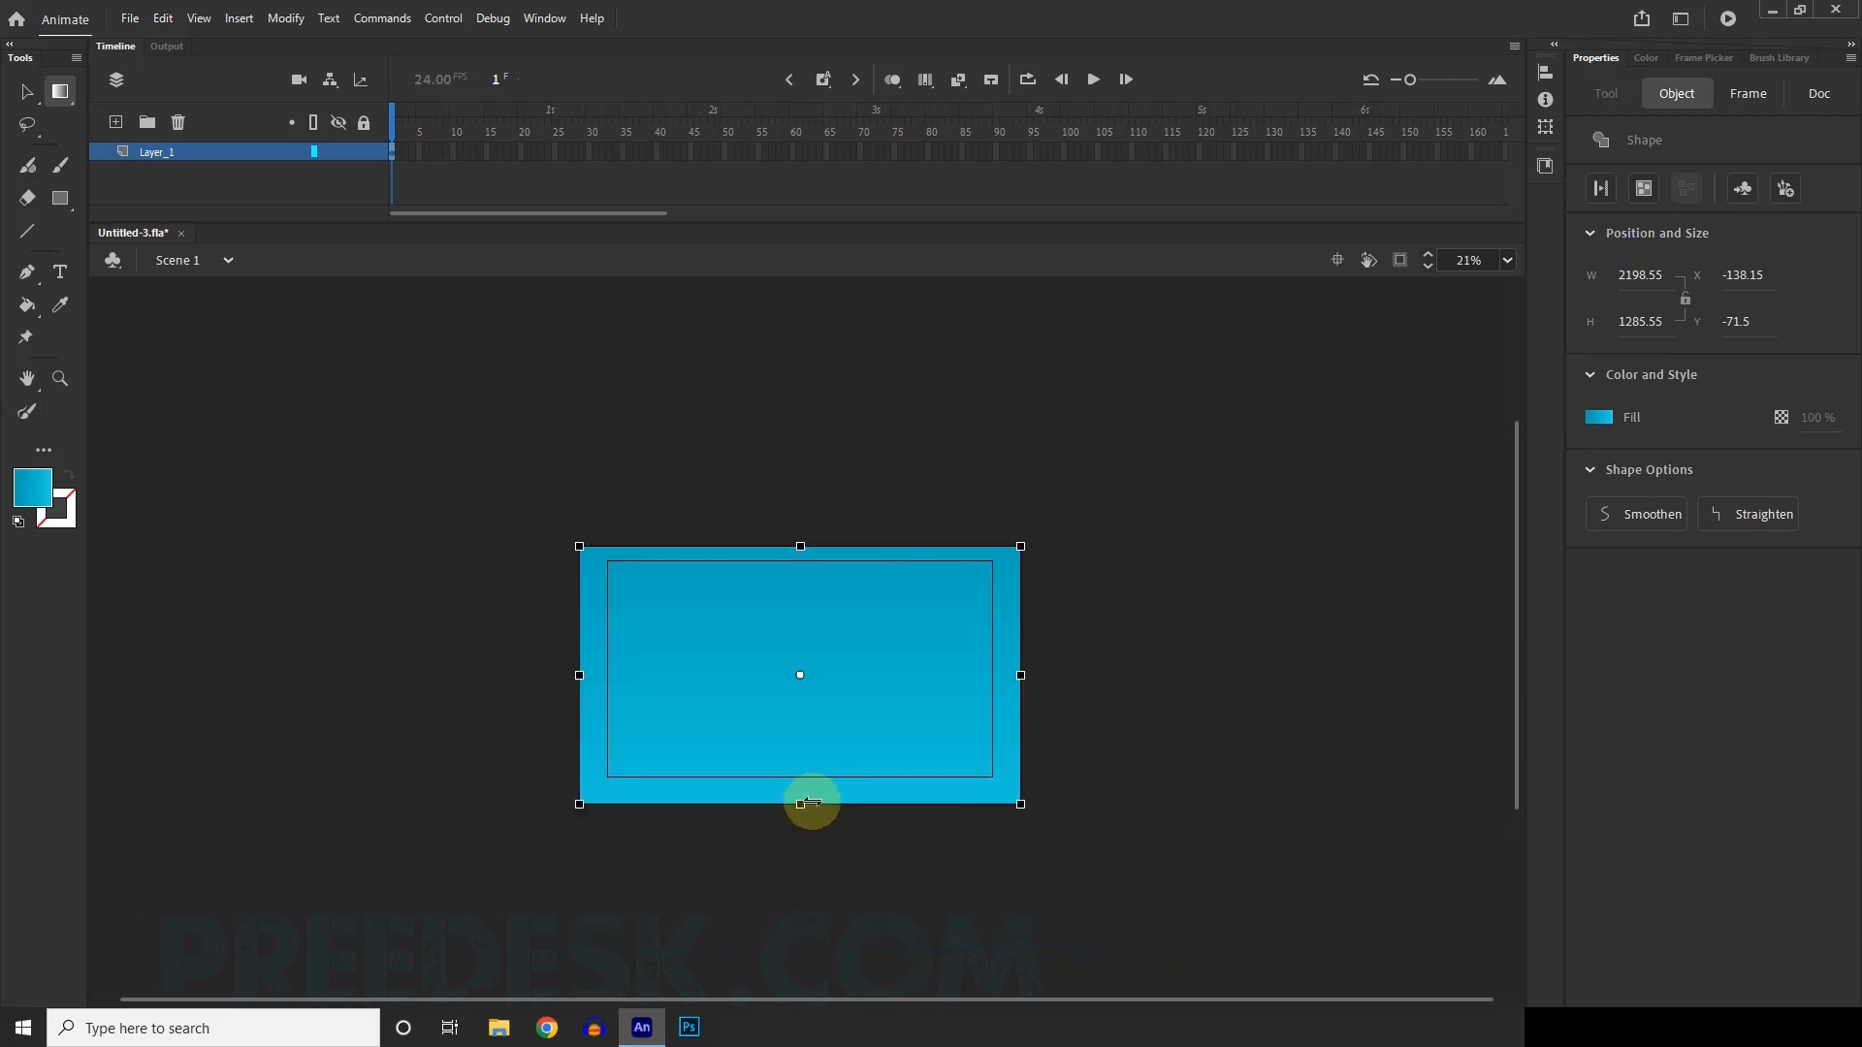
{"action": "scroll", "coordinate": [788, 803], "scroll_direction": "up", "scroll_amount": 1}
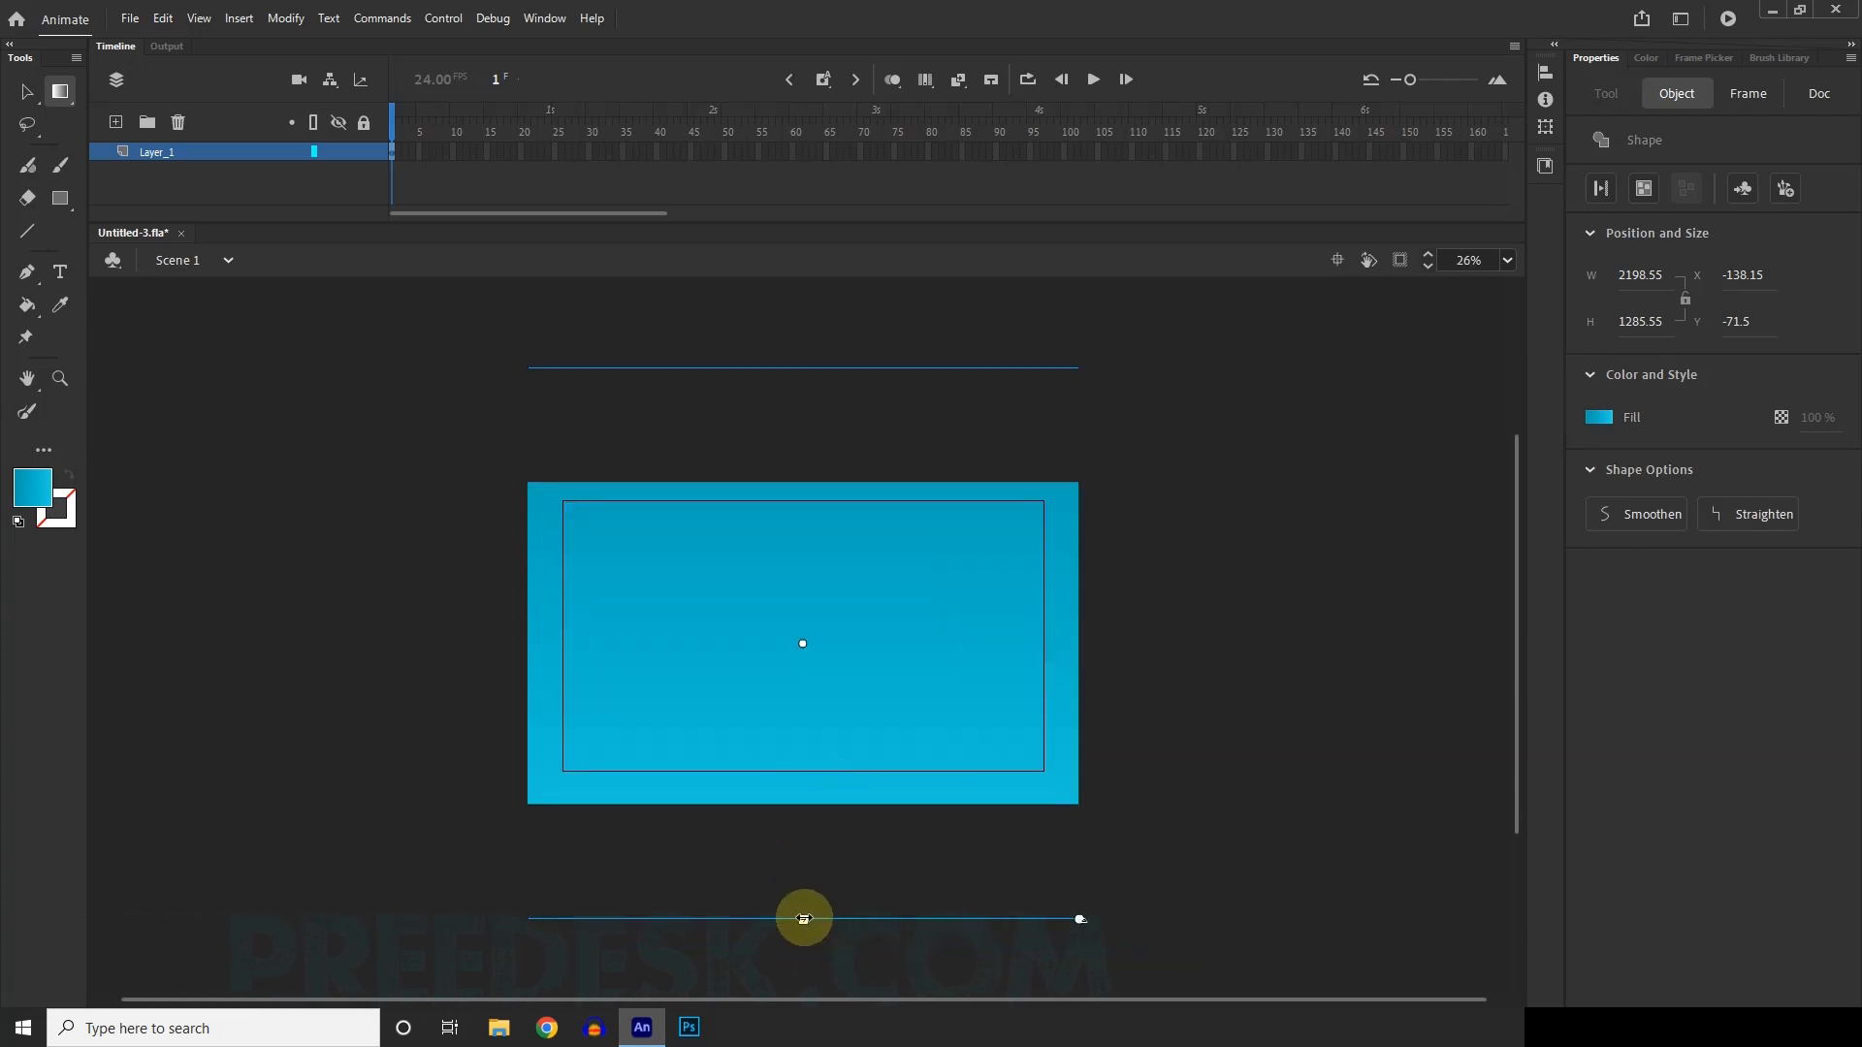
{"action": "left_click_drag", "start_coordinate": [804, 918], "coordinate": [826, 802]}
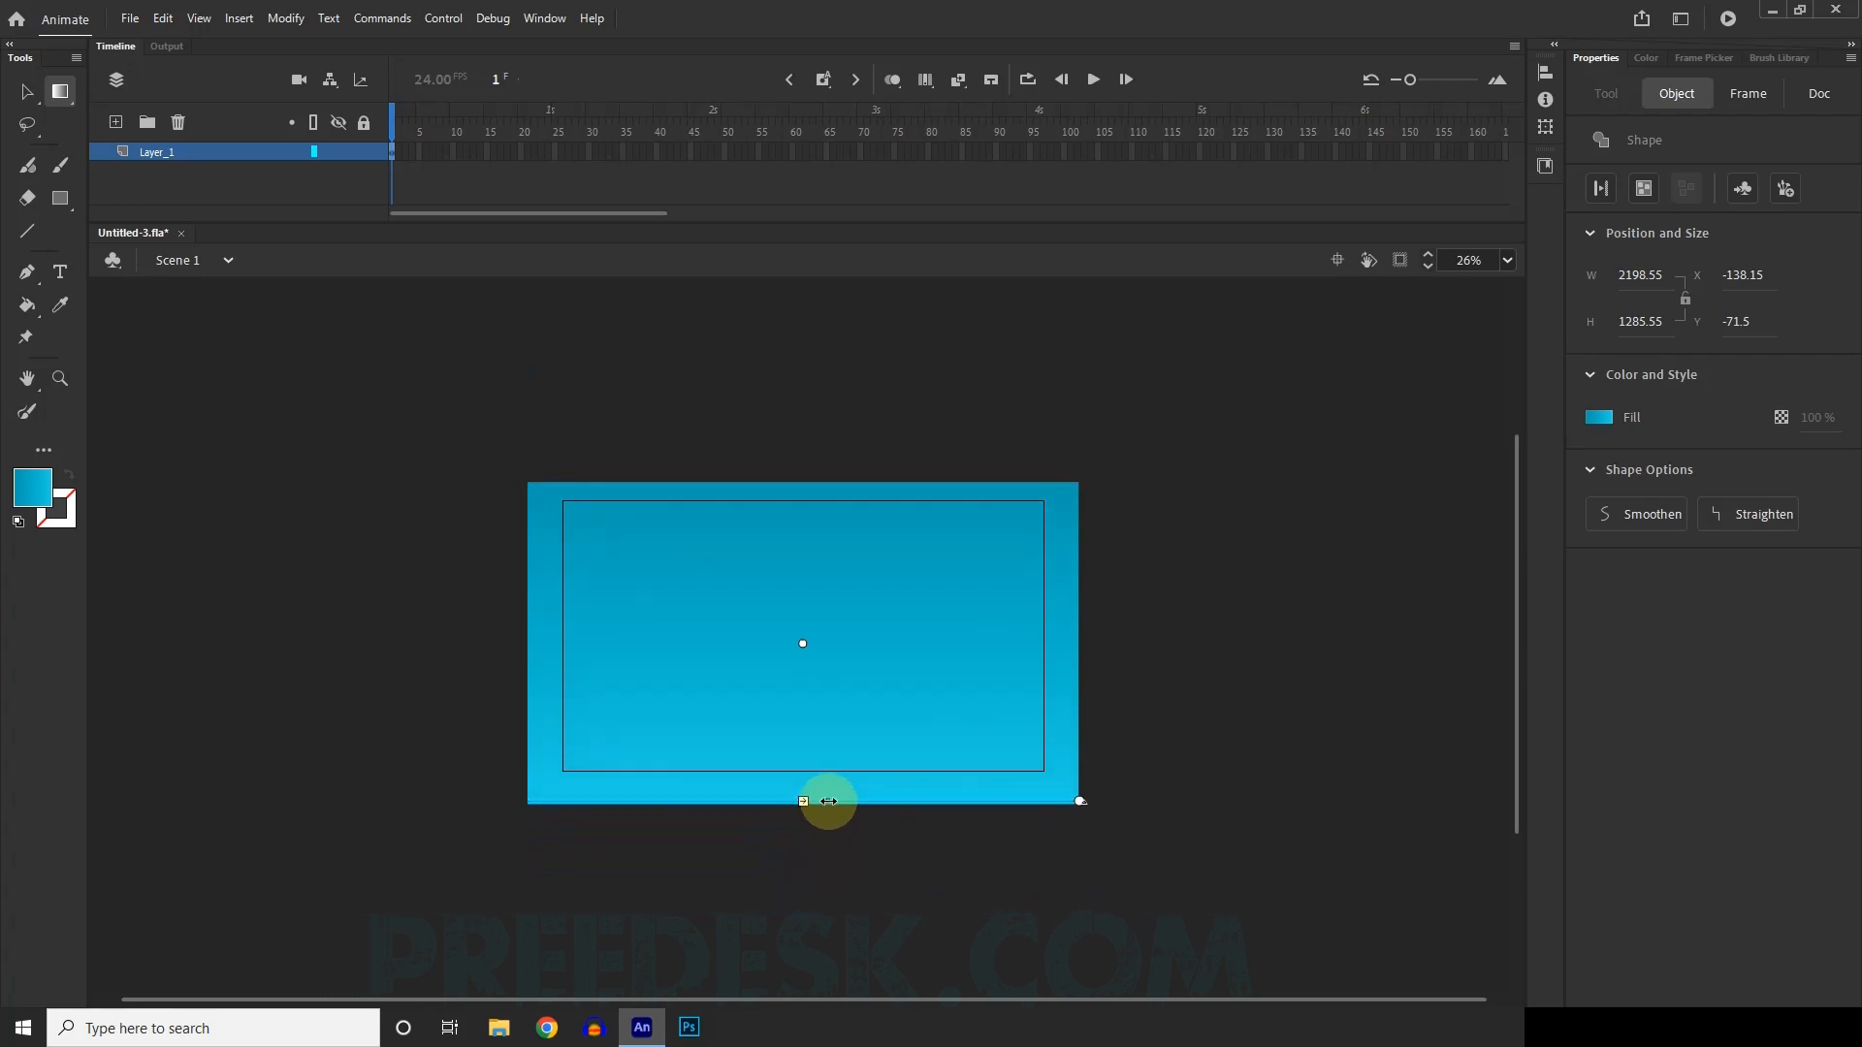
{"action": "scroll", "coordinate": [878, 744], "scroll_direction": "up", "scroll_amount": 2}
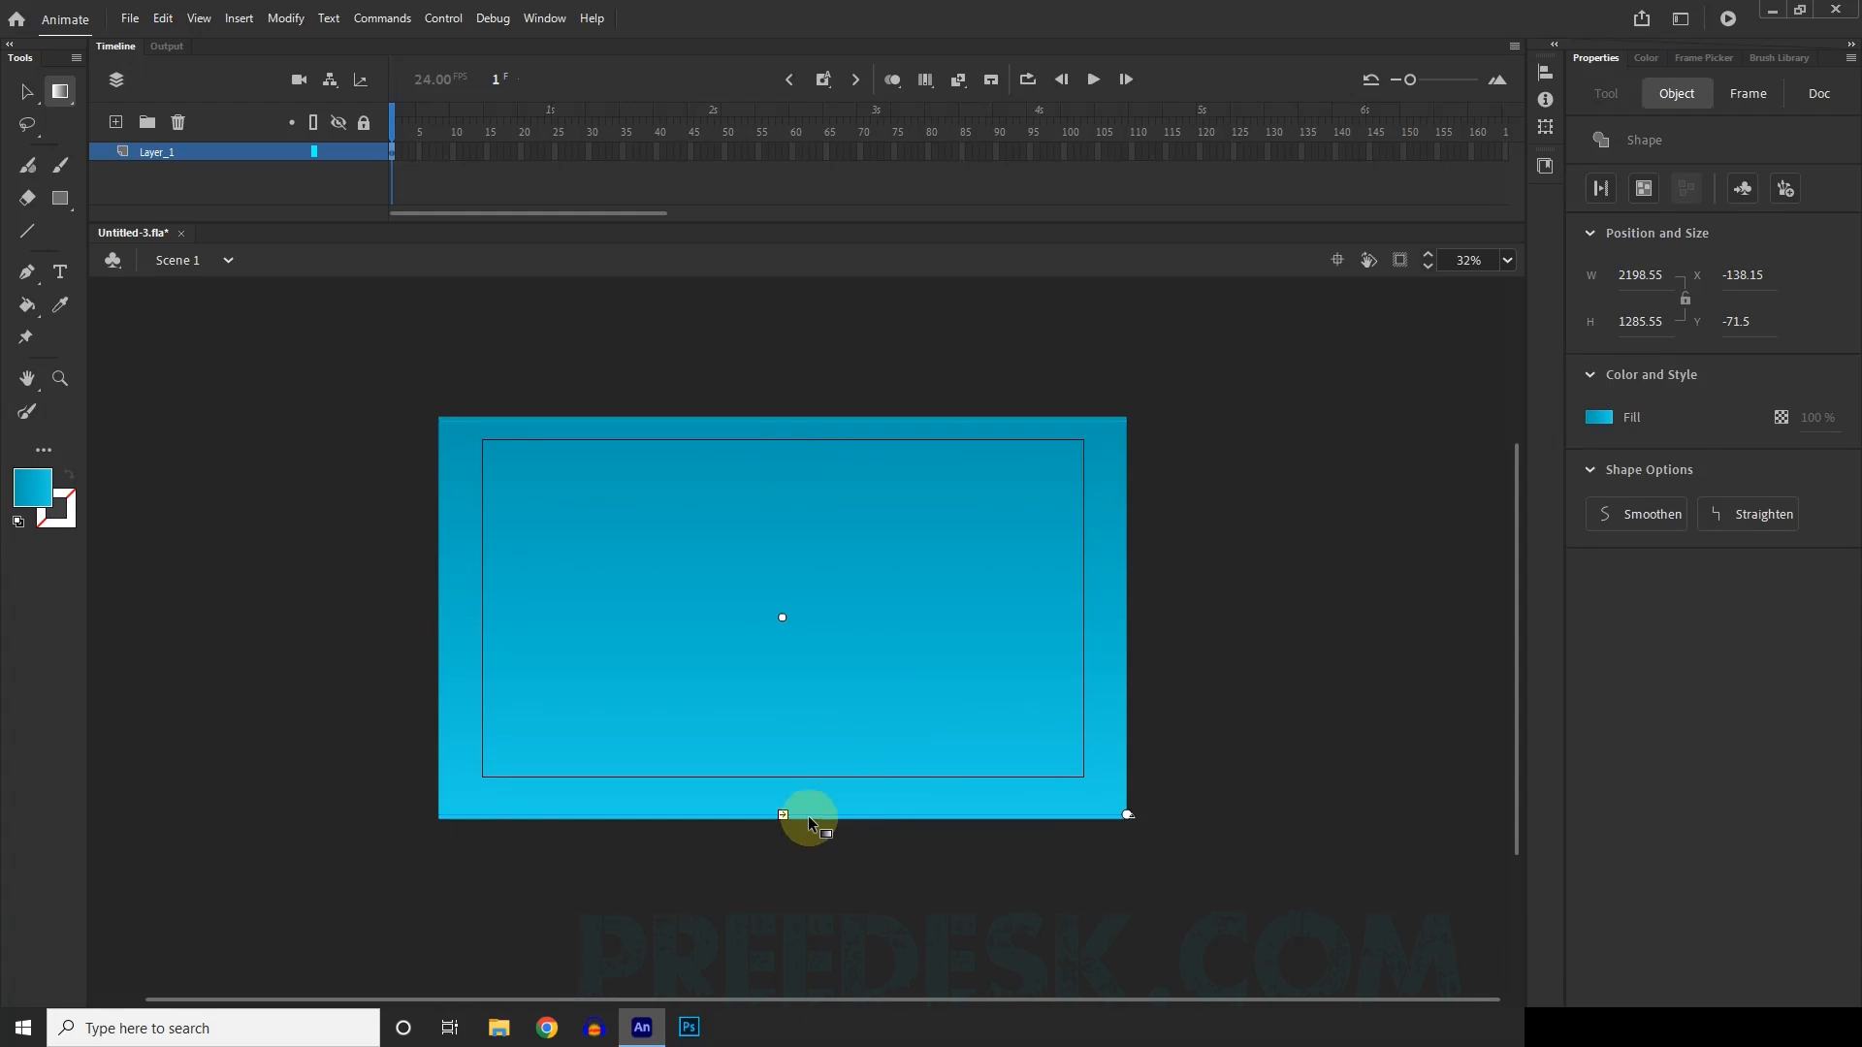
{"action": "left_click", "coordinate": [30, 89]}
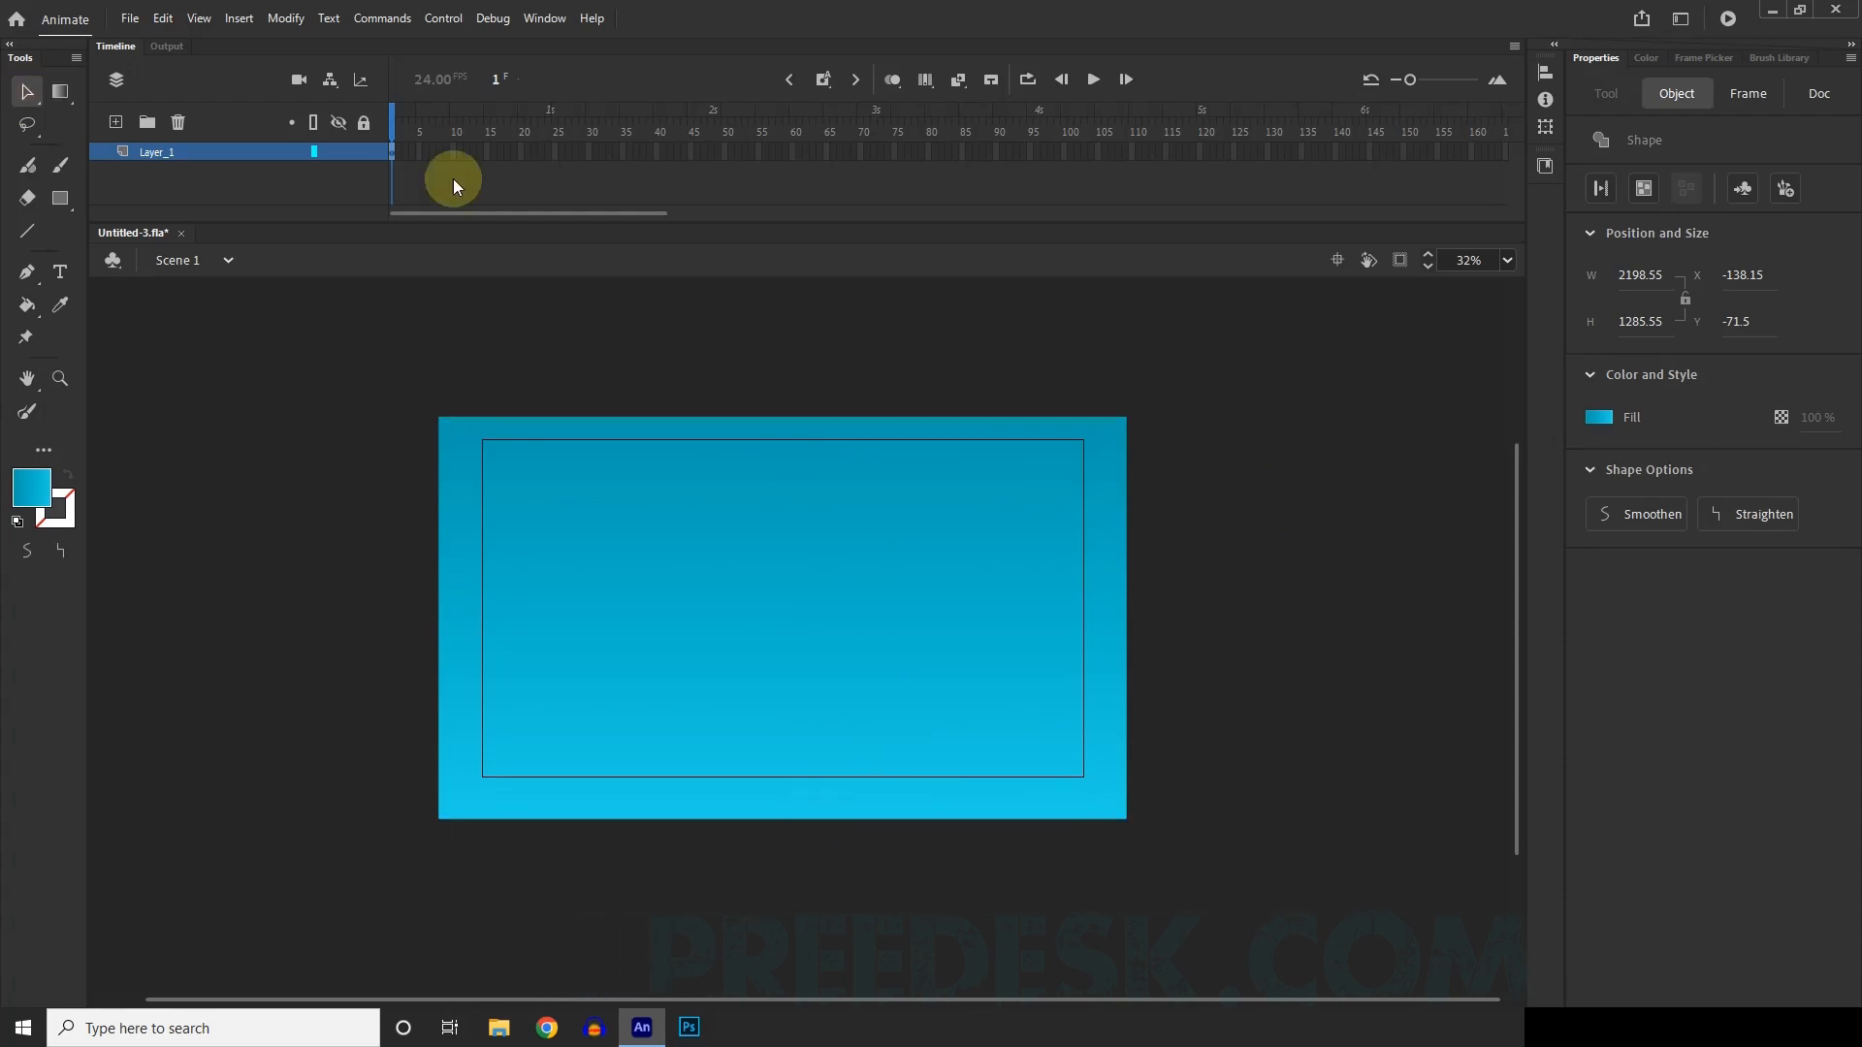
{"action": "left_click", "coordinate": [1243, 522]}
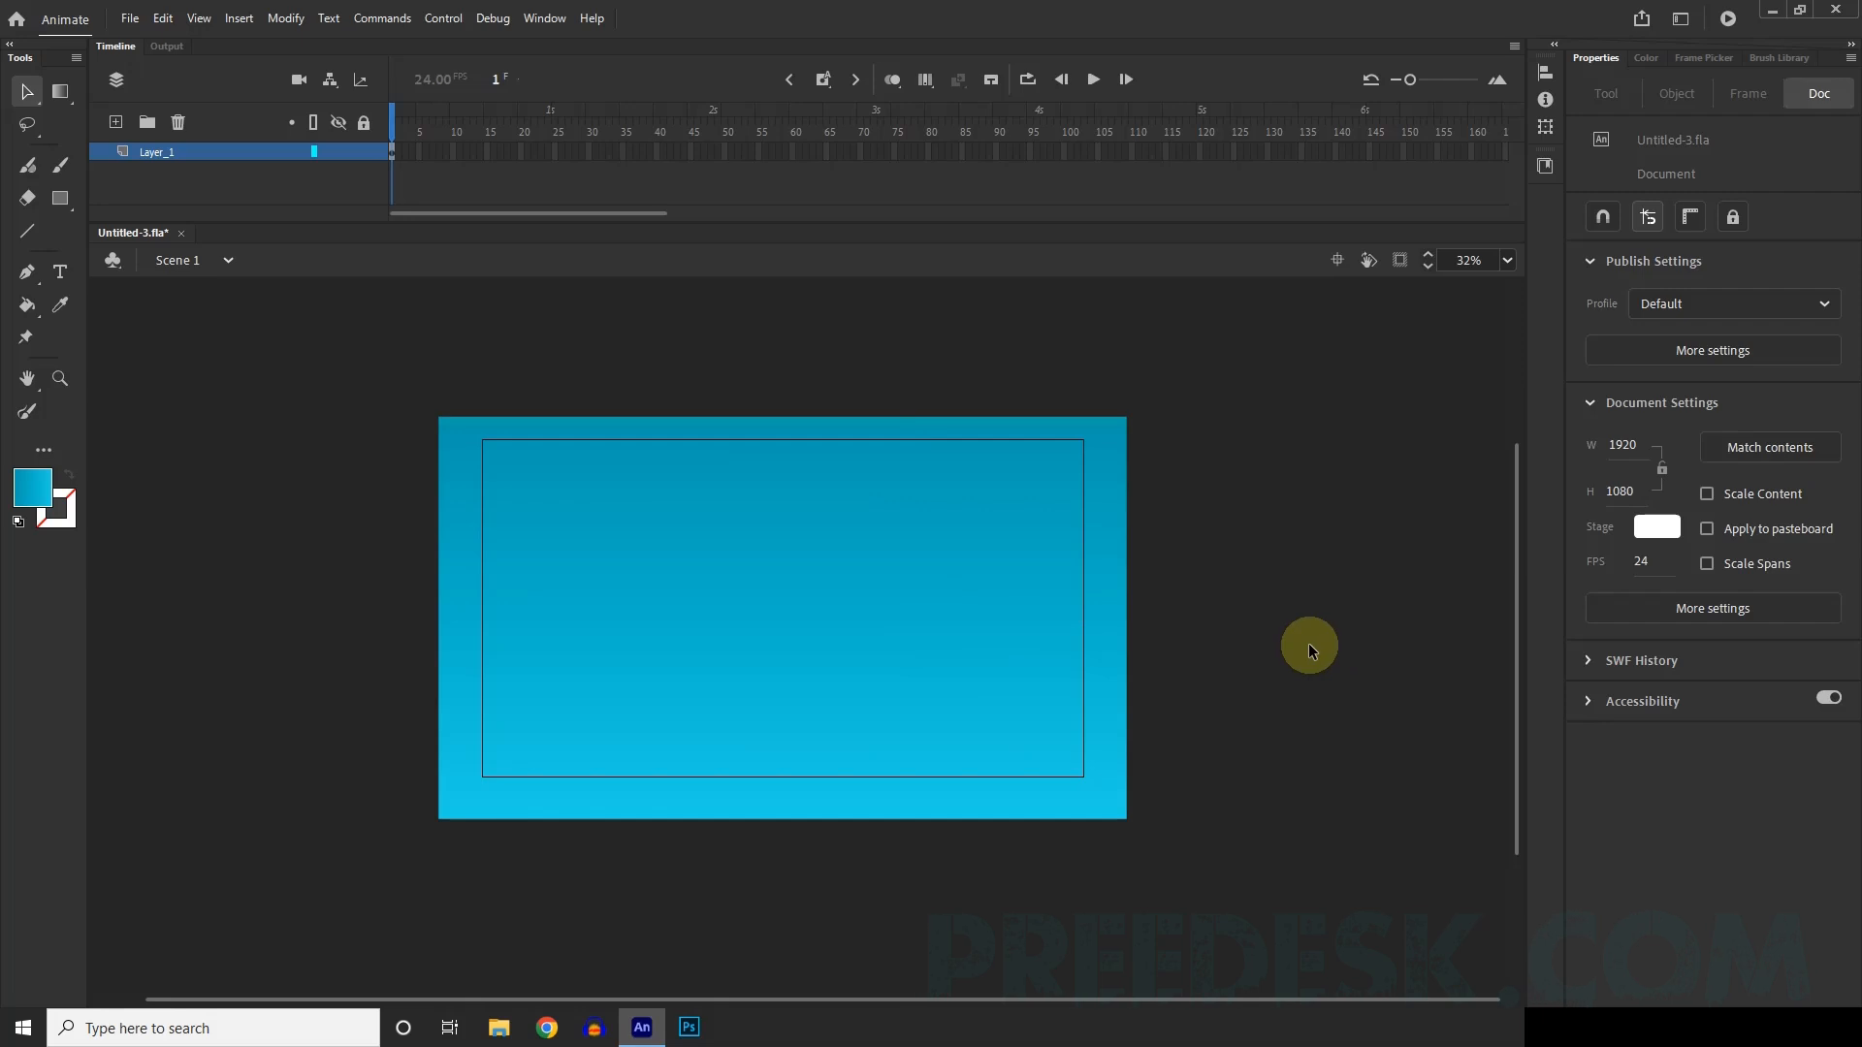
Add a new layer above the background layer and lock the background layer.
{"action": "scroll", "coordinate": [1032, 626], "scroll_direction": "up", "scroll_amount": 1}
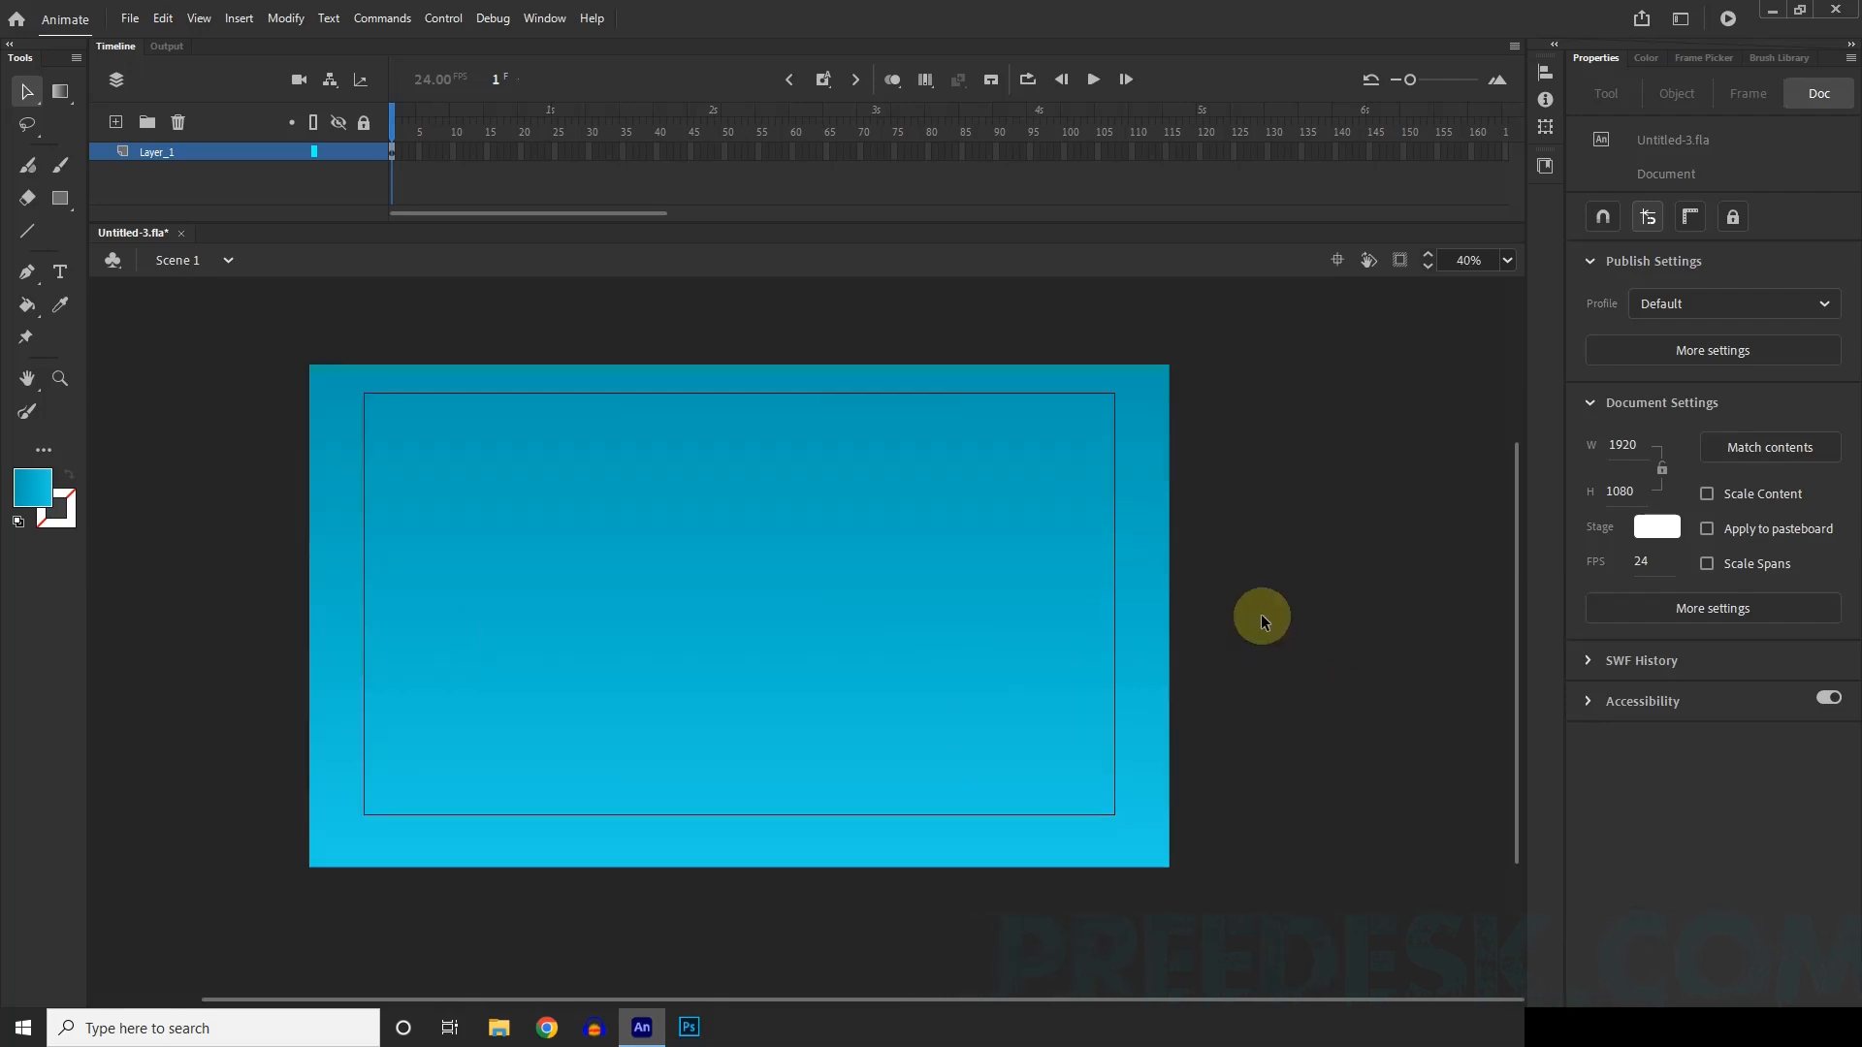
{"action": "scroll", "coordinate": [836, 621], "scroll_direction": "down", "scroll_amount": 1}
{"action": "scroll", "coordinate": [658, 596], "scroll_direction": "up", "scroll_amount": 1}
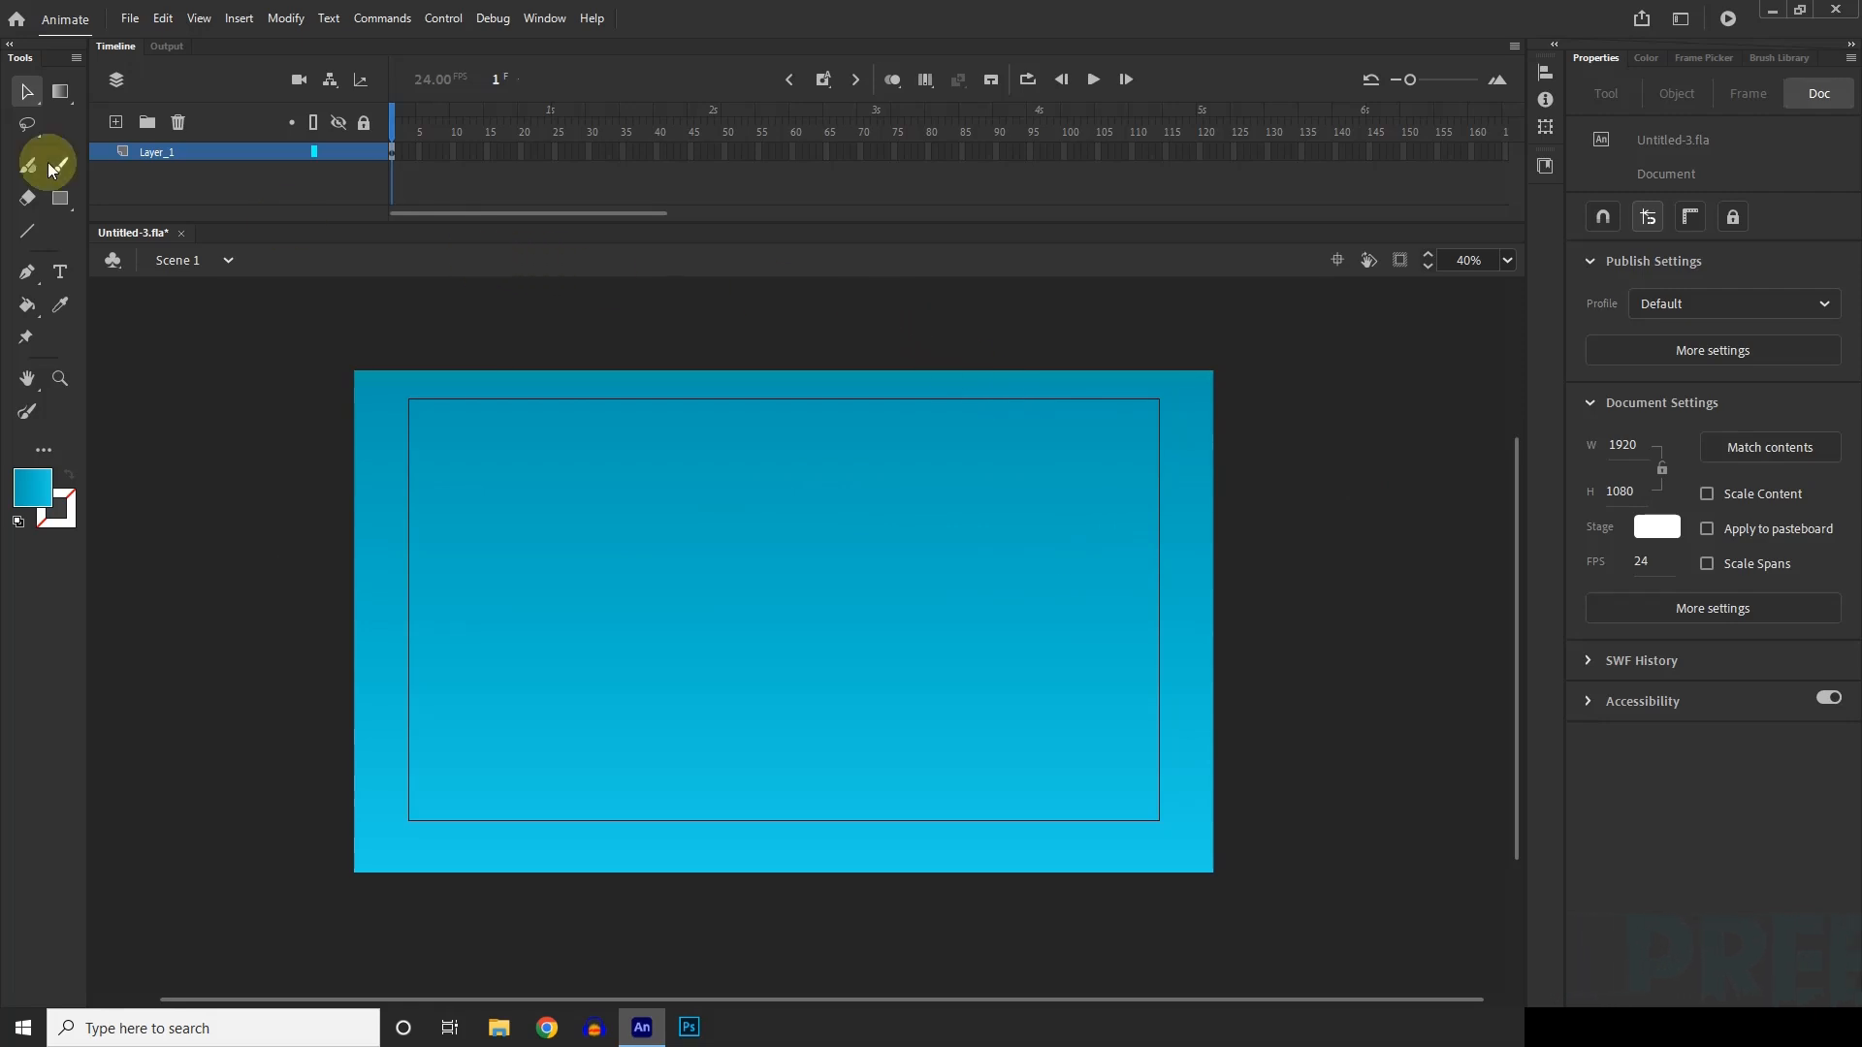
{"action": "left_click", "coordinate": [116, 124]}
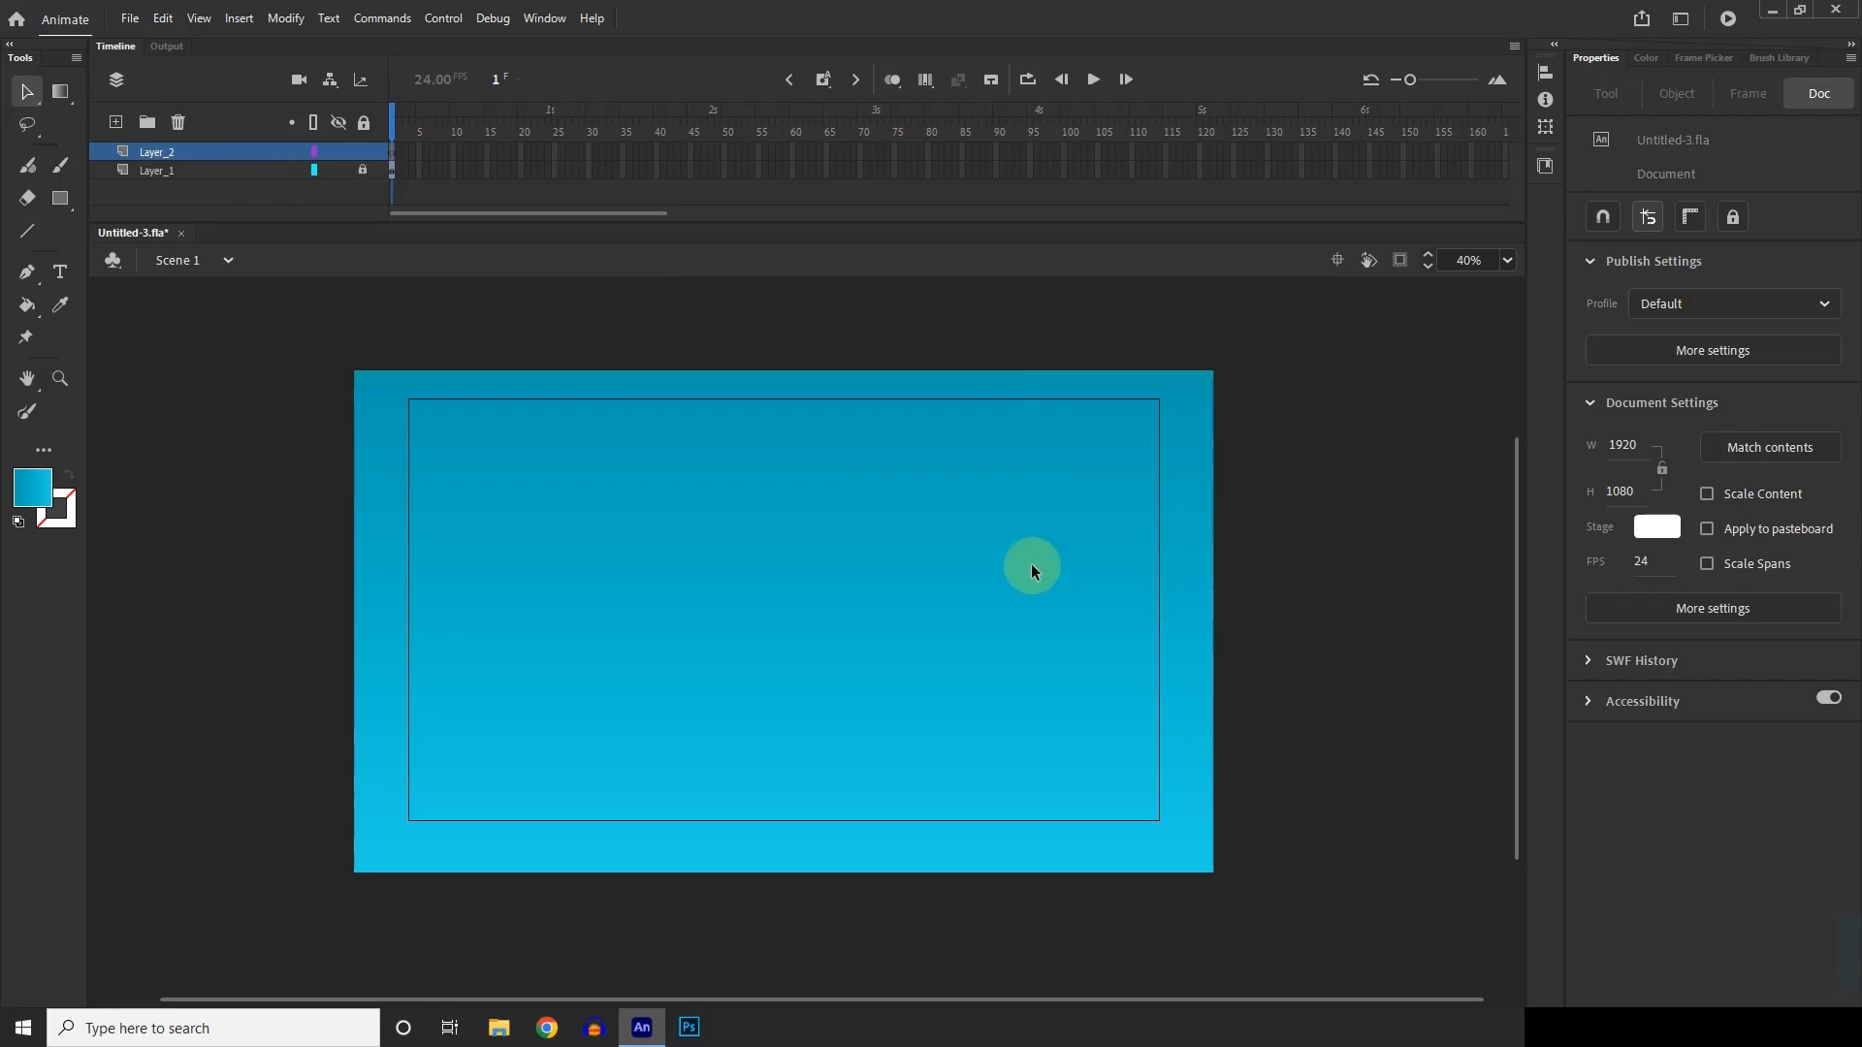
{"action": "scroll", "coordinate": [839, 557], "scroll_direction": "up", "scroll_amount": 1}
{"action": "scroll", "coordinate": [873, 563], "scroll_direction": "down", "scroll_amount": 1}
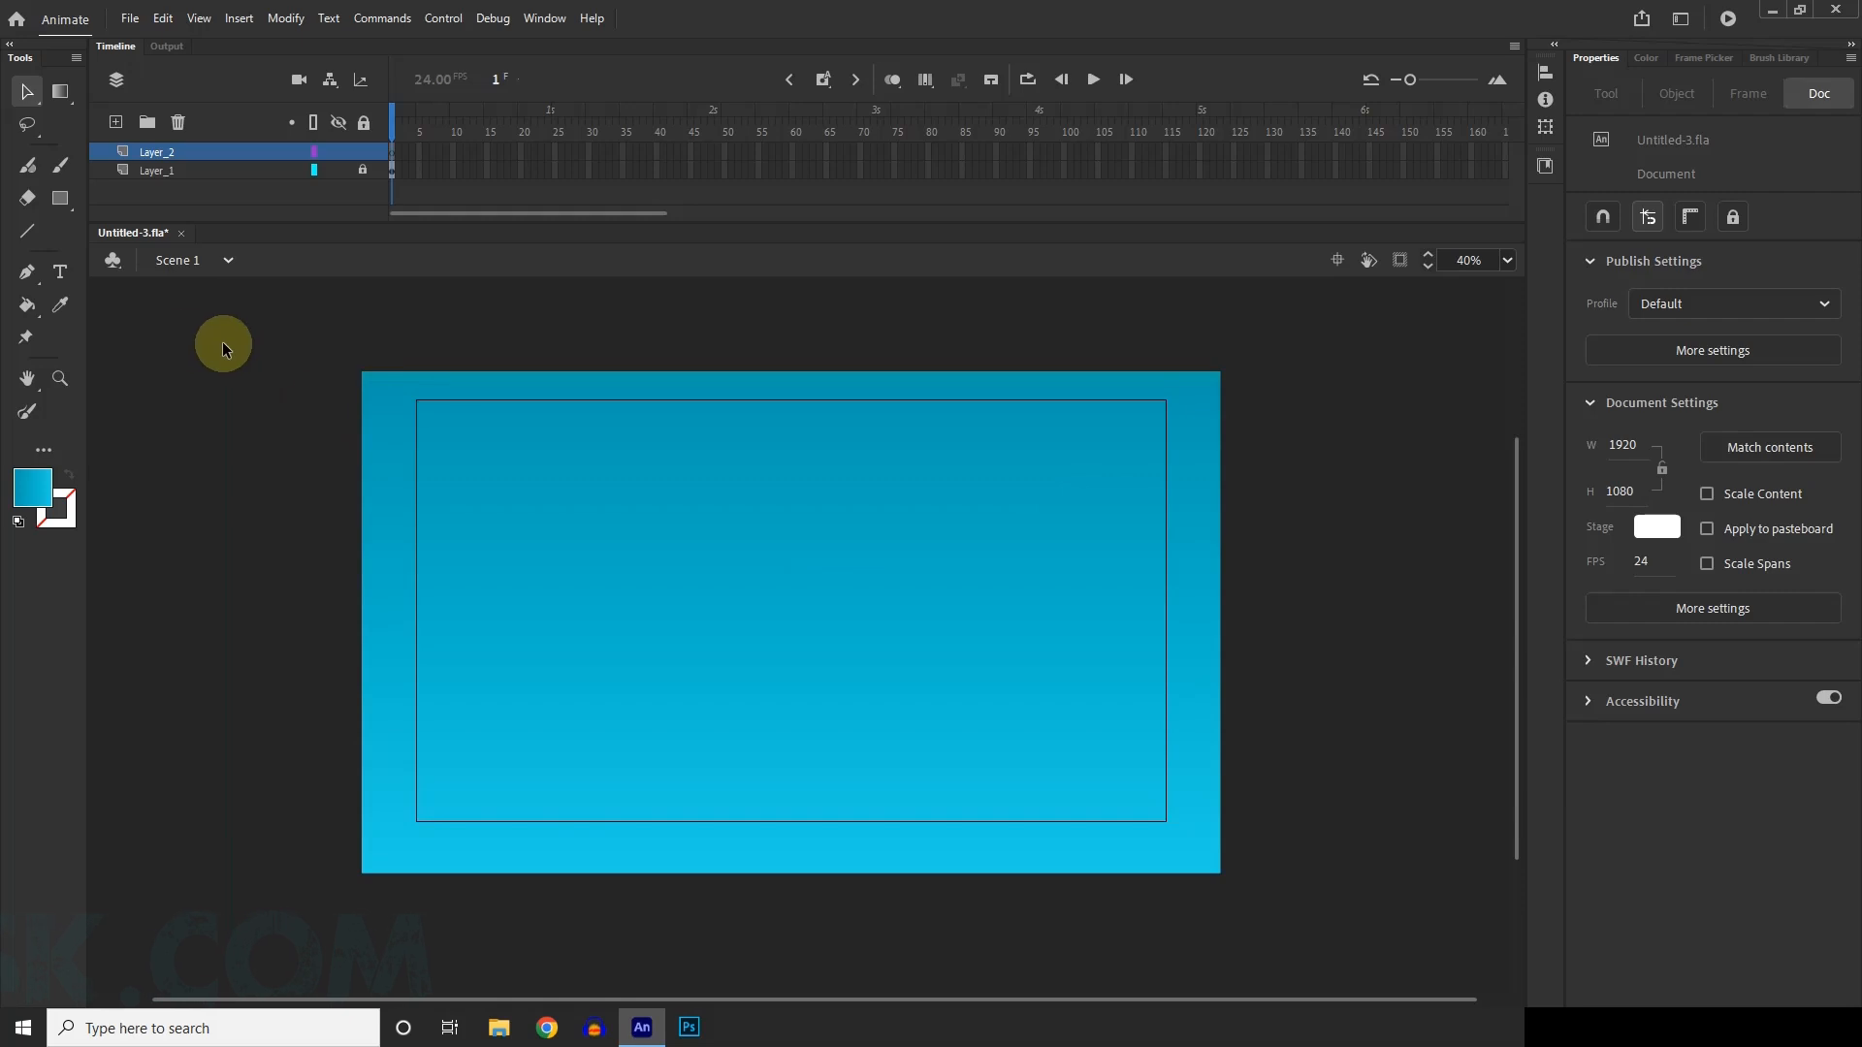
Activate the Classic Brush and choose the flat horizontal oval brush type.
{"action": "key", "text": "b"}
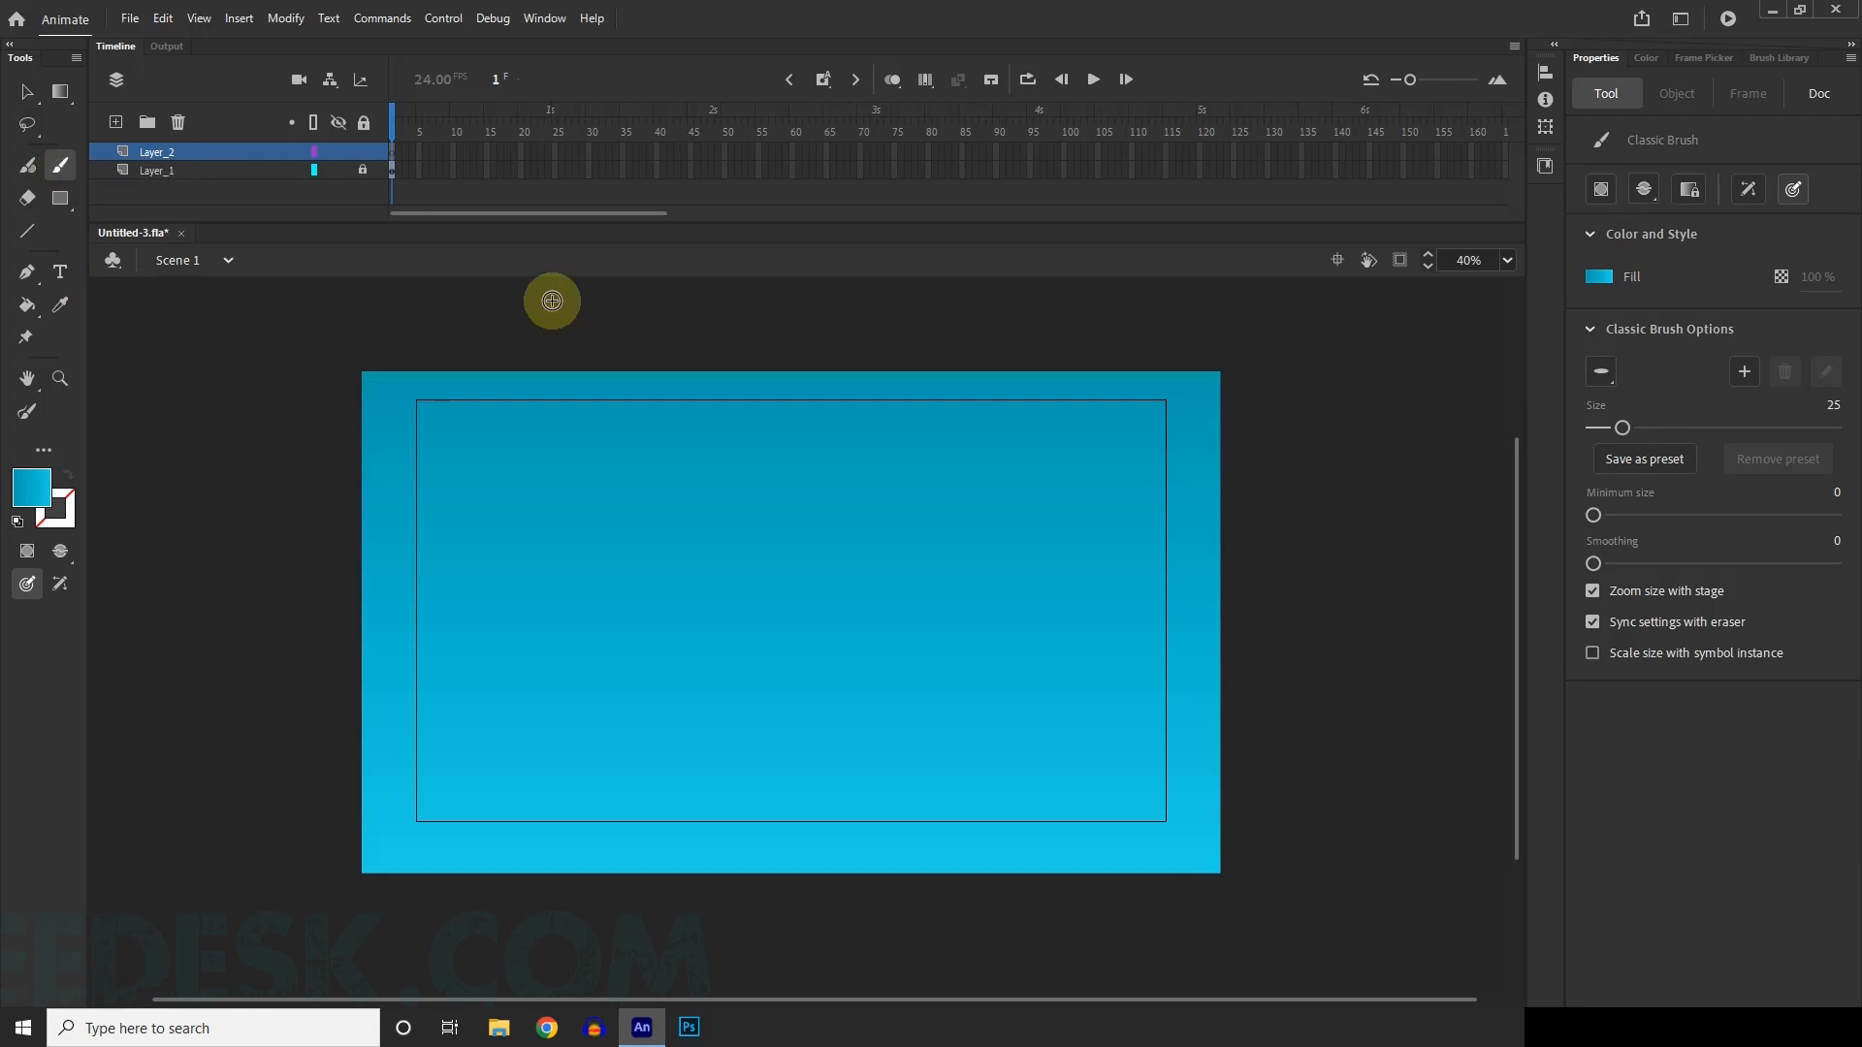
{"action": "left_click", "coordinate": [1597, 378]}
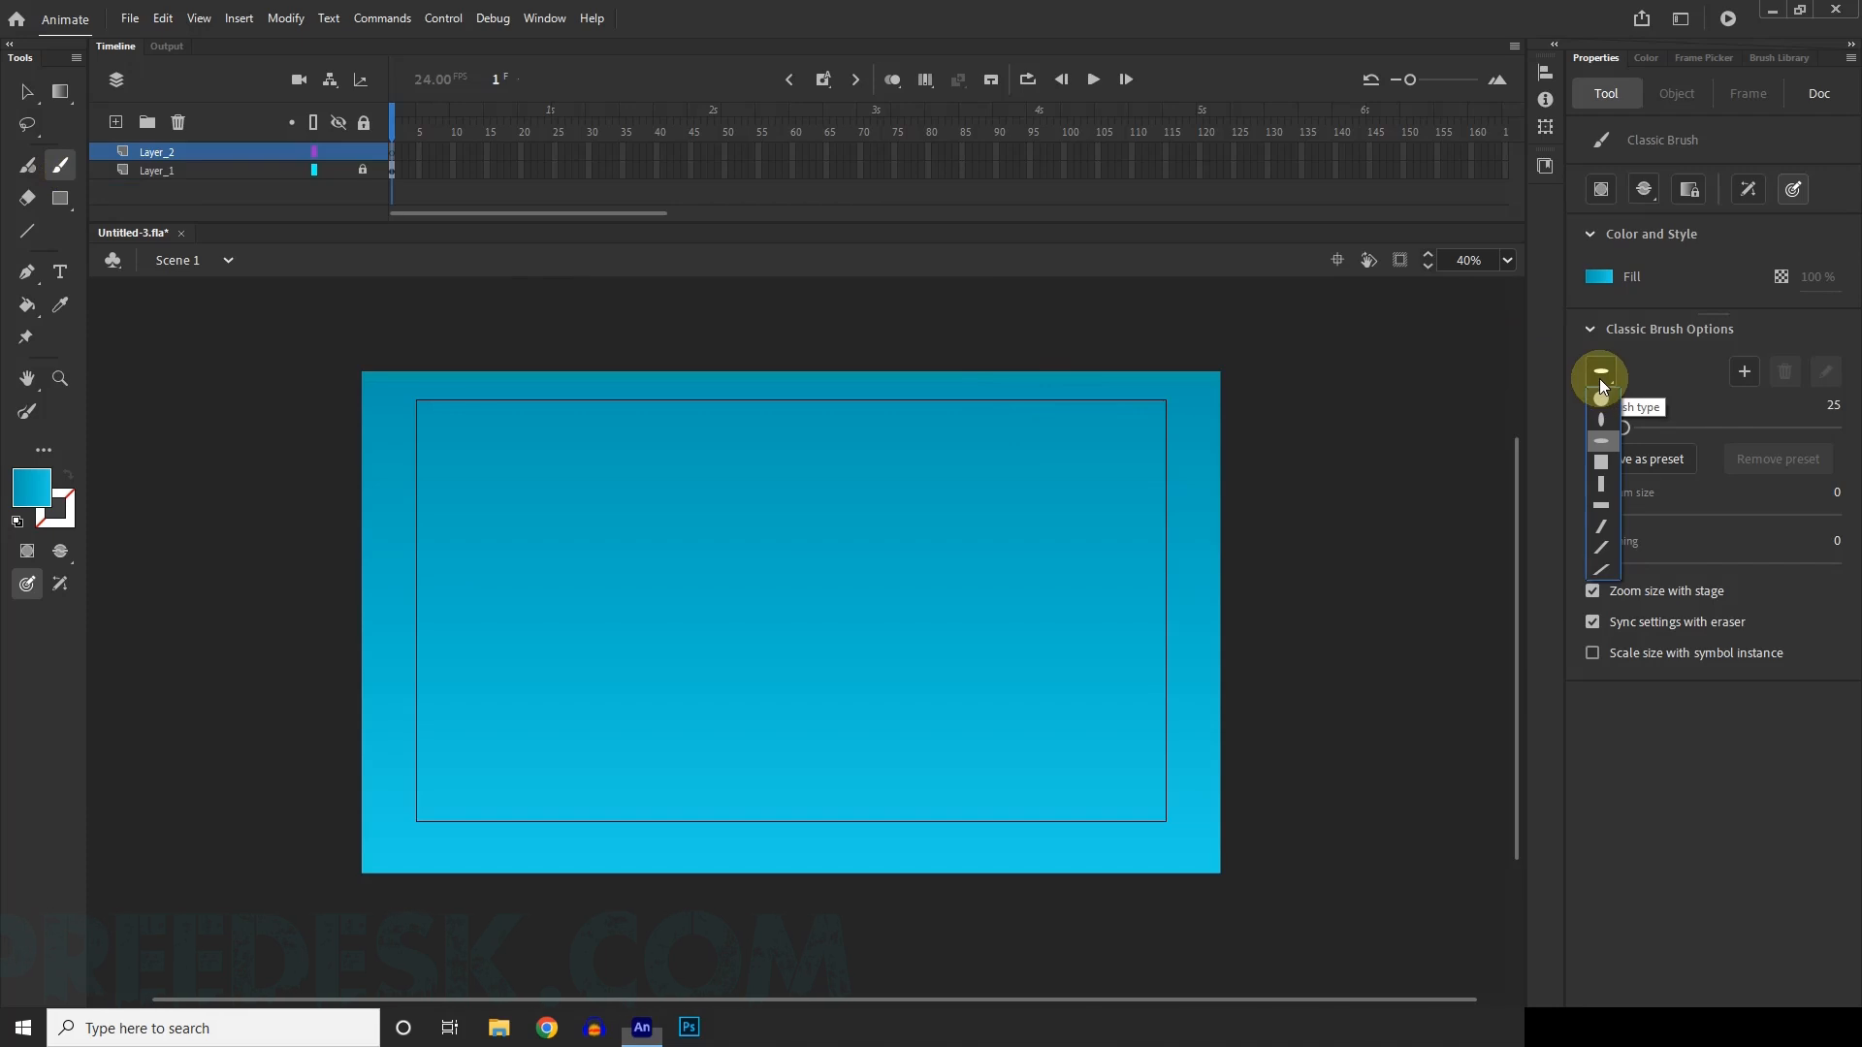
{"action": "left_click", "coordinate": [1603, 401]}
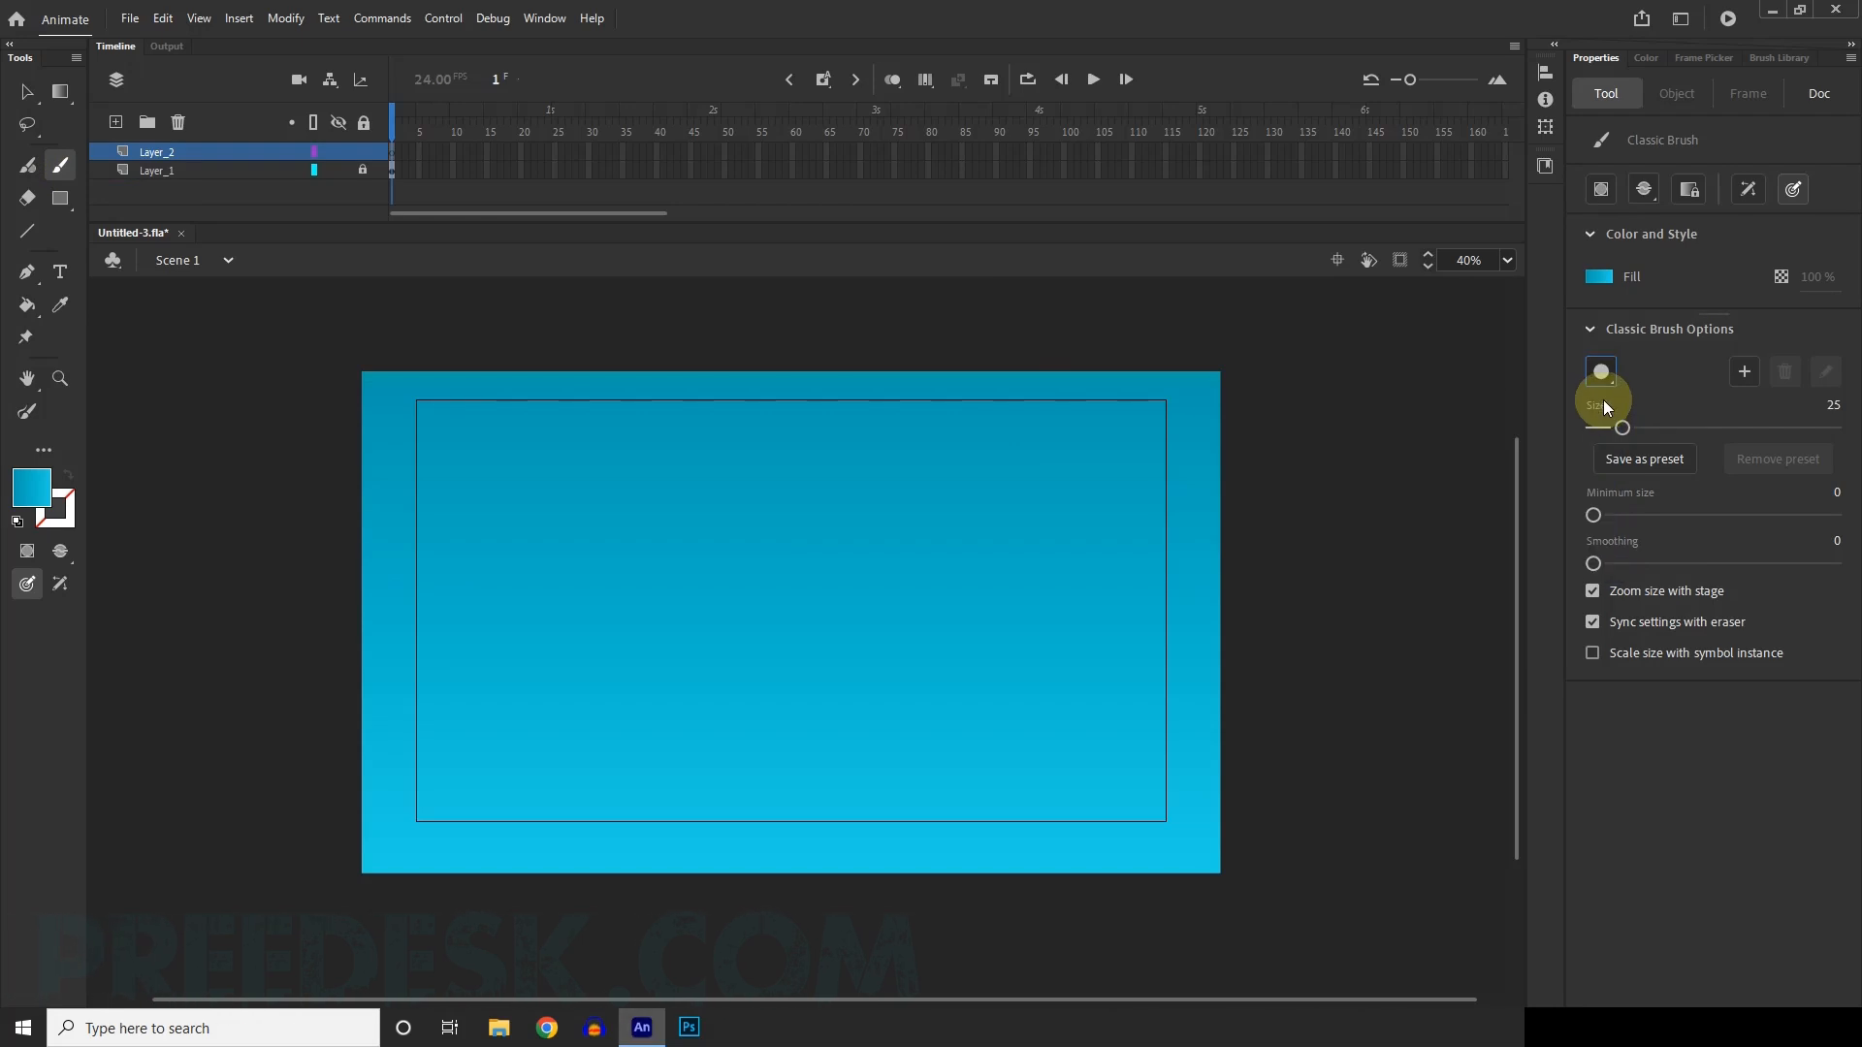
{"action": "left_click", "coordinate": [1601, 373]}
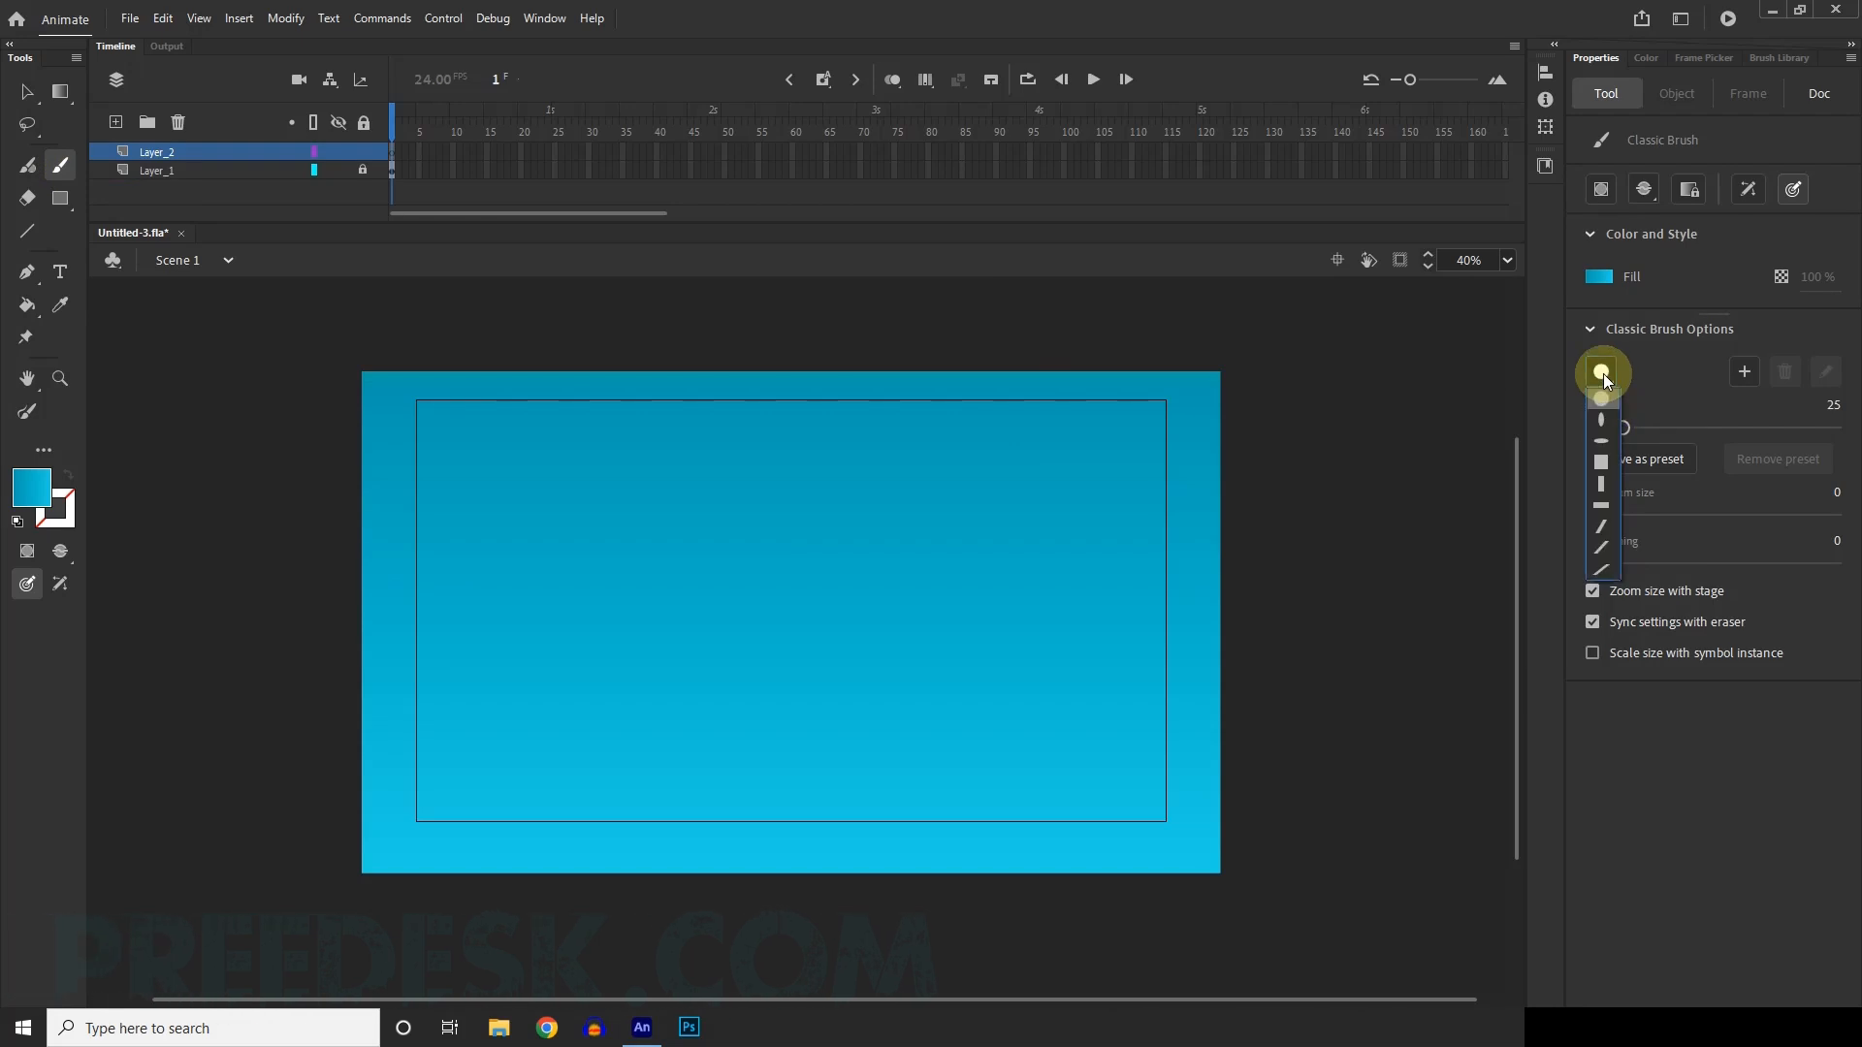
{"action": "left_click", "coordinate": [1602, 440]}
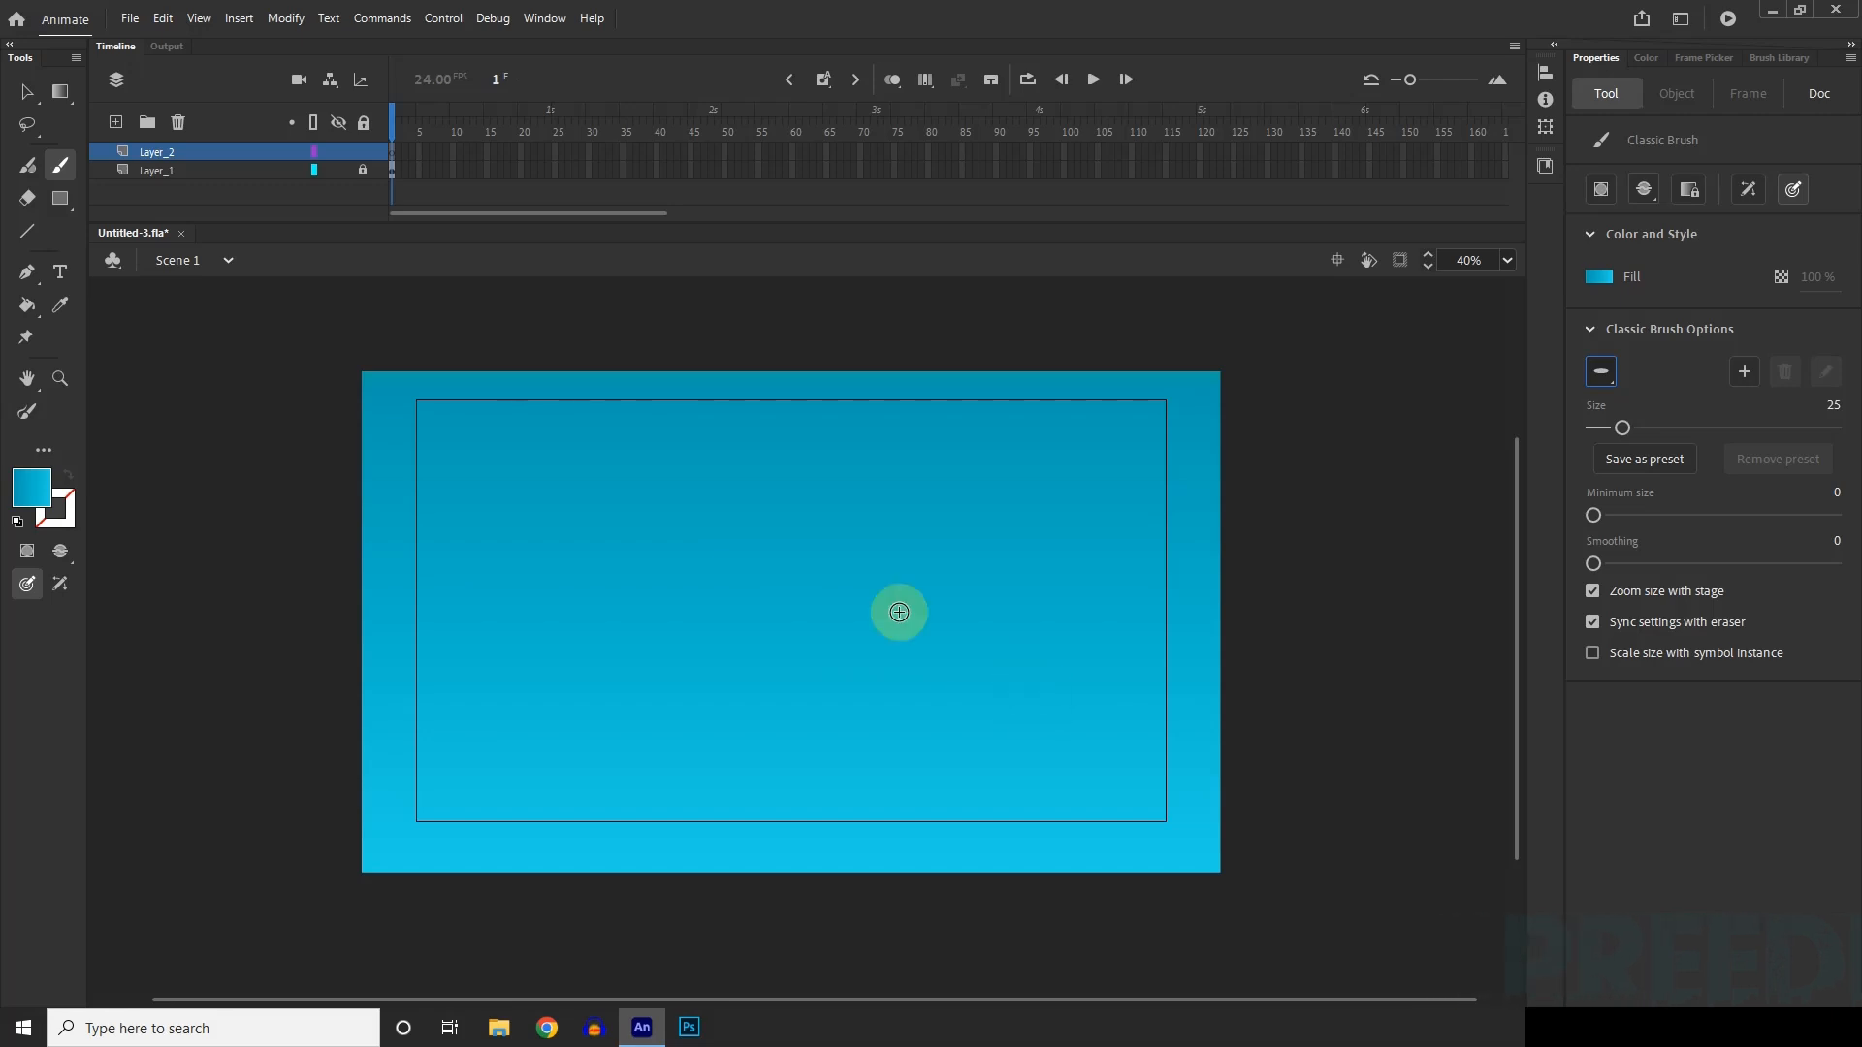
{"action": "scroll", "coordinate": [1066, 557], "scroll_direction": "down", "scroll_amount": 1}
{"action": "scroll", "coordinate": [764, 556], "scroll_direction": "up", "scroll_amount": 1}
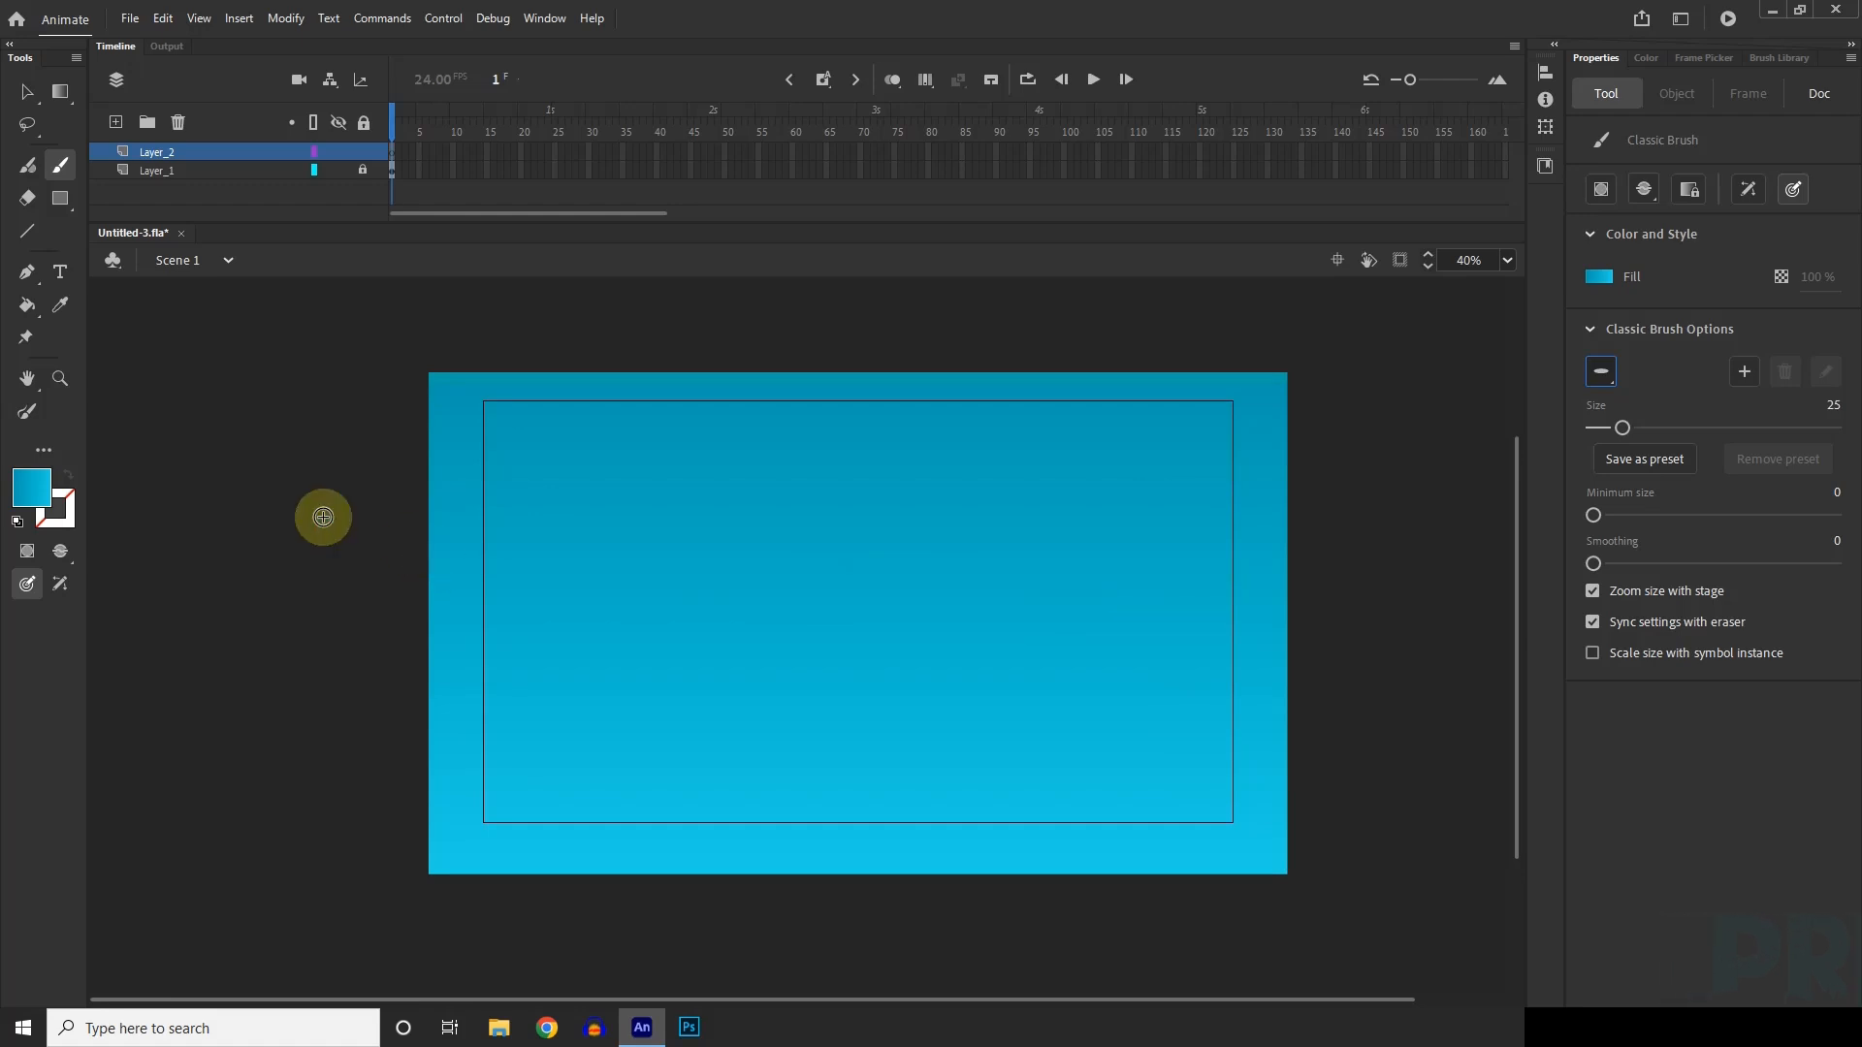
Set the brush fill to white and paint a broken row of short horizontal strokes across the middle of the background.
{"action": "key", "text": "shift"}
{"action": "key", "text": "shift"}
{"action": "left_click", "coordinate": [1597, 276]}
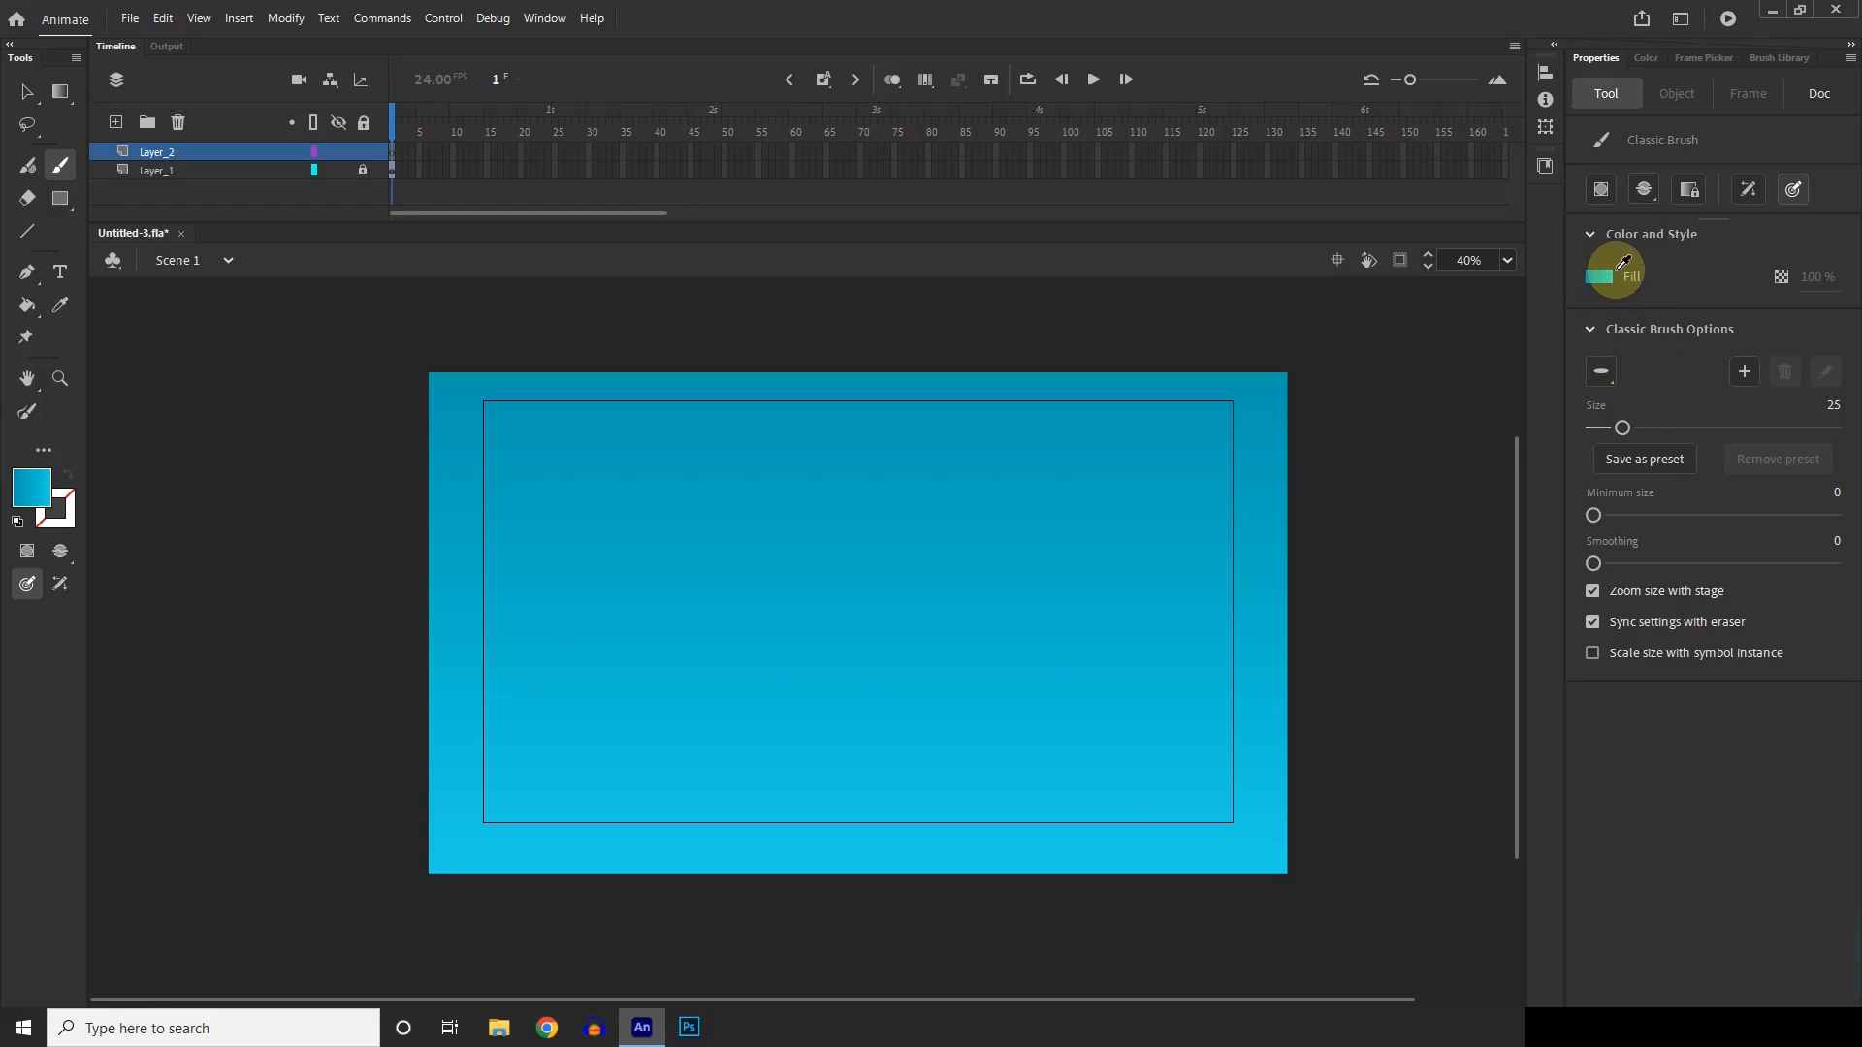
{"action": "left_click", "coordinate": [1303, 397]}
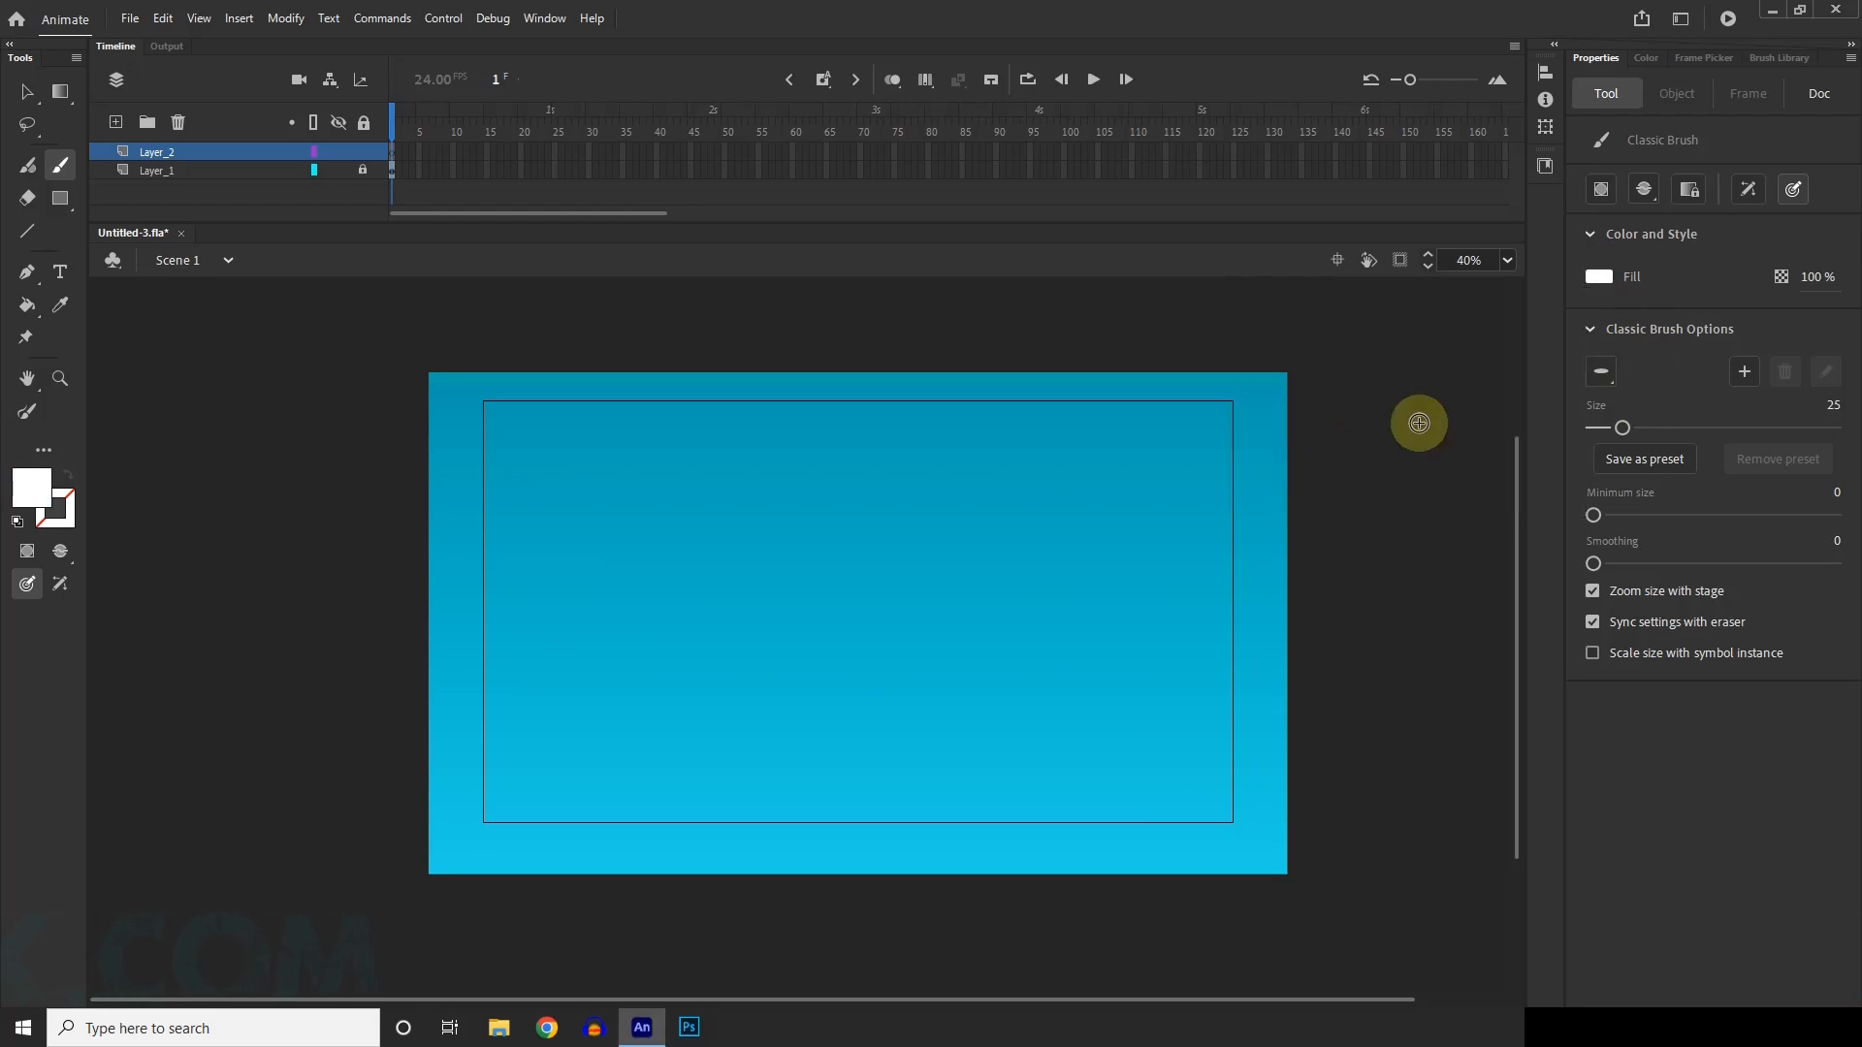
{"action": "key", "text": "shift"}
{"action": "mouse_move", "coordinate": [432, 579]}
{"action": "left_mouse_down"}
{"action": "mouse_move", "coordinate": [680, 576]}
{"action": "mouse_move", "coordinate": [663, 560]}
{"action": "mouse_move", "coordinate": [695, 581]}
{"action": "mouse_move", "coordinate": [673, 582]}
{"action": "mouse_move", "coordinate": [838, 587]}
{"action": "mouse_move", "coordinate": [1296, 586]}
{"action": "left_mouse_up"}
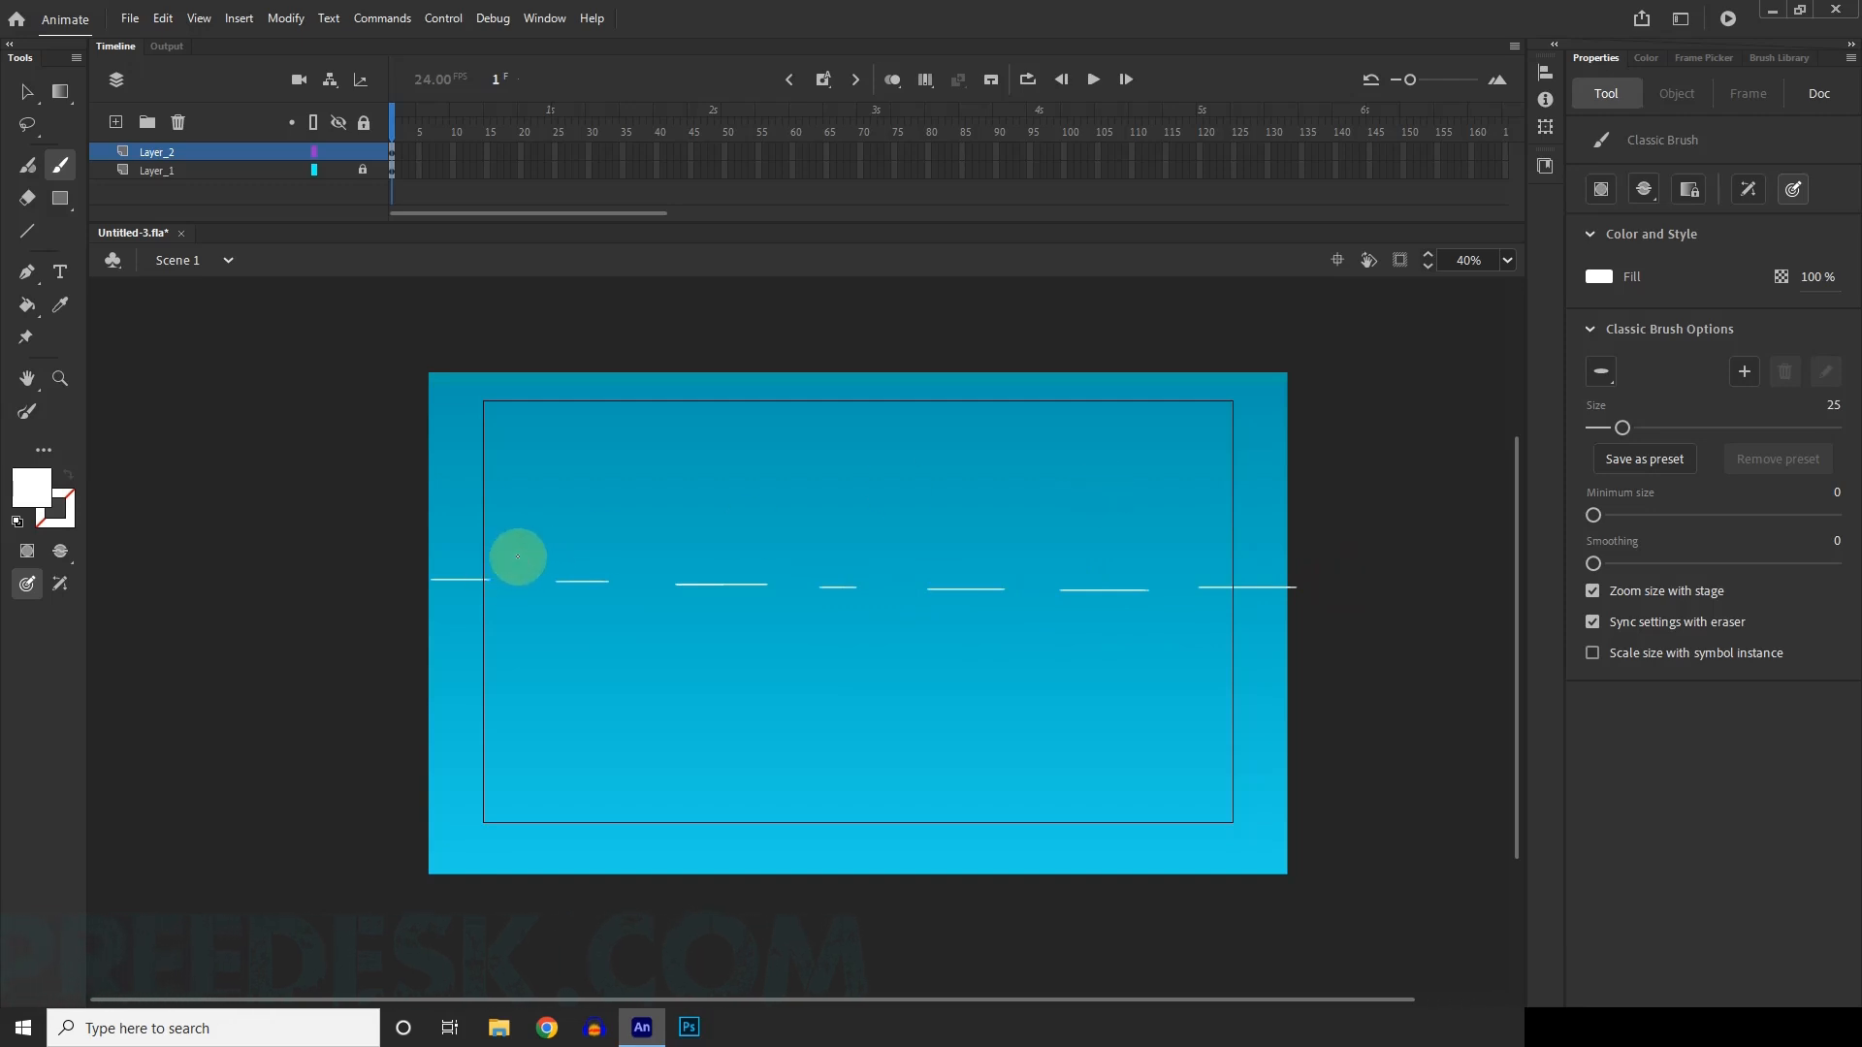
Paint two more staggered rows of short white horizontal wave strokes just above the first row.
{"action": "left_click_drag", "start_coordinate": [516, 558], "coordinate": [770, 568]}
{"action": "key", "text": "ctrl+z"}
{"action": "left_click_drag", "start_coordinate": [892, 569], "coordinate": [1306, 562]}
{"action": "left_click_drag", "start_coordinate": [797, 553], "coordinate": [881, 553]}
{"action": "left_click_drag", "start_coordinate": [637, 545], "coordinate": [728, 545]}
{"action": "left_click_drag", "start_coordinate": [999, 544], "coordinate": [1205, 549]}
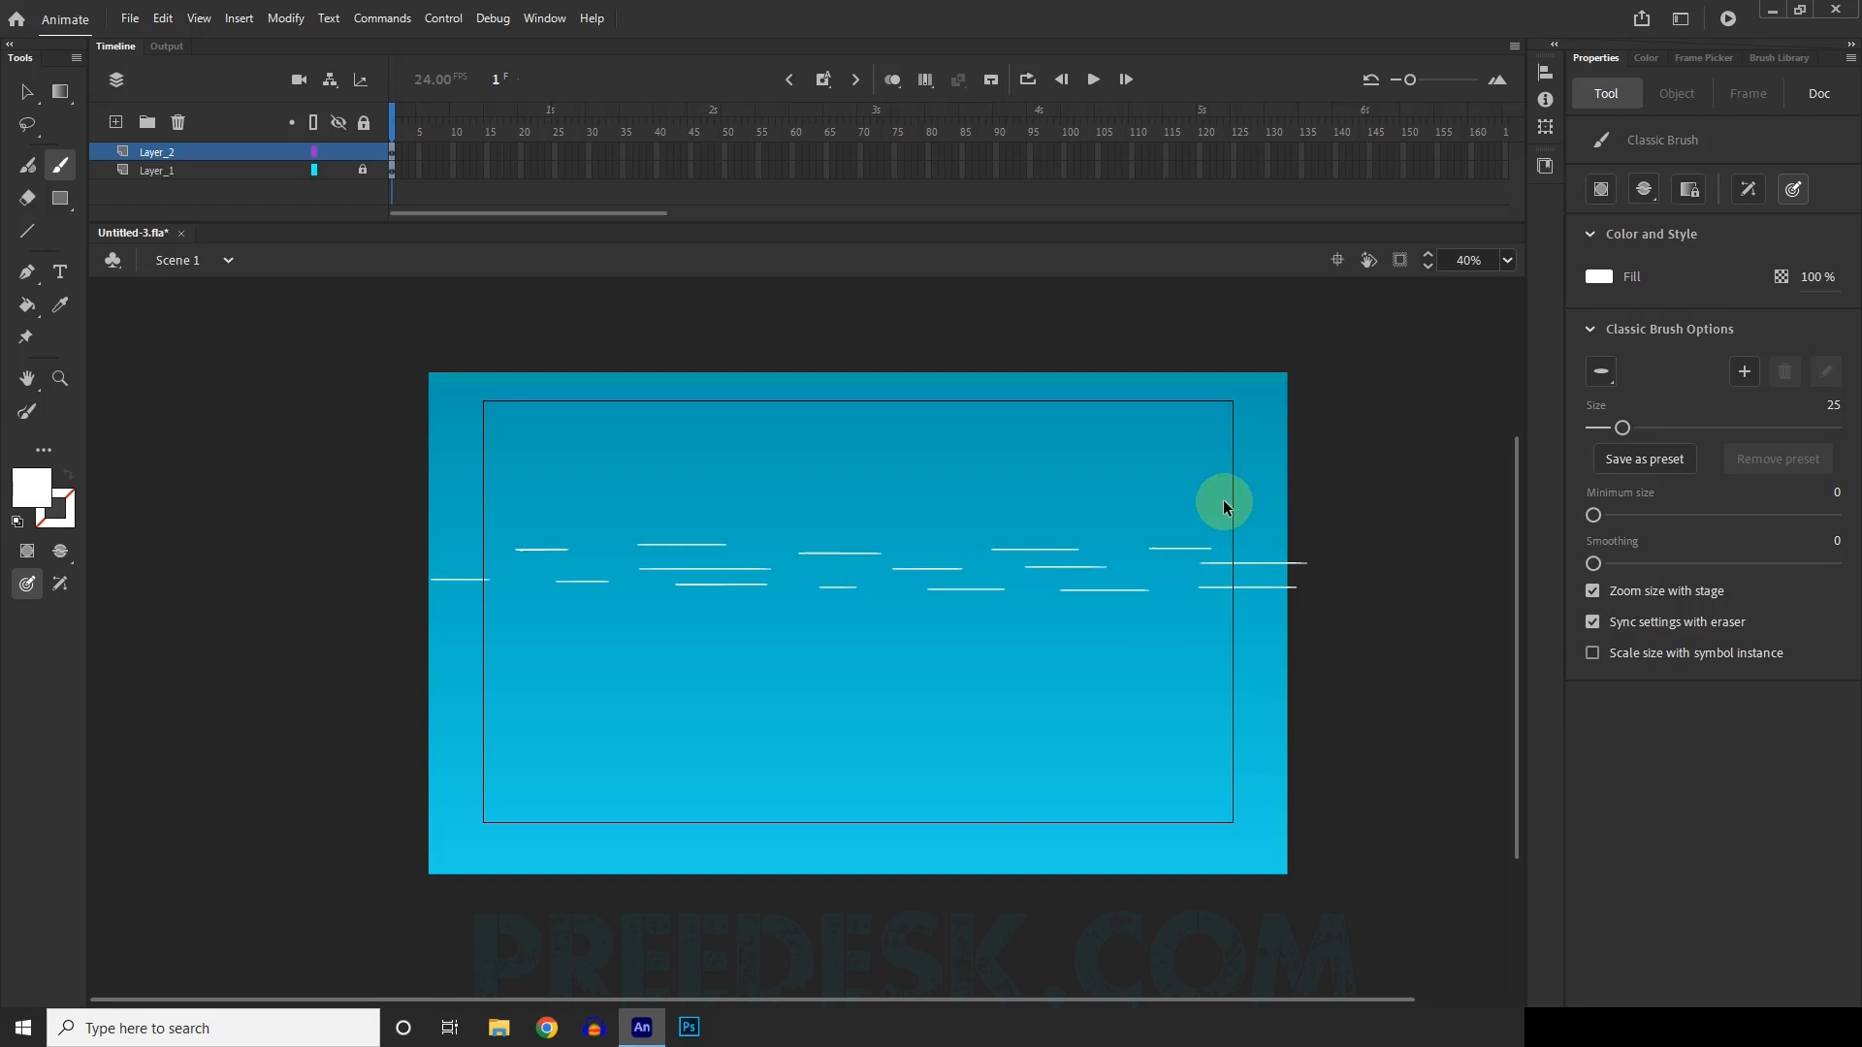
Select all the white wave strokes on Layer_2 and convert them to a Graphic symbol named Symbol 1.
{"action": "scroll", "coordinate": [1224, 501], "scroll_direction": "down", "scroll_amount": 3}
{"action": "scroll", "coordinate": [814, 552], "scroll_direction": "up", "scroll_amount": 4}
{"action": "key", "text": "v"}
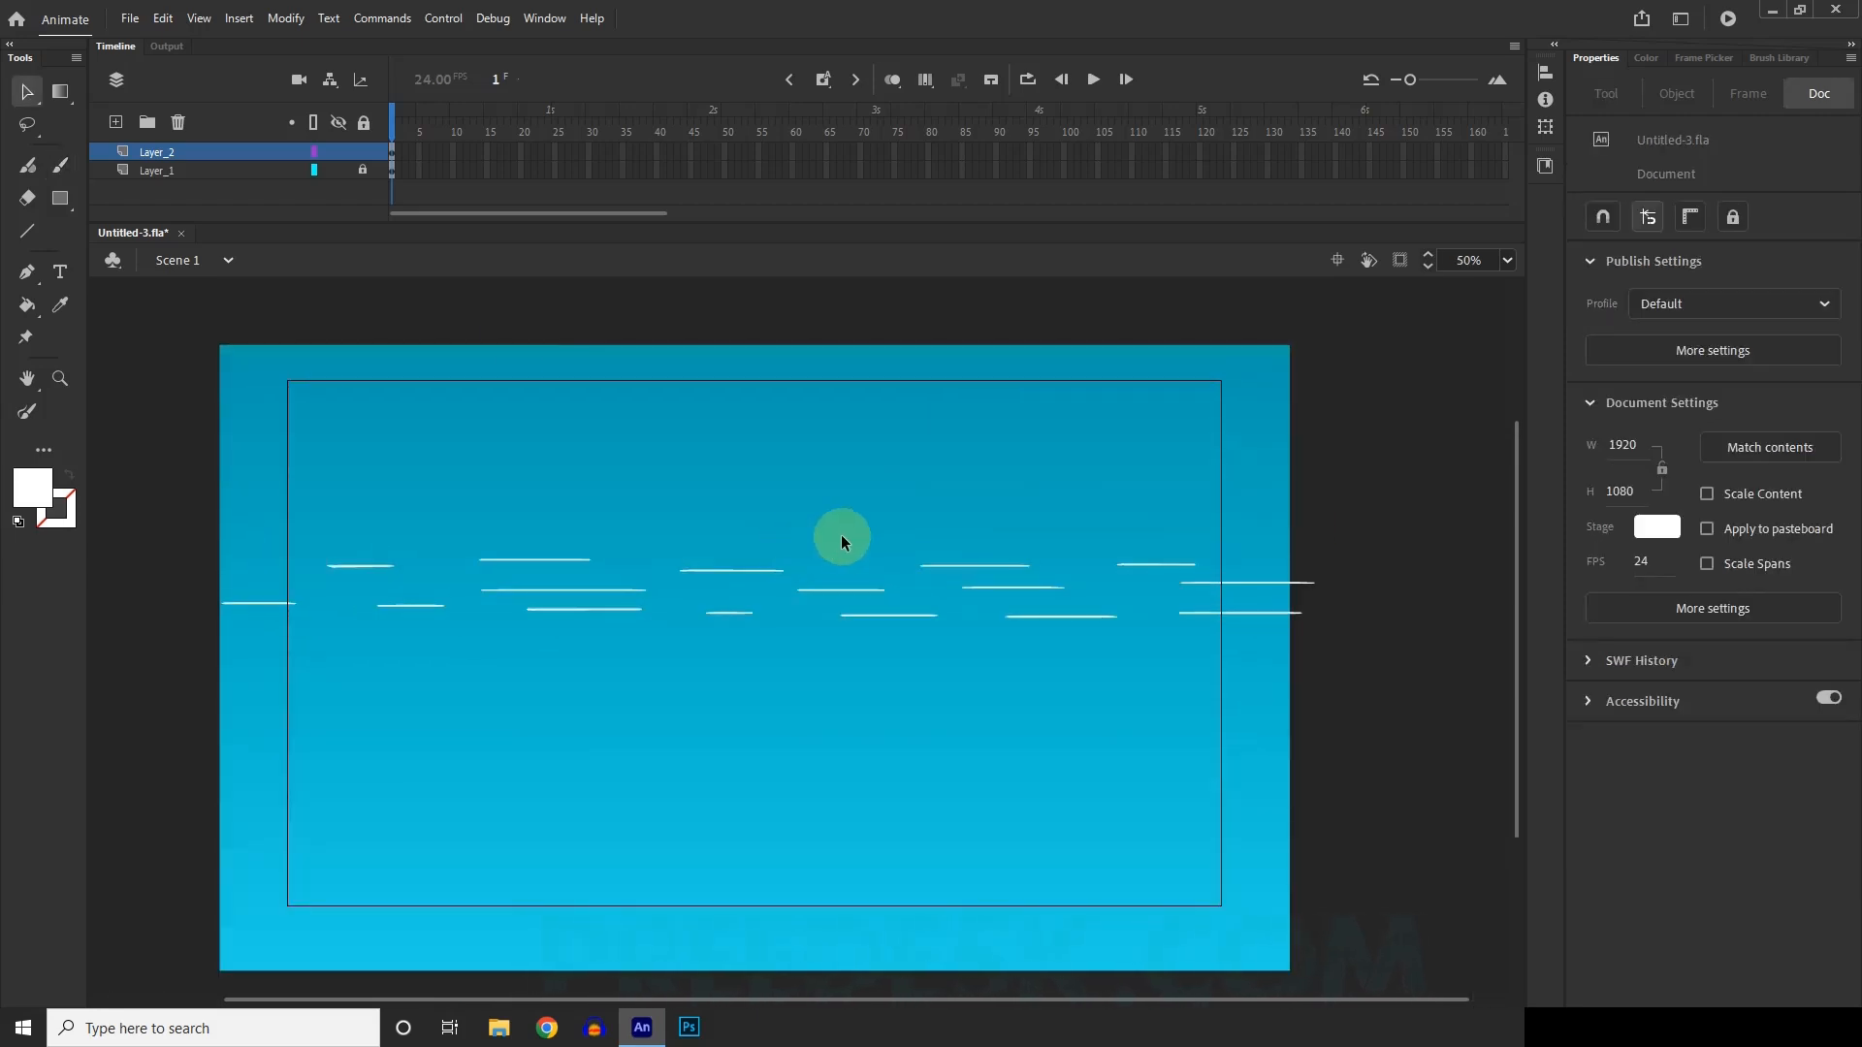
{"action": "left_click", "coordinate": [190, 153]}
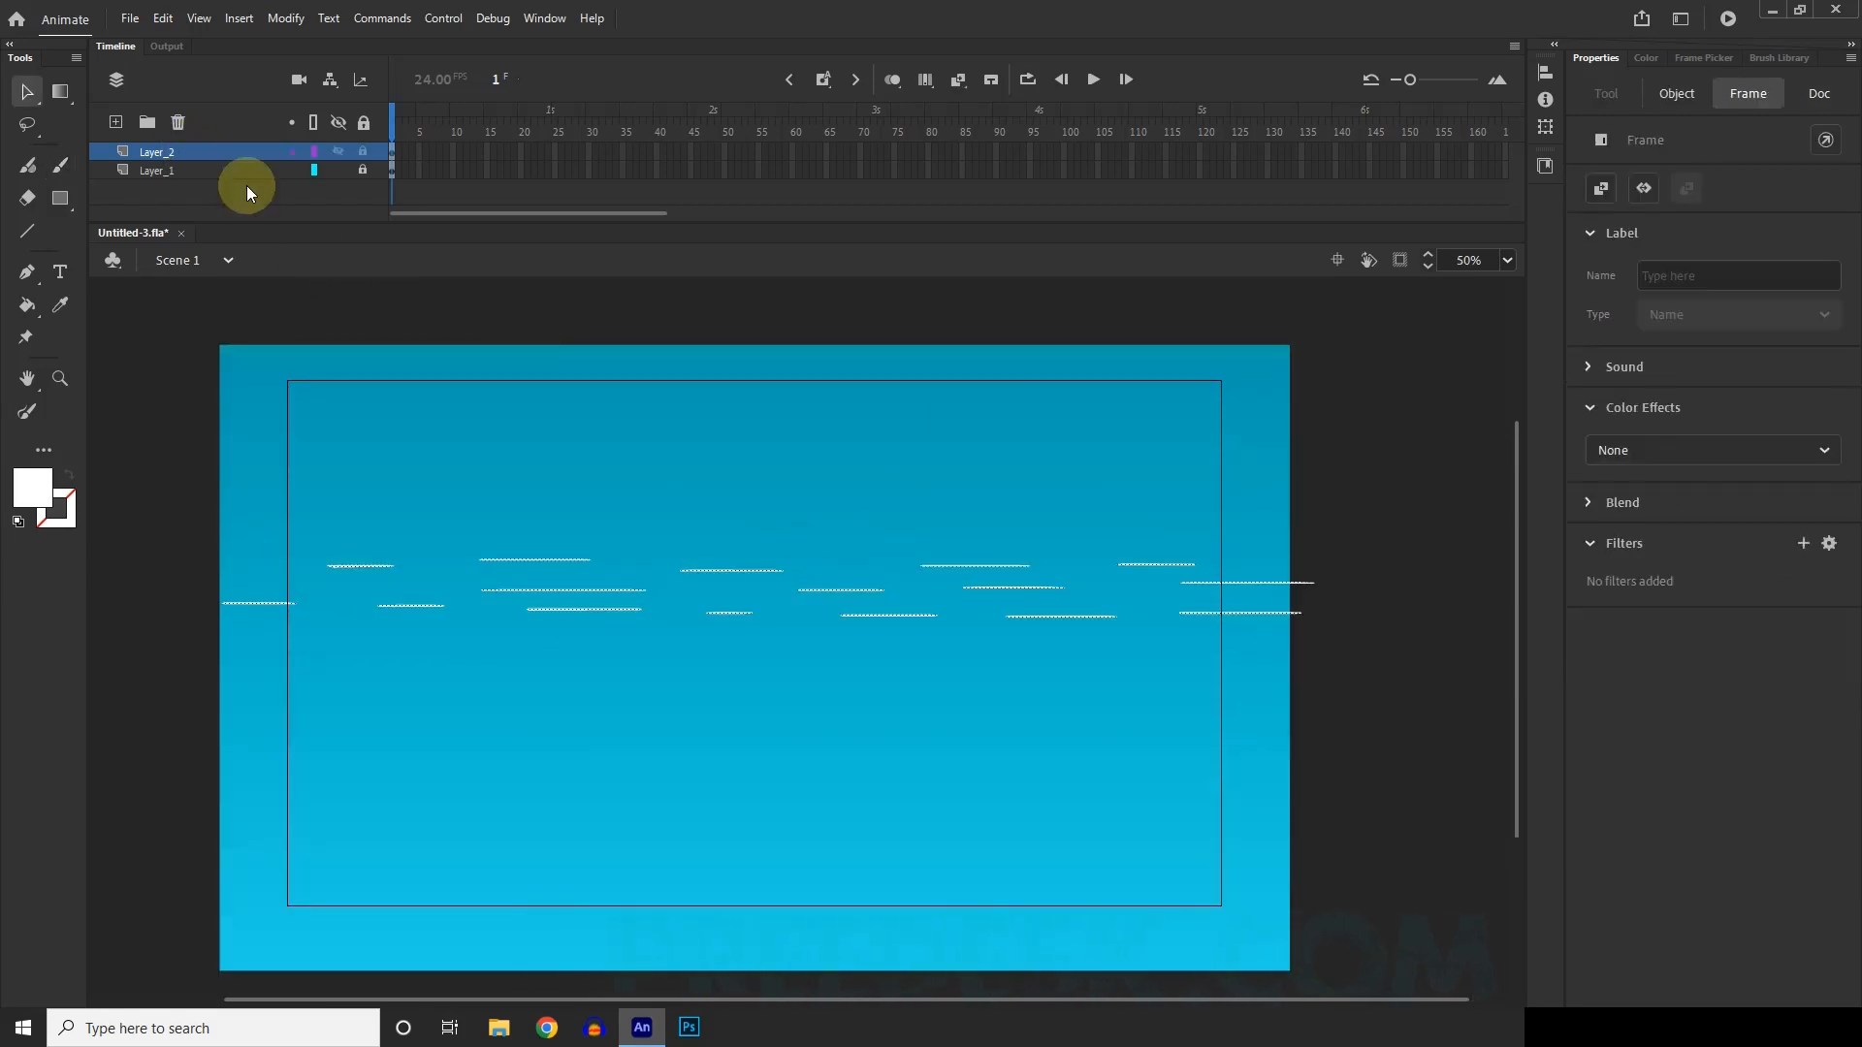
{"action": "scroll", "coordinate": [809, 479], "scroll_direction": "down", "scroll_amount": 1}
{"action": "scroll", "coordinate": [934, 603], "scroll_direction": "up", "scroll_amount": 1}
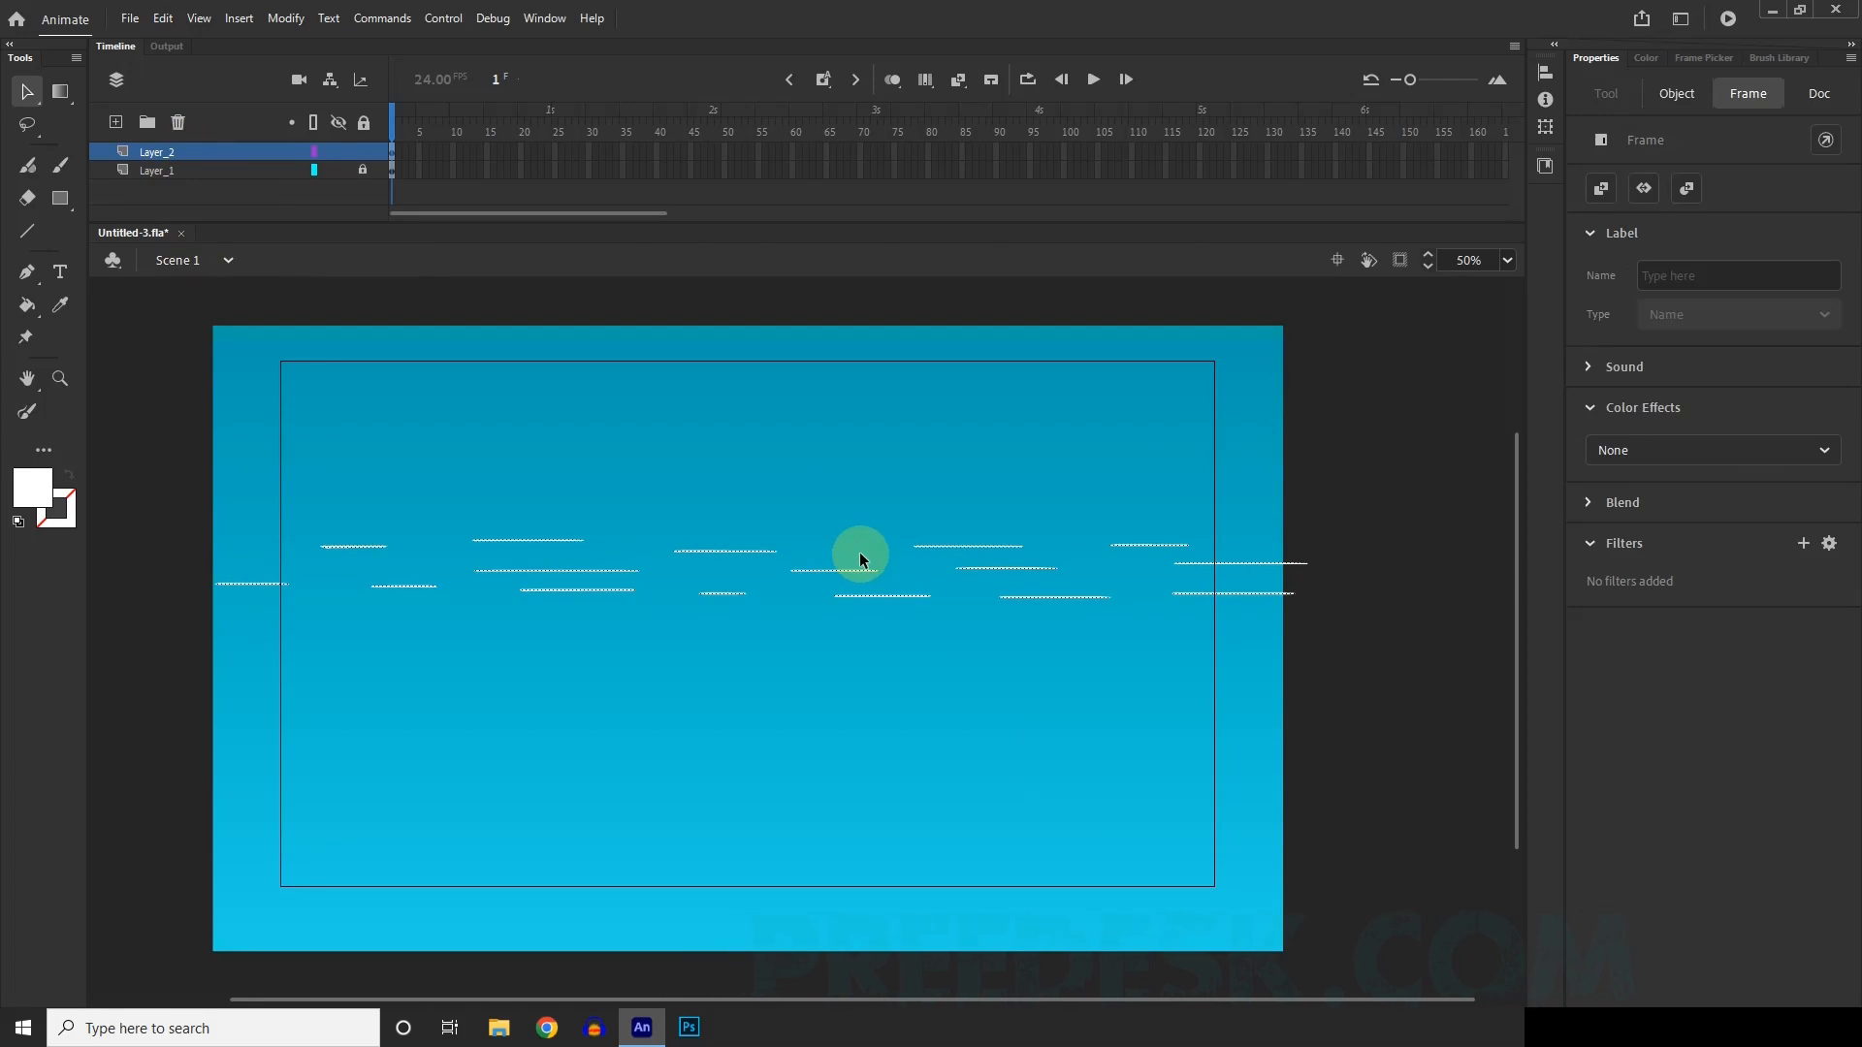
{"action": "key", "text": "F8"}
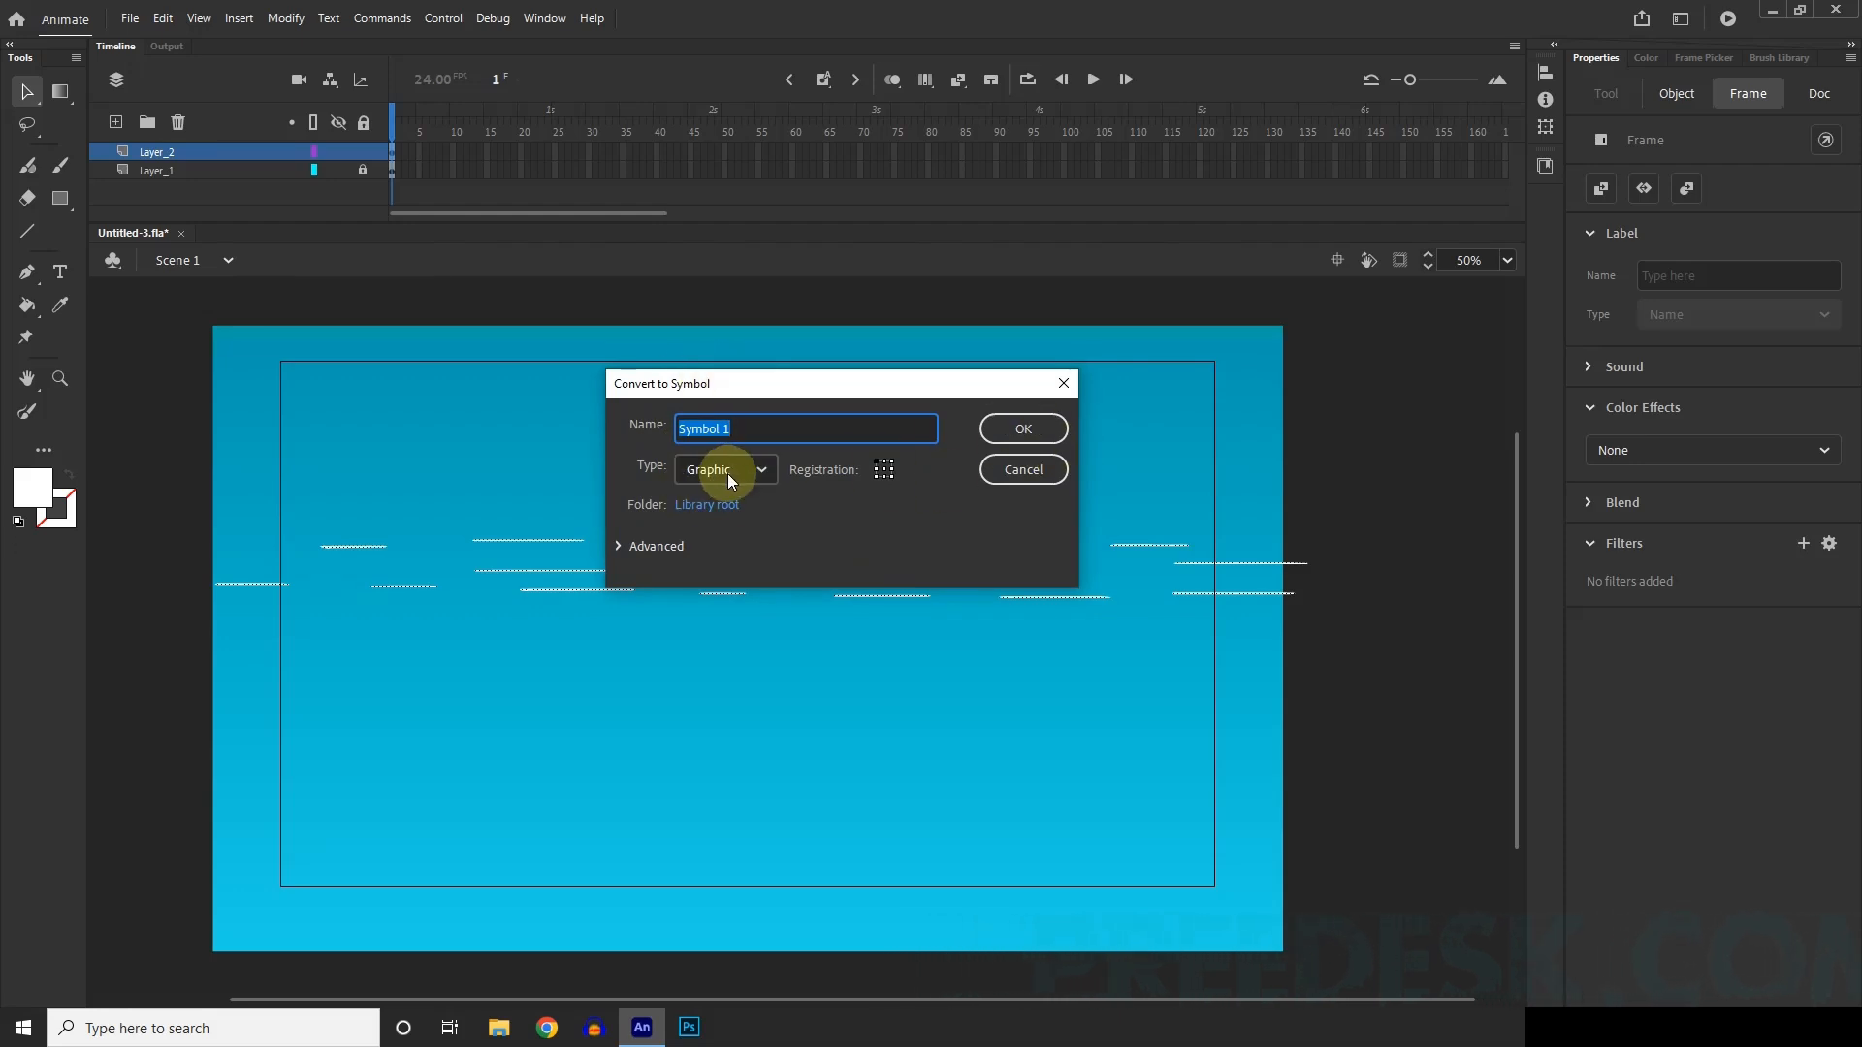
{"action": "left_click", "coordinate": [1054, 433]}
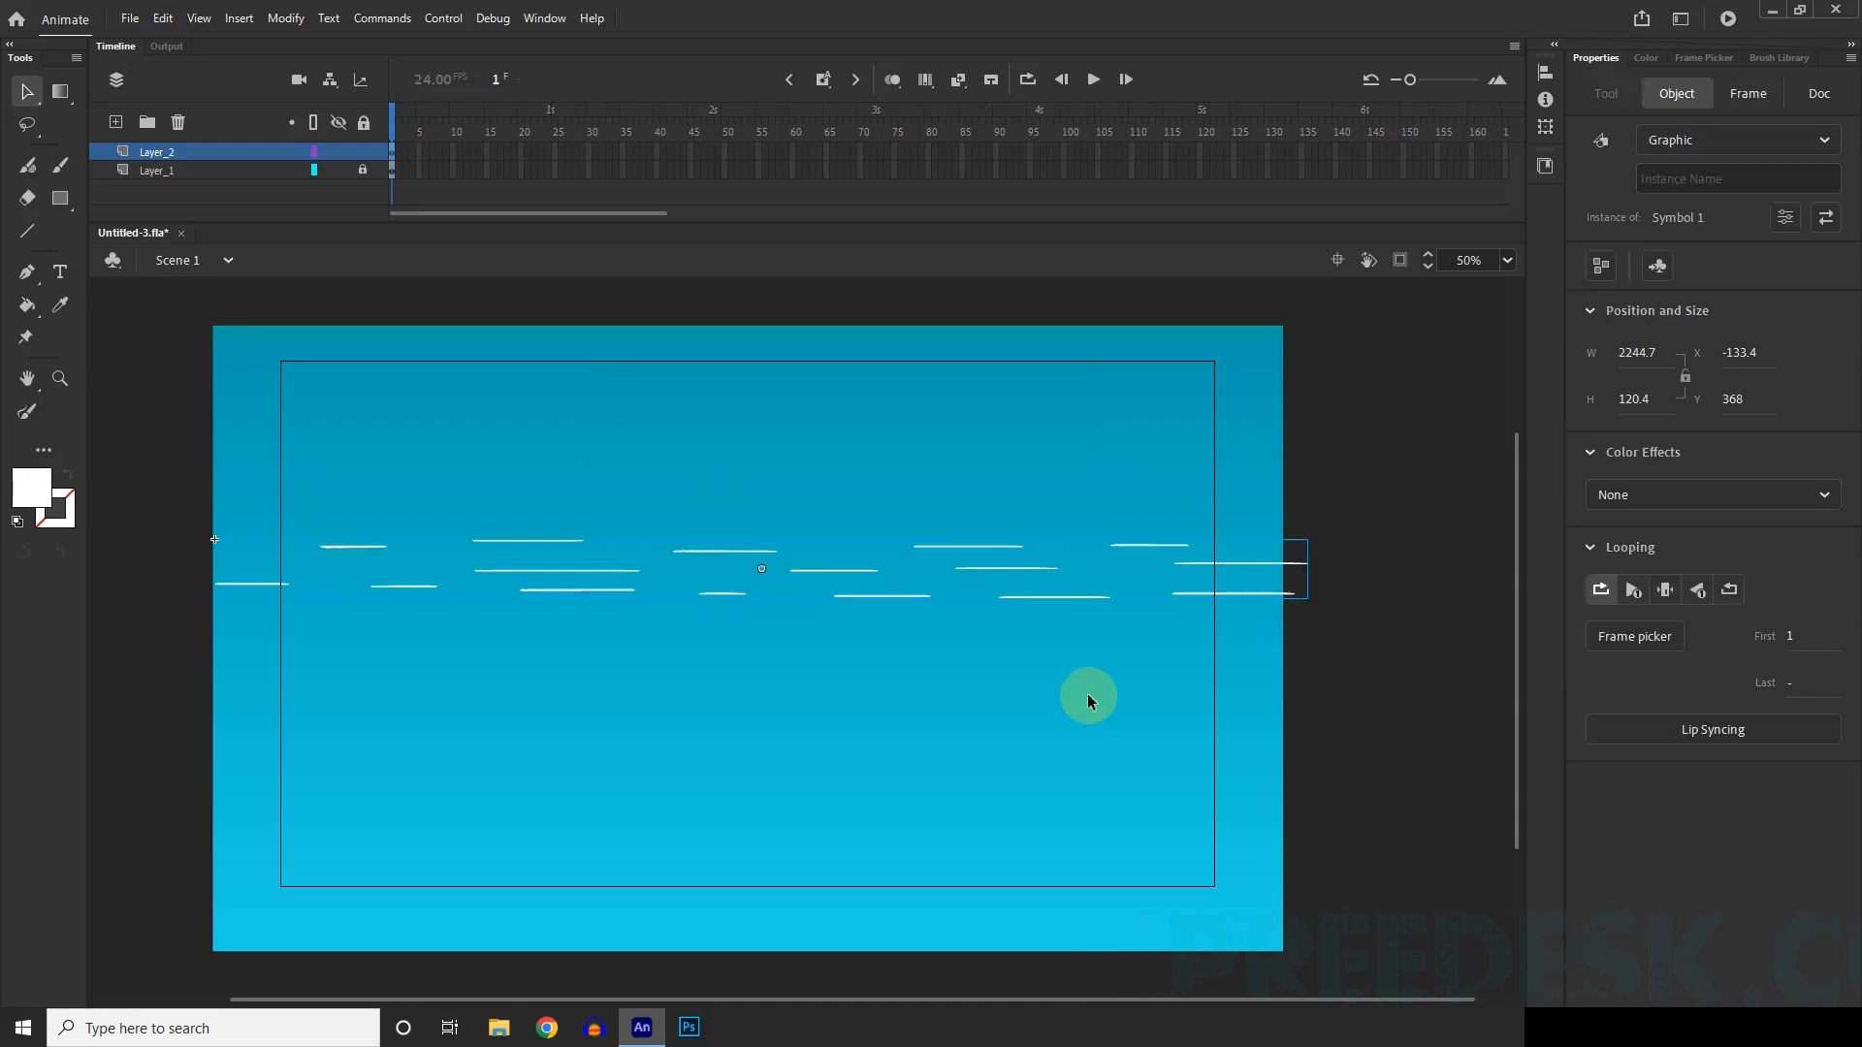
Open the wave strokes symbol for editing, deselect its artwork and widen the frames in the timeline slightly.
{"action": "double_click", "coordinate": [853, 574]}
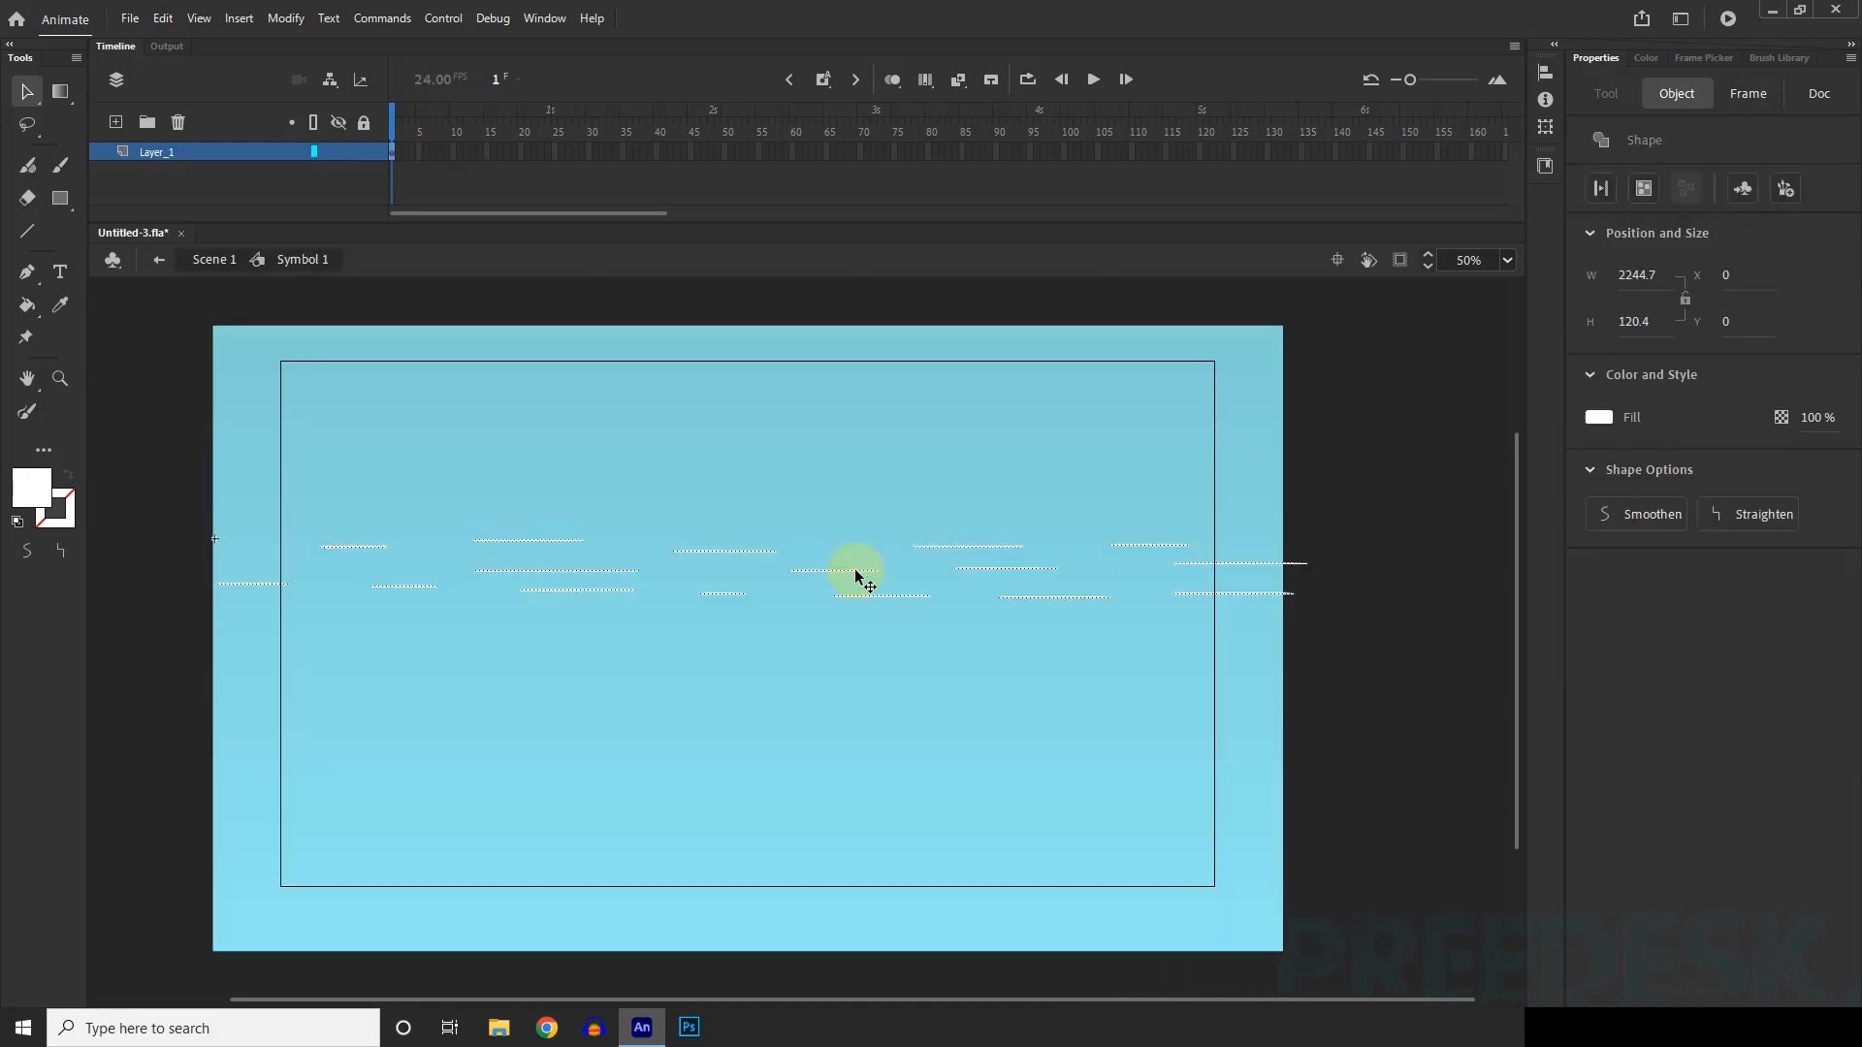
{"action": "left_click", "coordinate": [938, 472]}
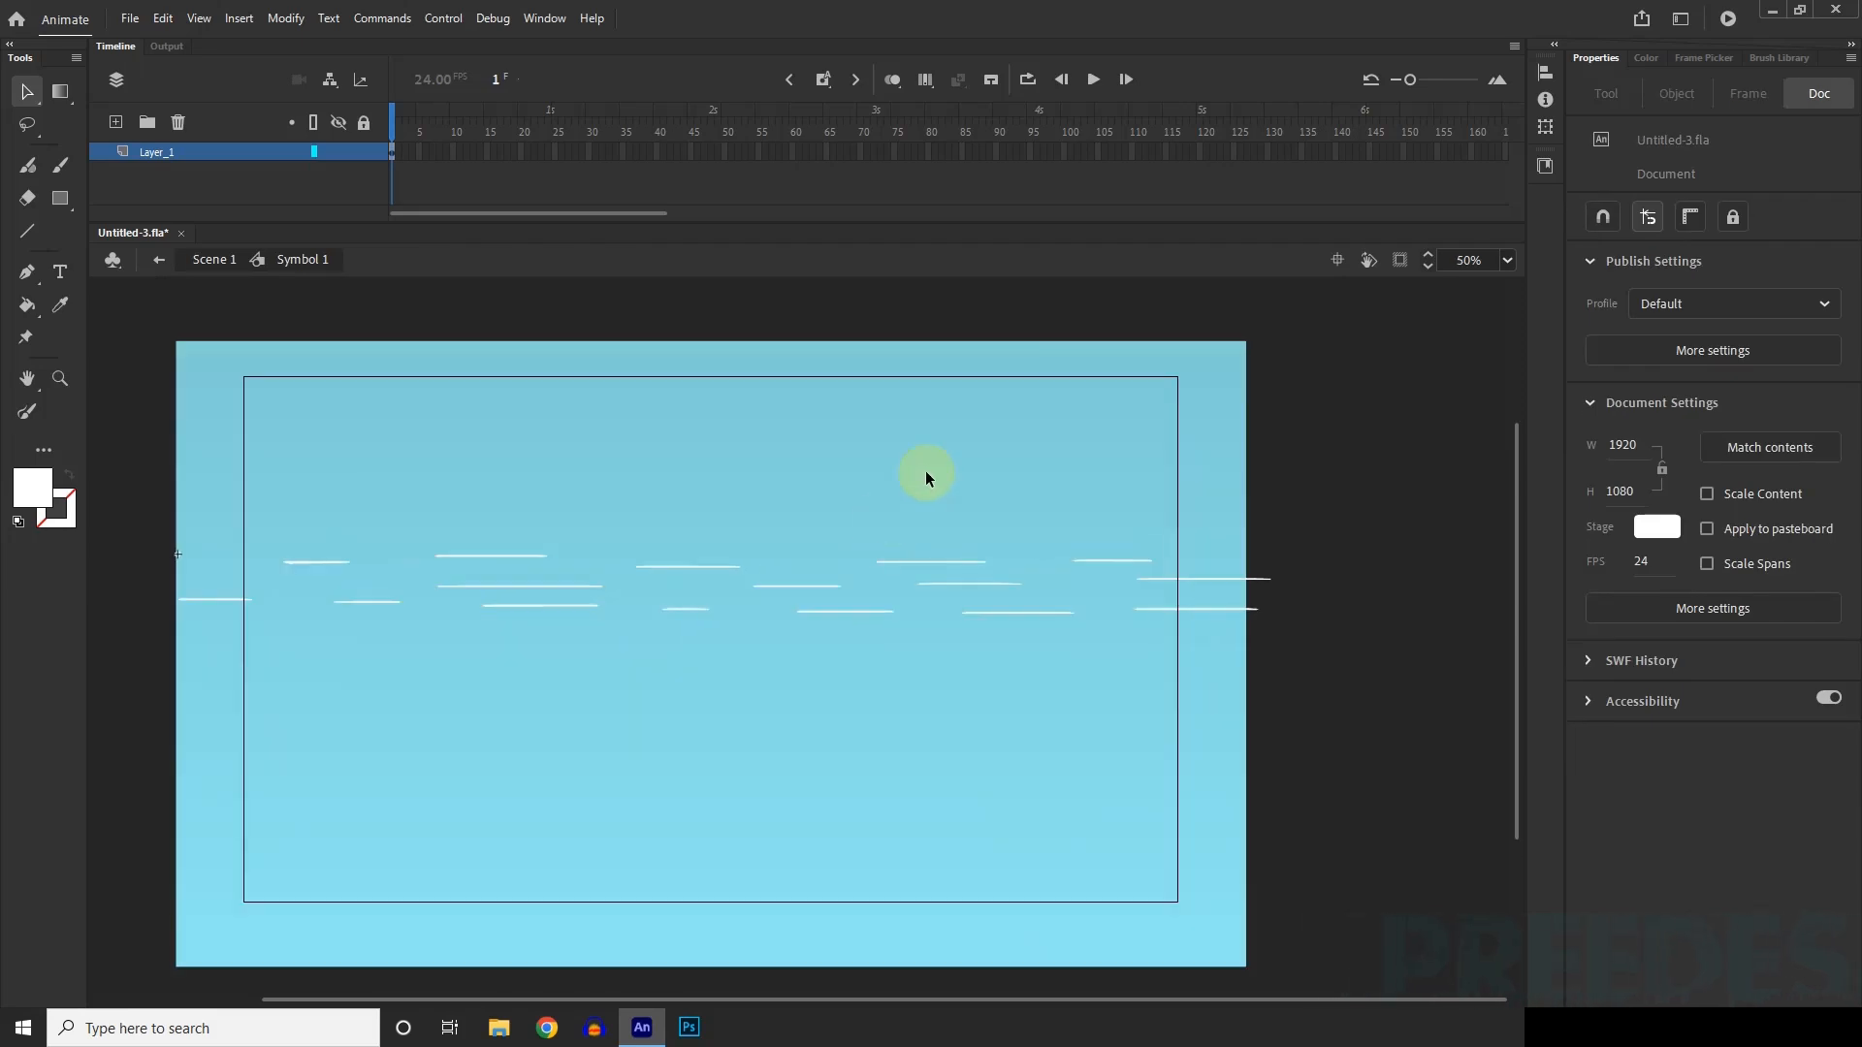
{"action": "left_click_drag", "start_coordinate": [1411, 88], "coordinate": [1416, 80]}
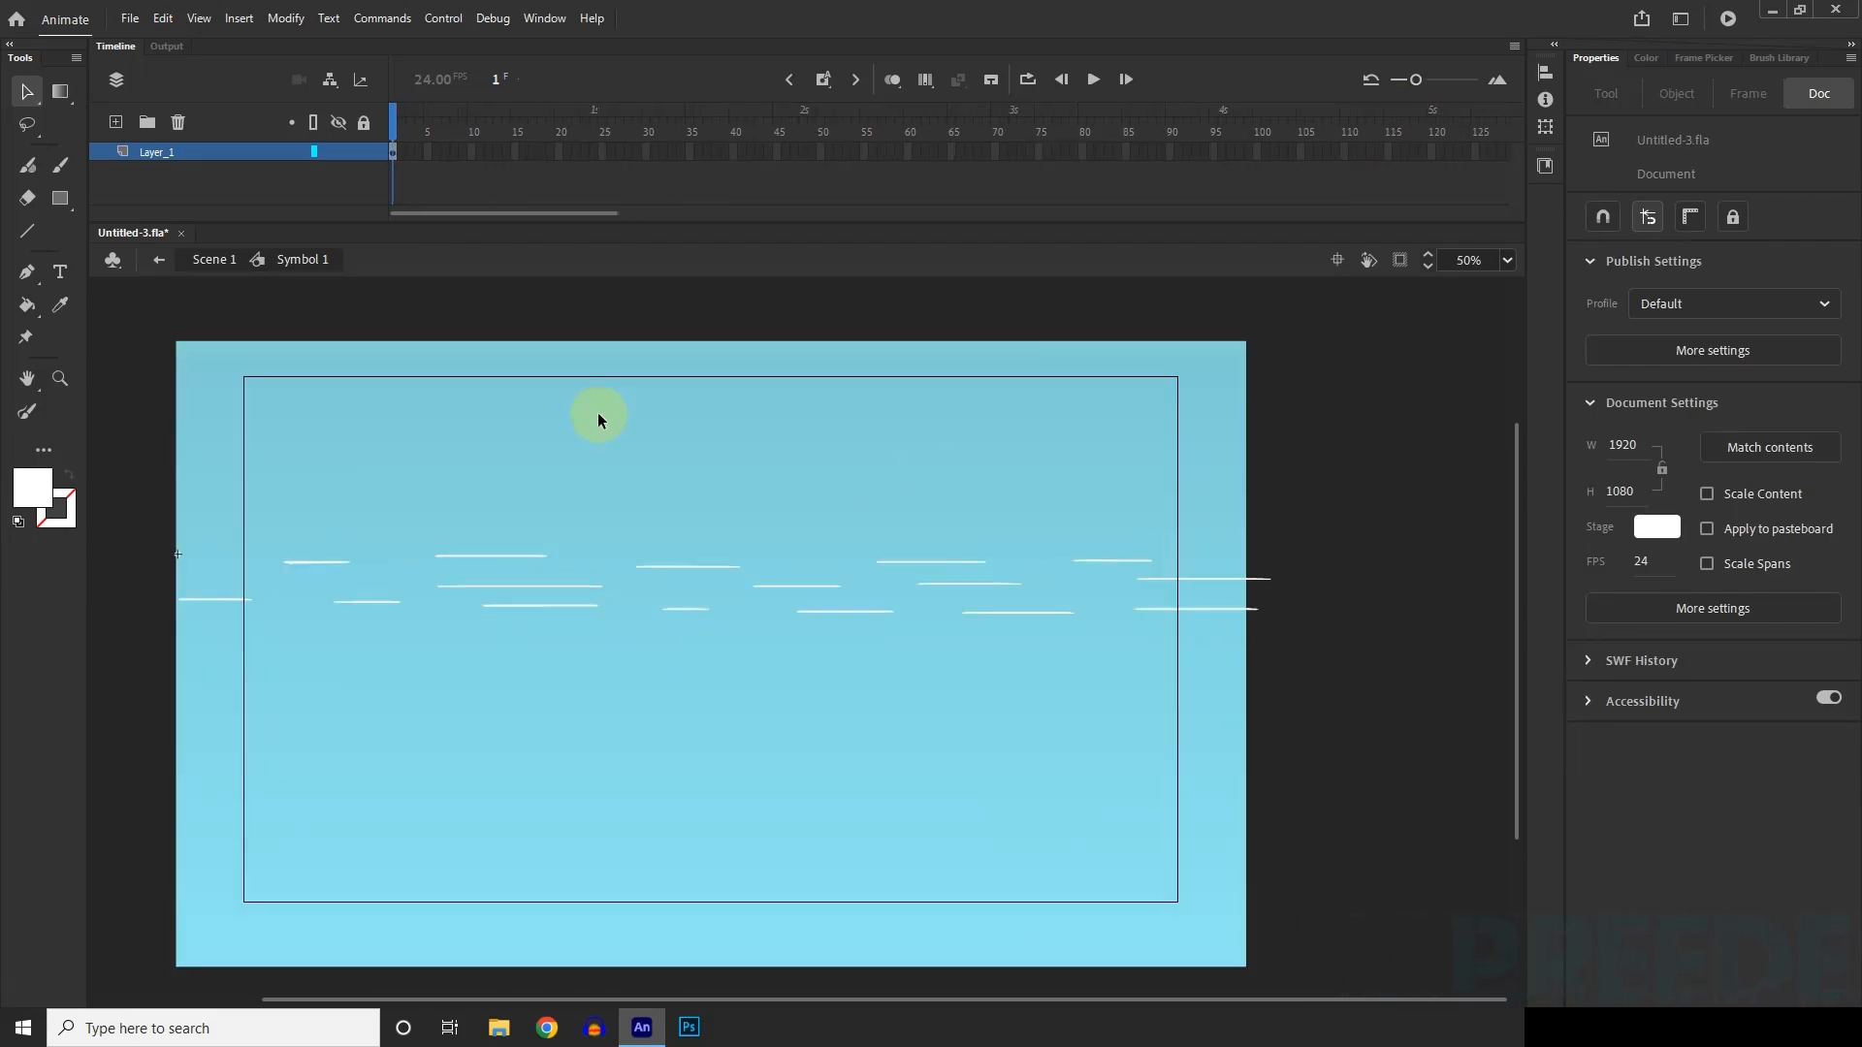
Convert all the white wave strokes inside Symbol 1 to a nested Graphic symbol named Symbol 2 and deselect it.
{"action": "left_click", "coordinate": [207, 154]}
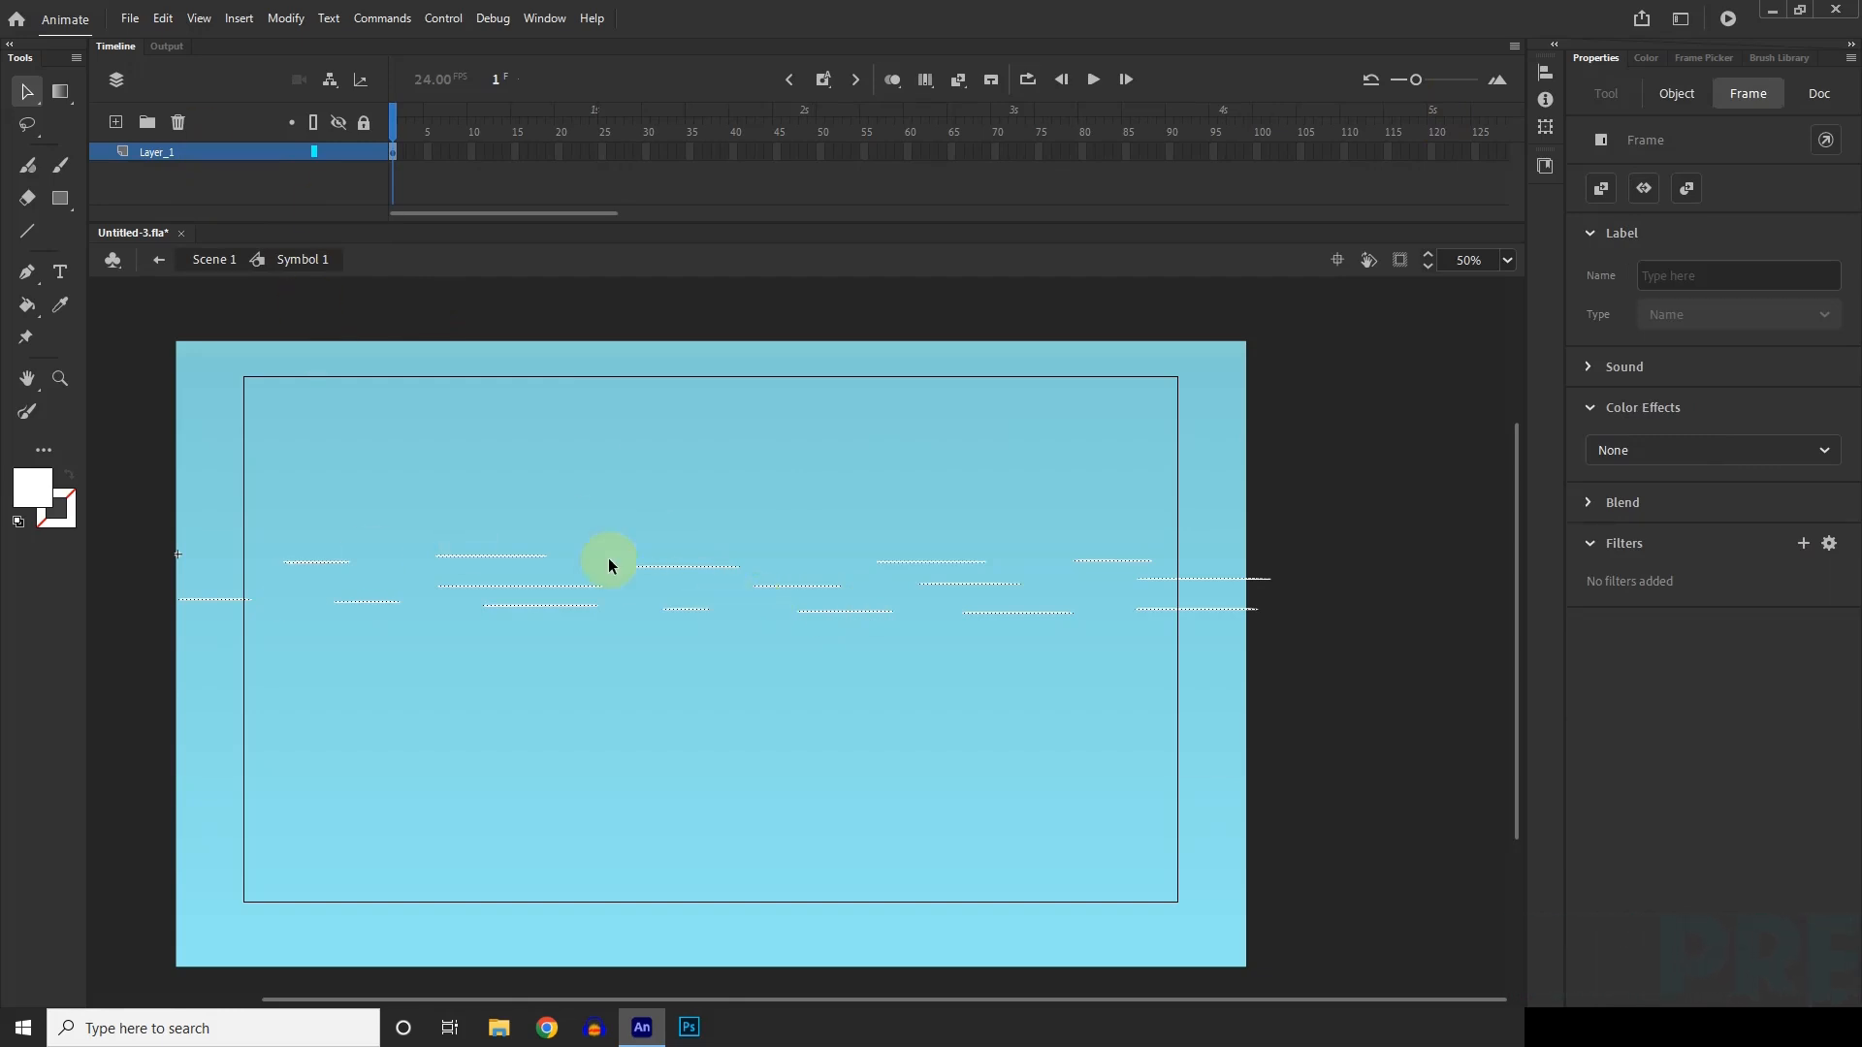
{"action": "key", "text": "F8"}
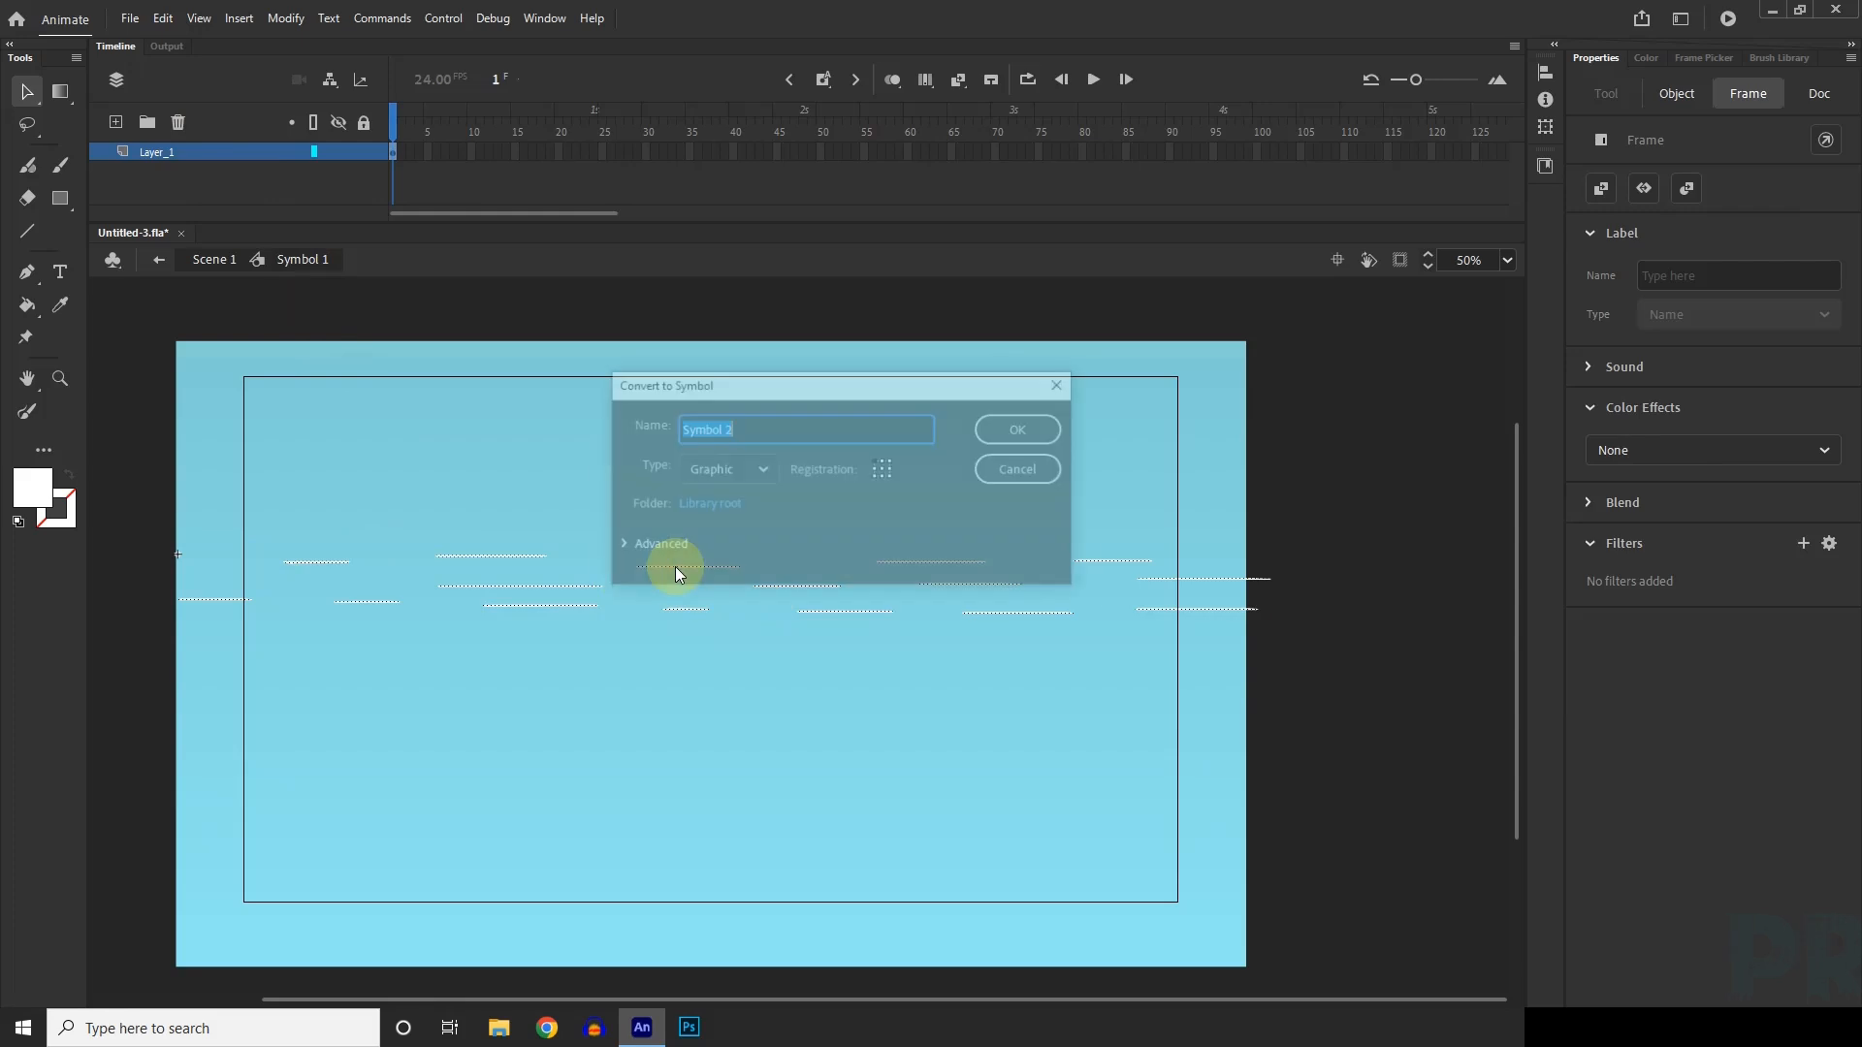
{"action": "left_click", "coordinate": [1018, 429]}
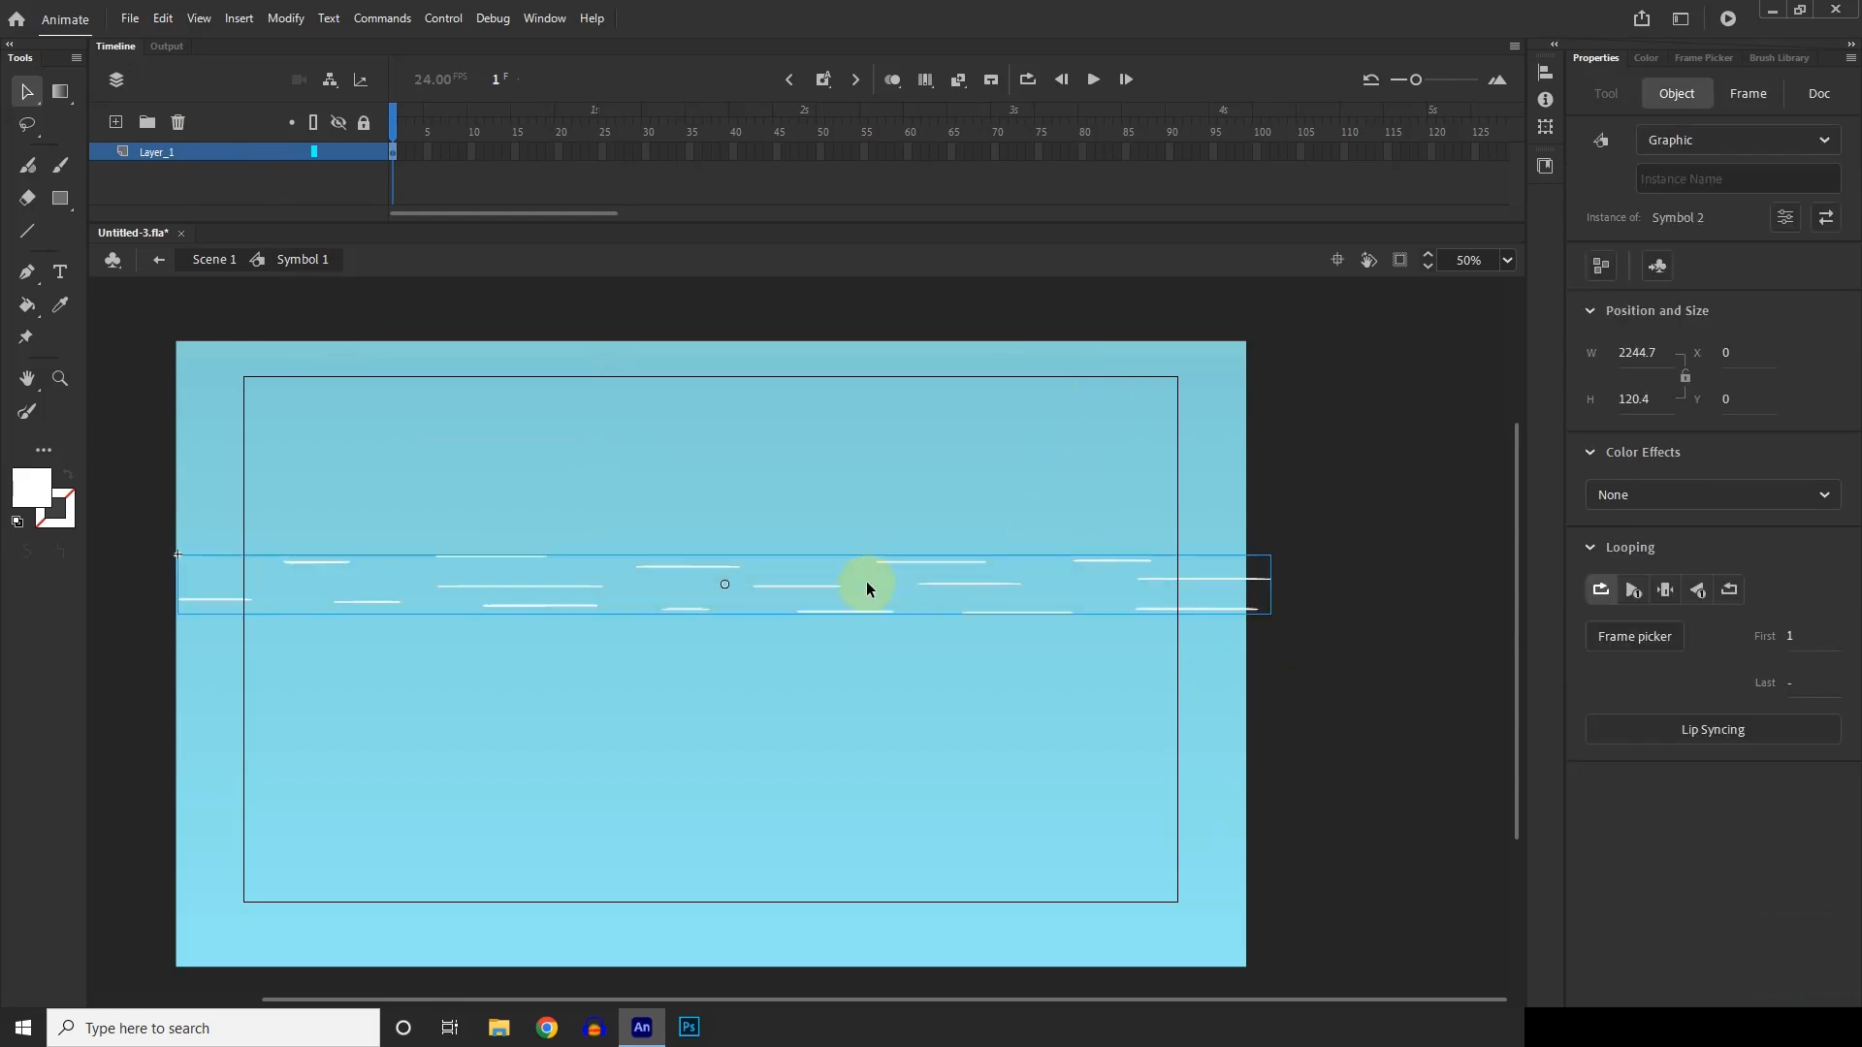
{"action": "left_click", "coordinate": [1334, 679]}
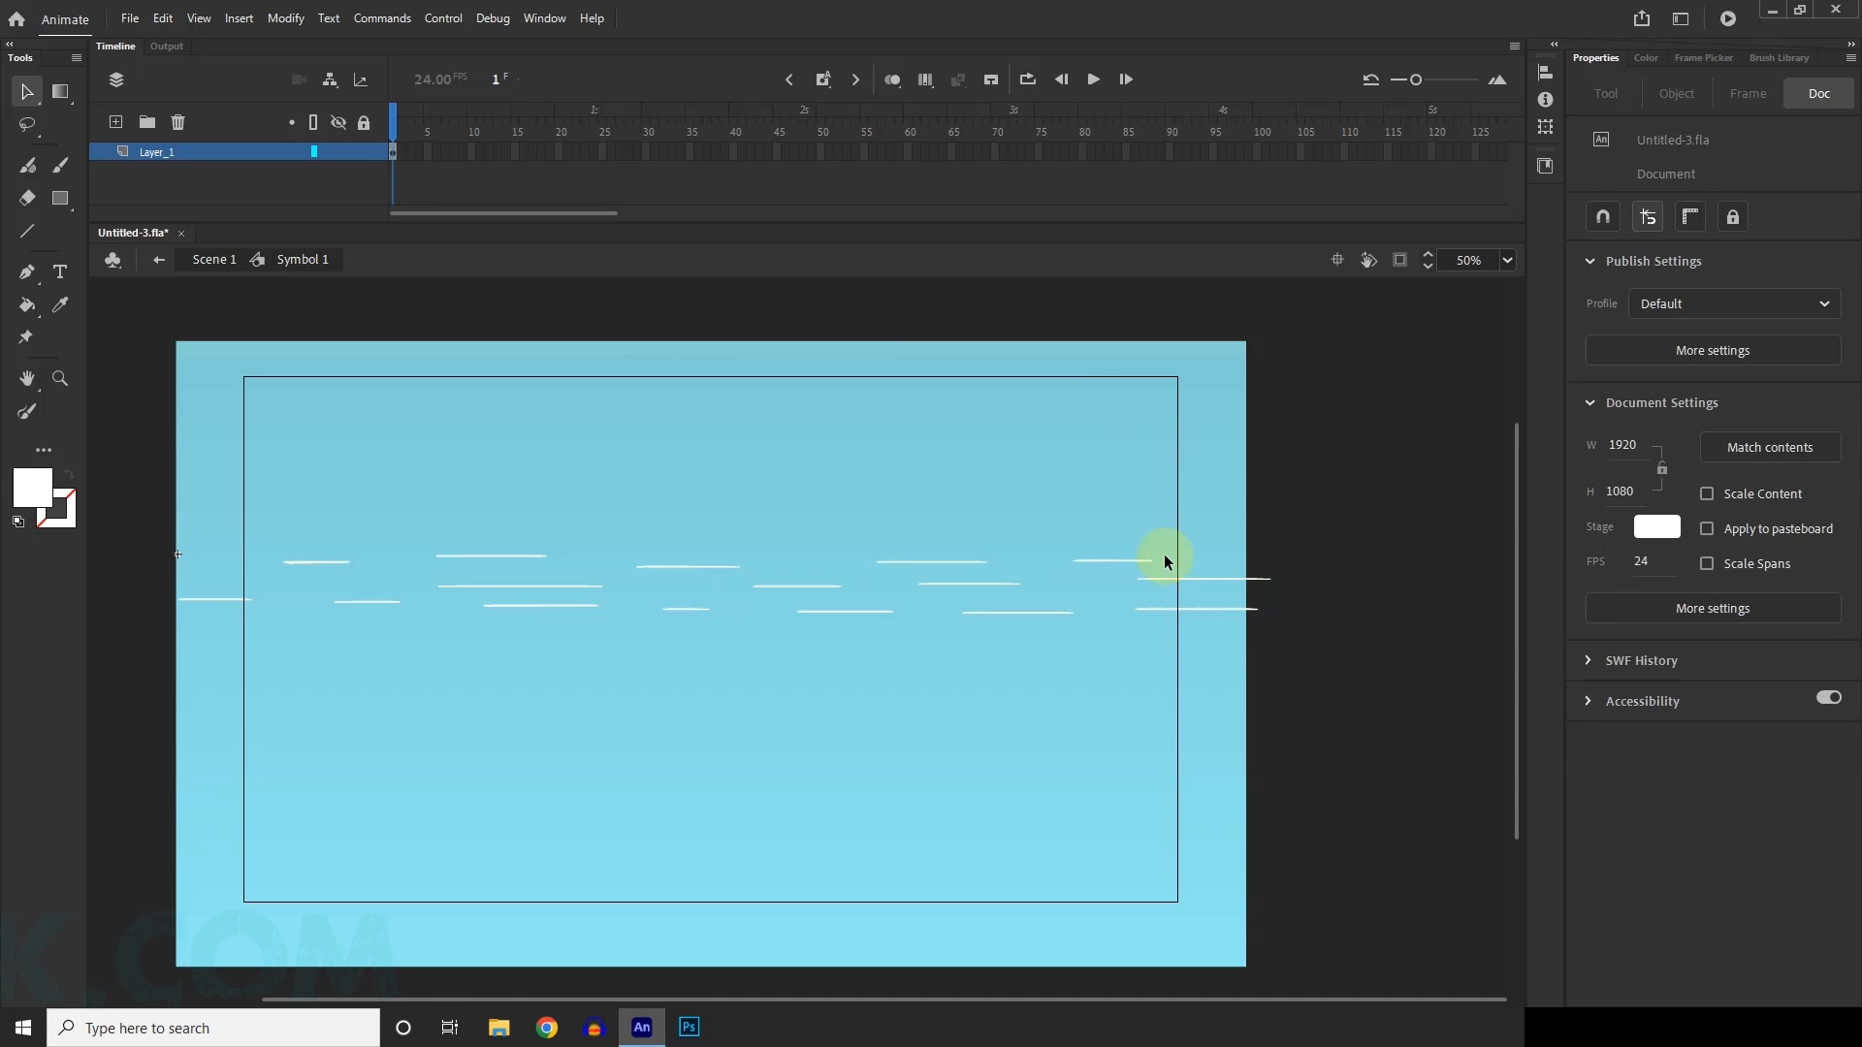
{"action": "left_click", "coordinate": [1152, 554]}
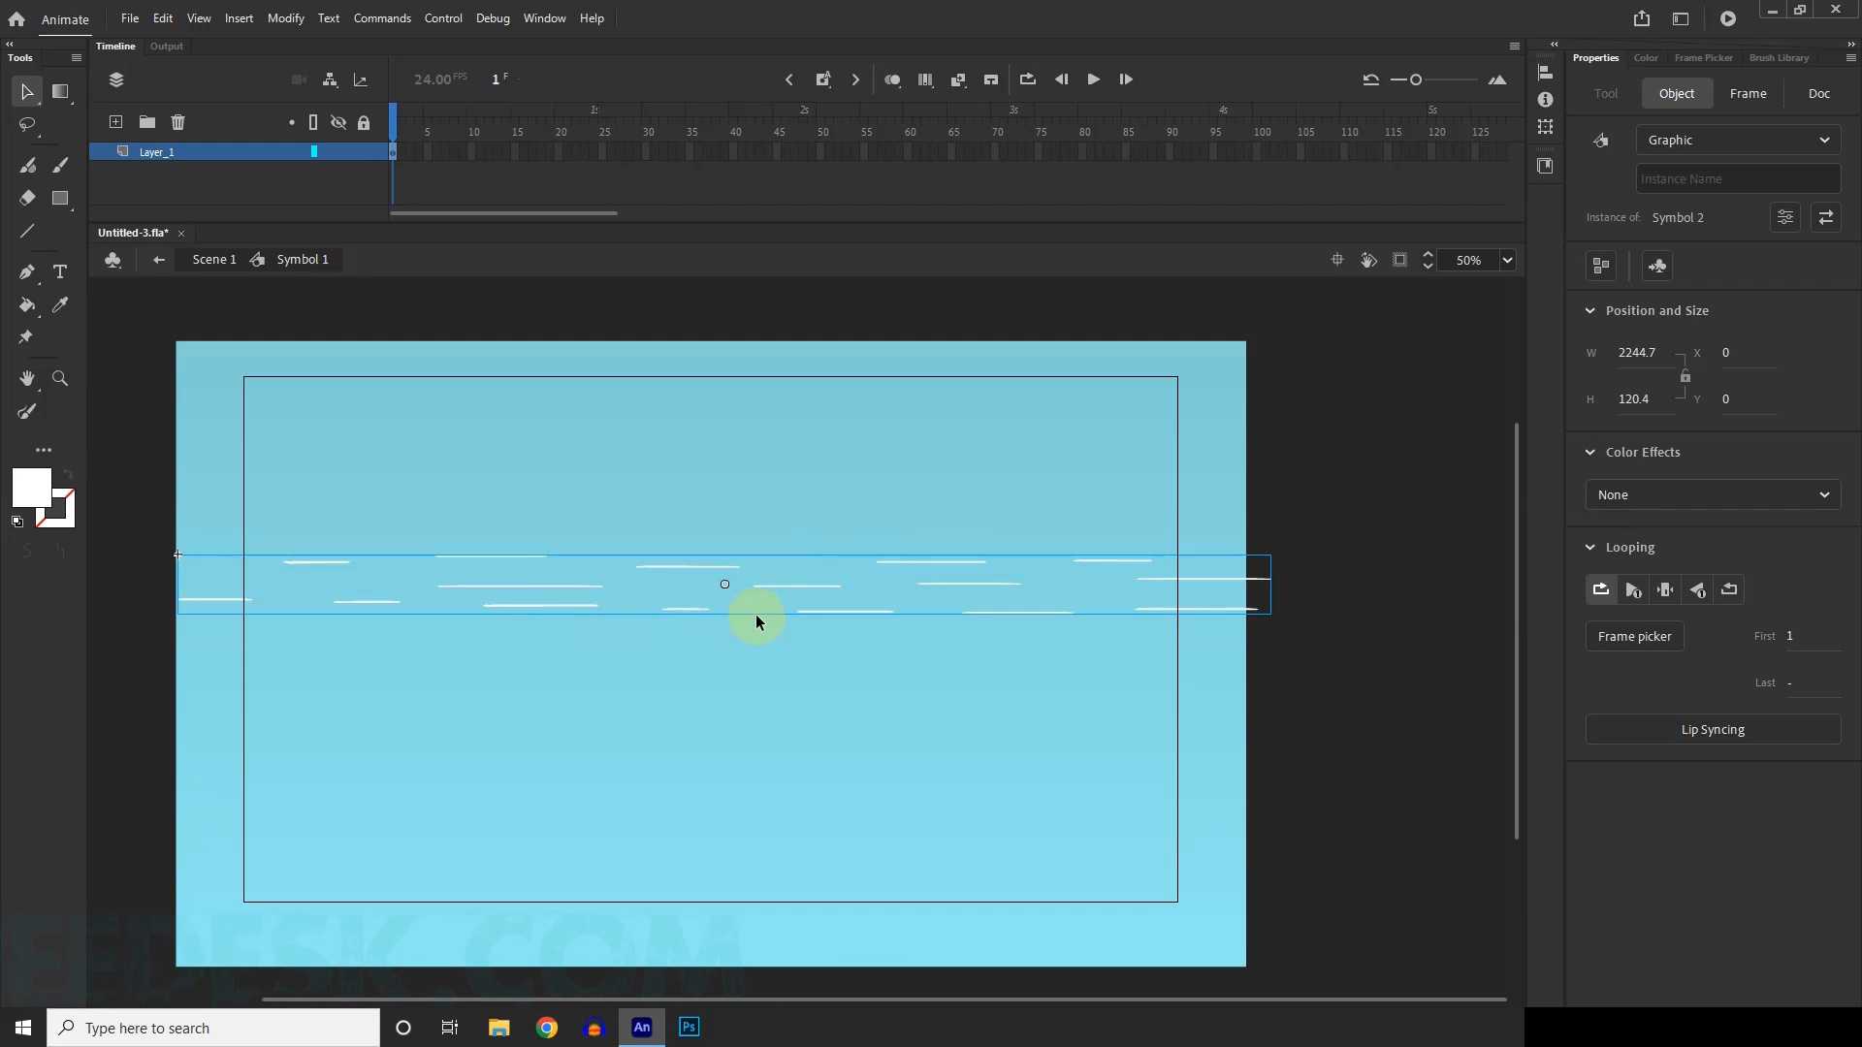
{"action": "left_click_drag", "start_coordinate": [754, 614], "coordinate": [852, 728]}
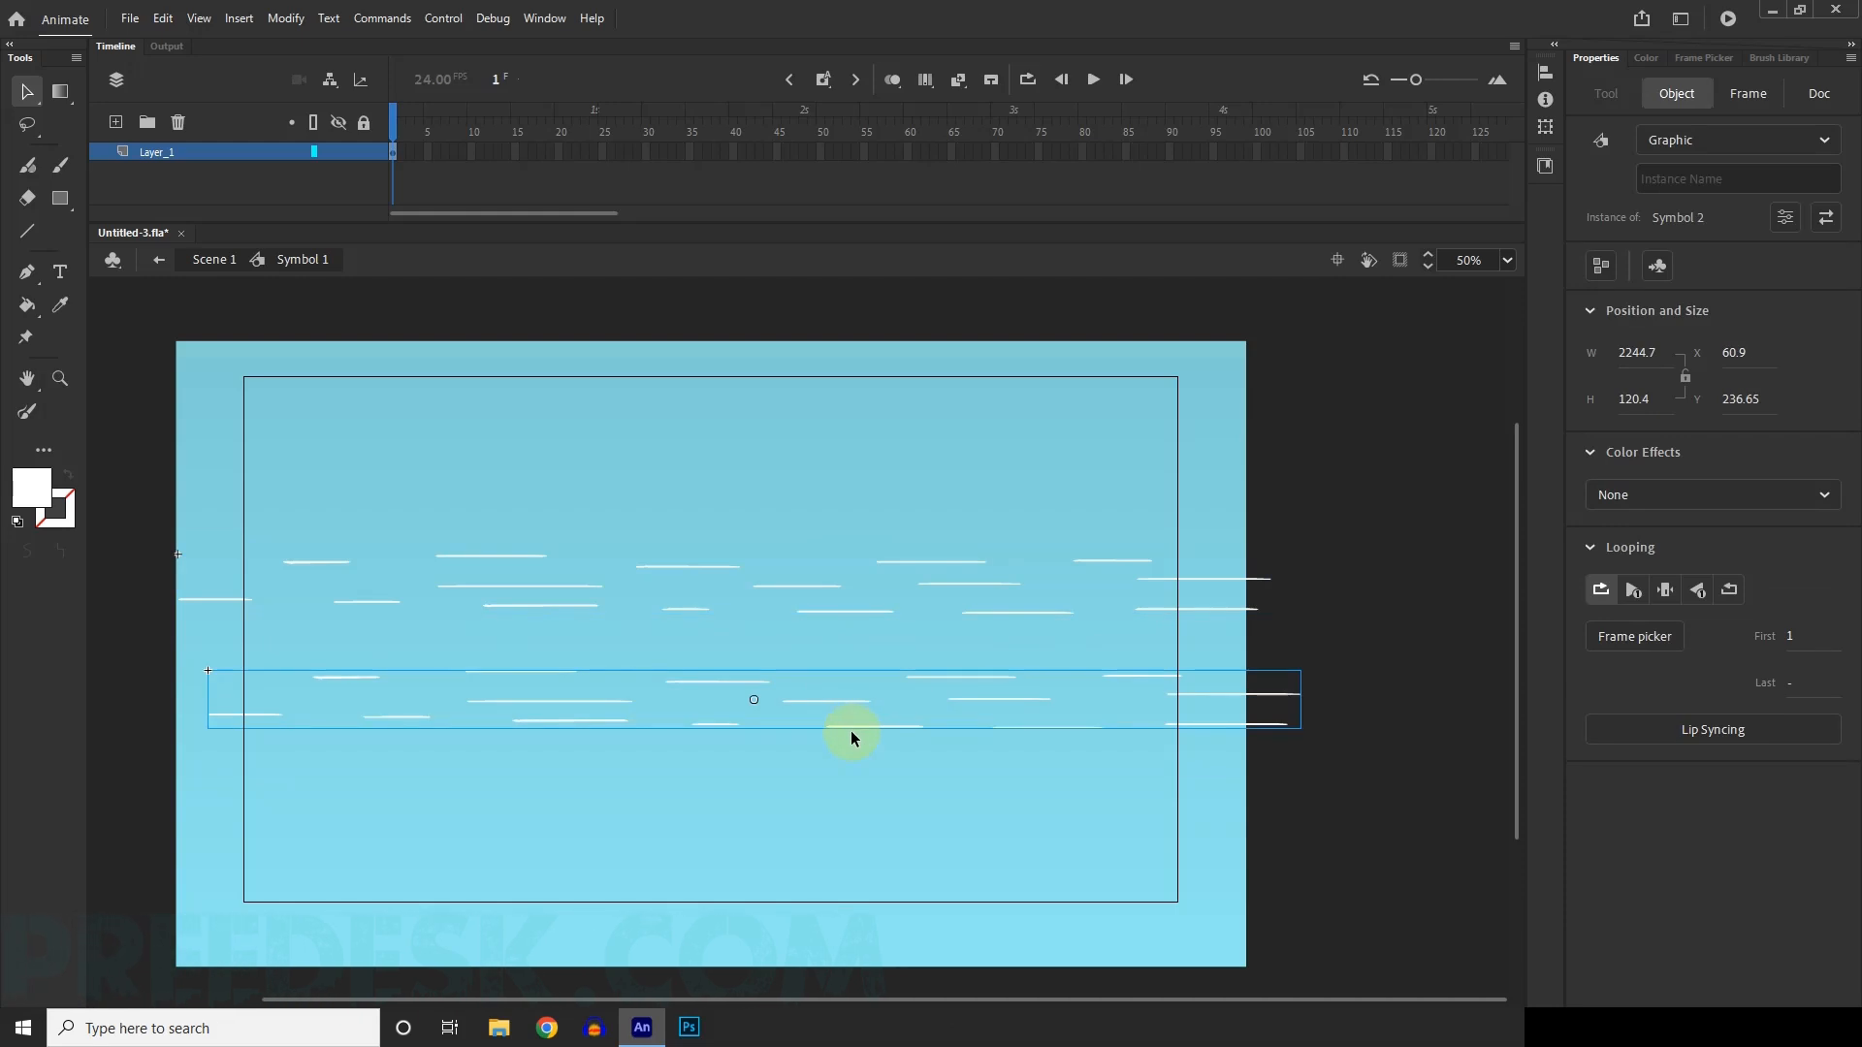
{"action": "key", "text": "ctrl+z"}
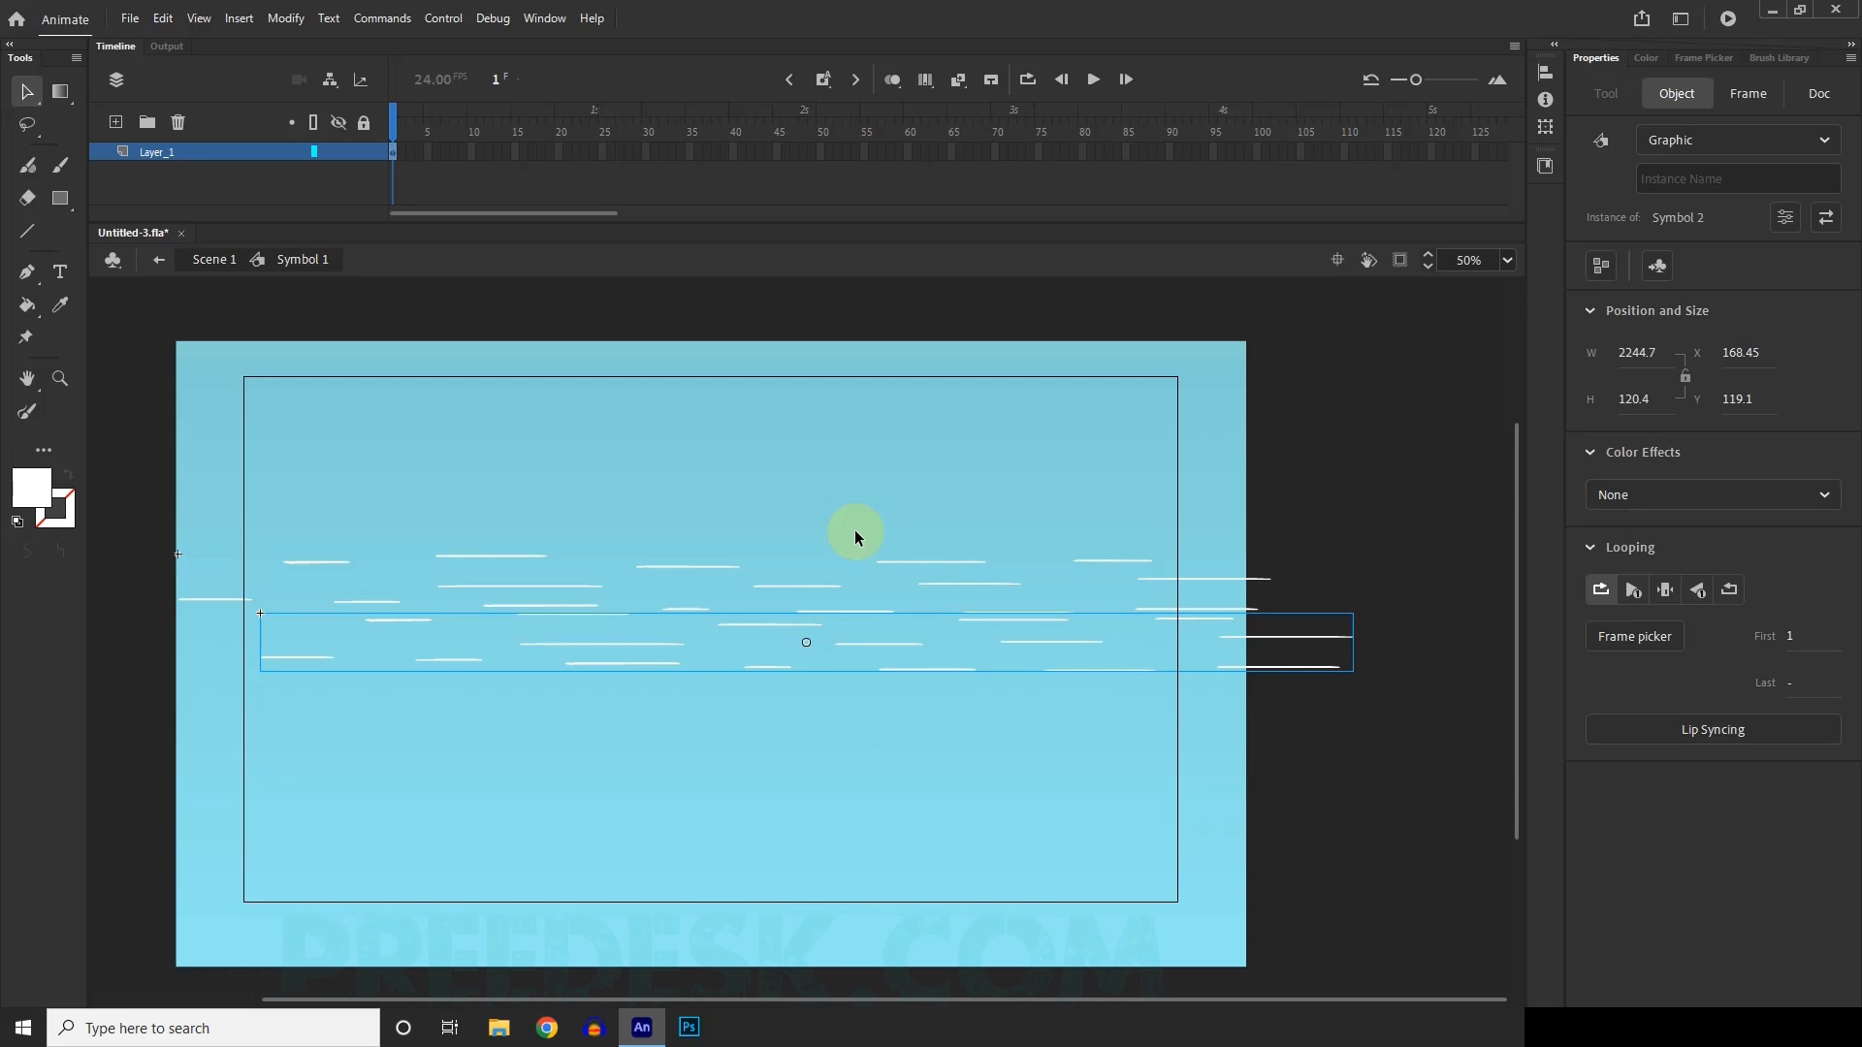
{"action": "key", "text": "Delete"}
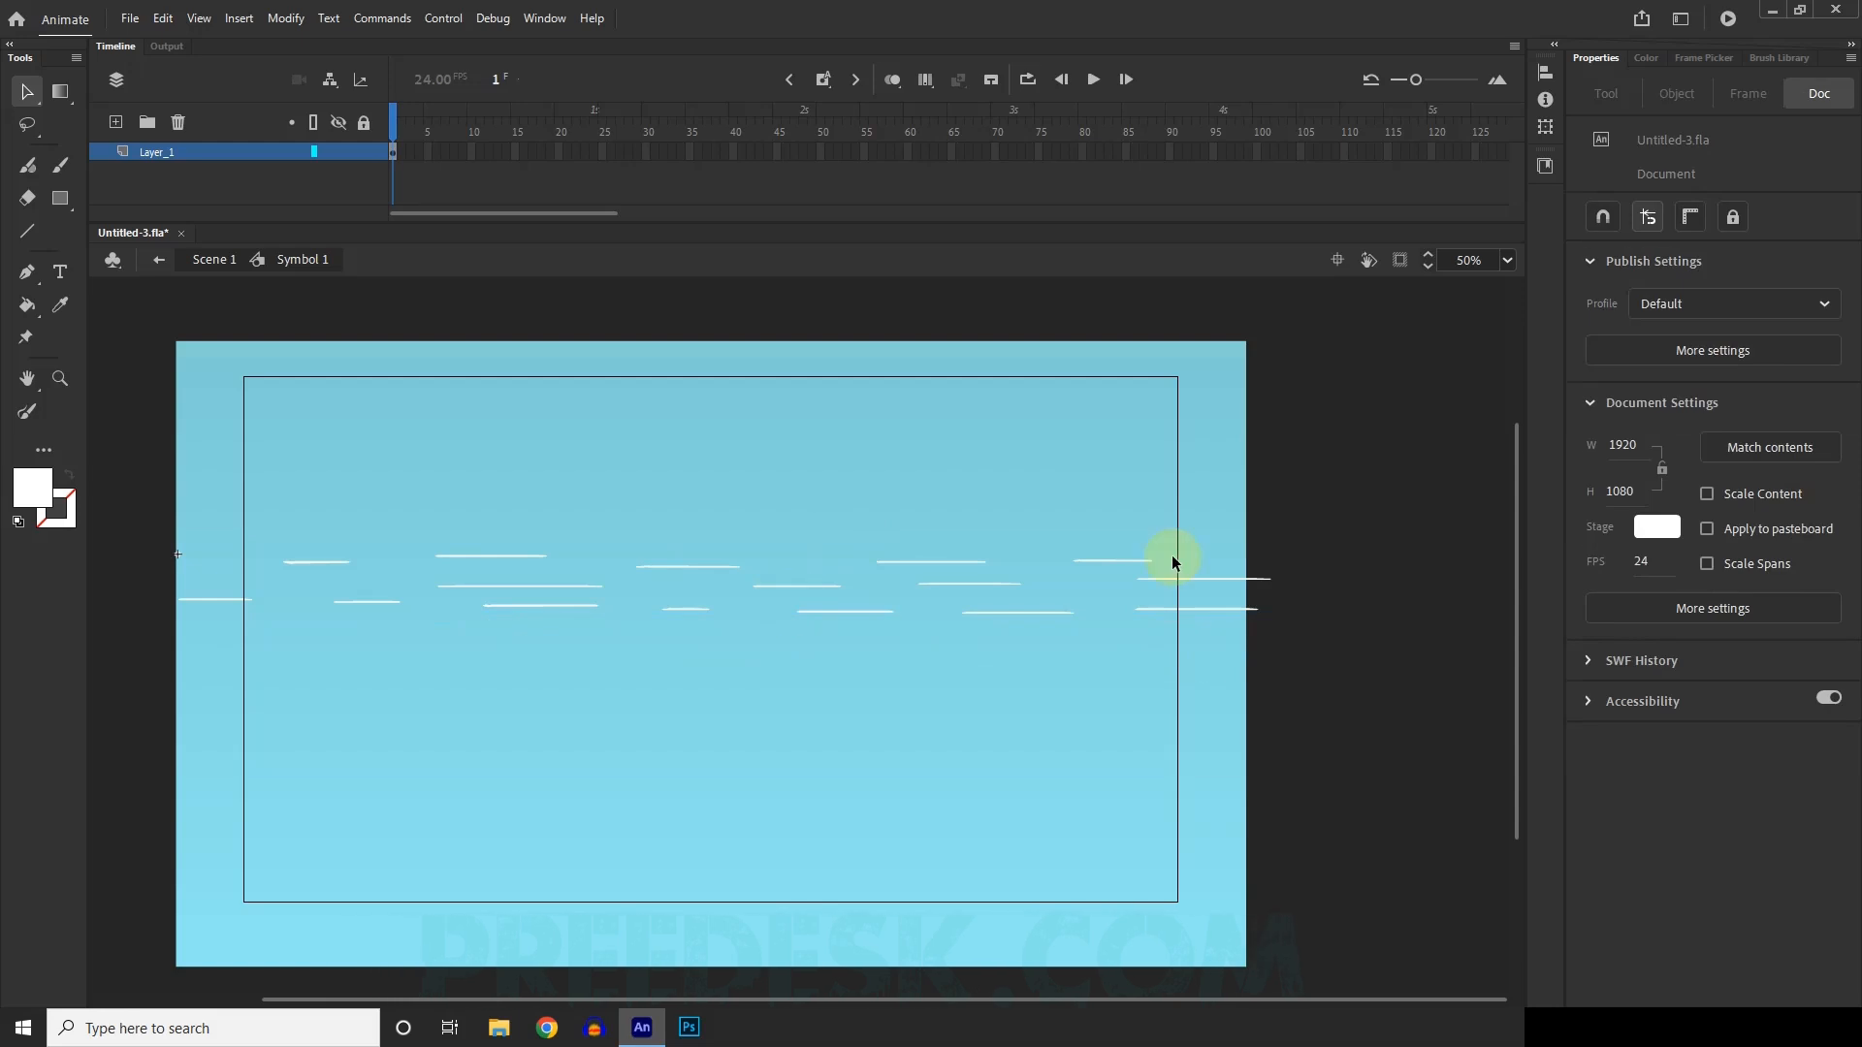
Duplicate the Symbol 2 wave instance and place the copy above the original, at about X 114, Y -263.
{"action": "scroll", "coordinate": [997, 569], "scroll_direction": "down", "scroll_amount": 1}
{"action": "scroll", "coordinate": [772, 539], "scroll_direction": "up", "scroll_amount": 1}
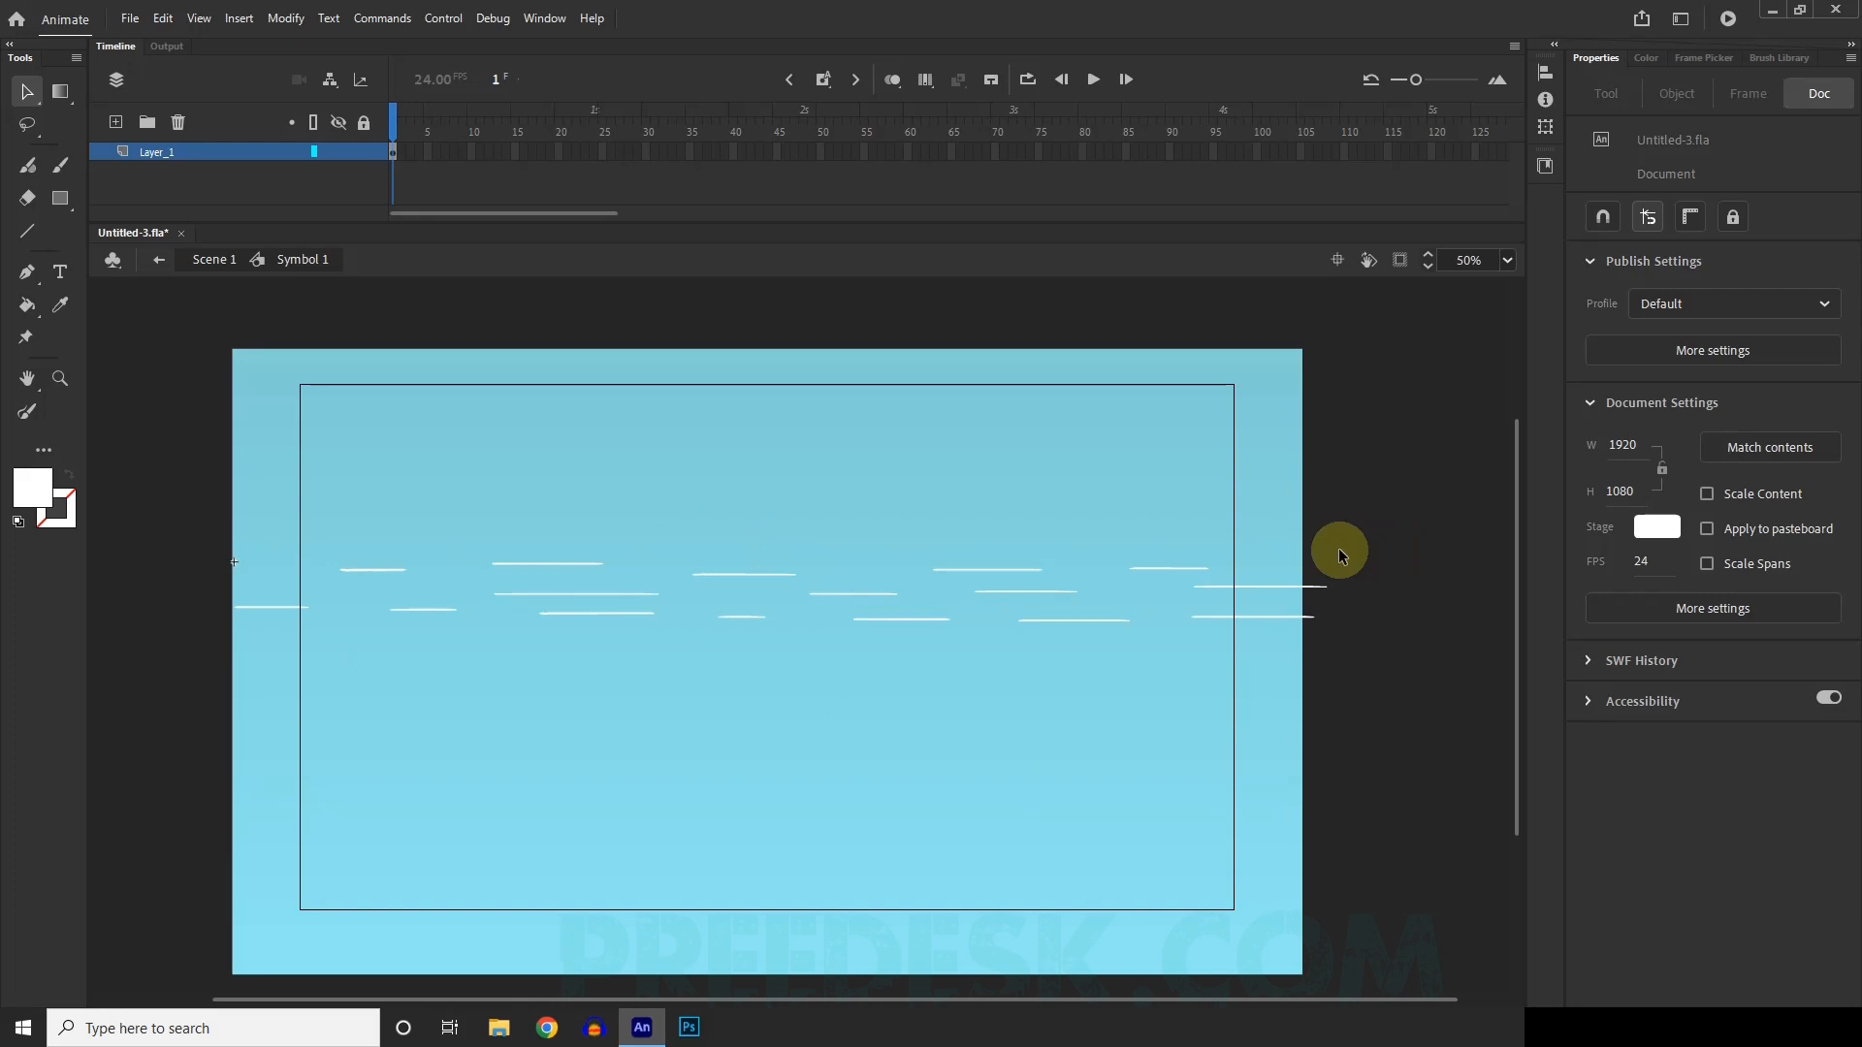
{"action": "left_click", "coordinate": [990, 573]}
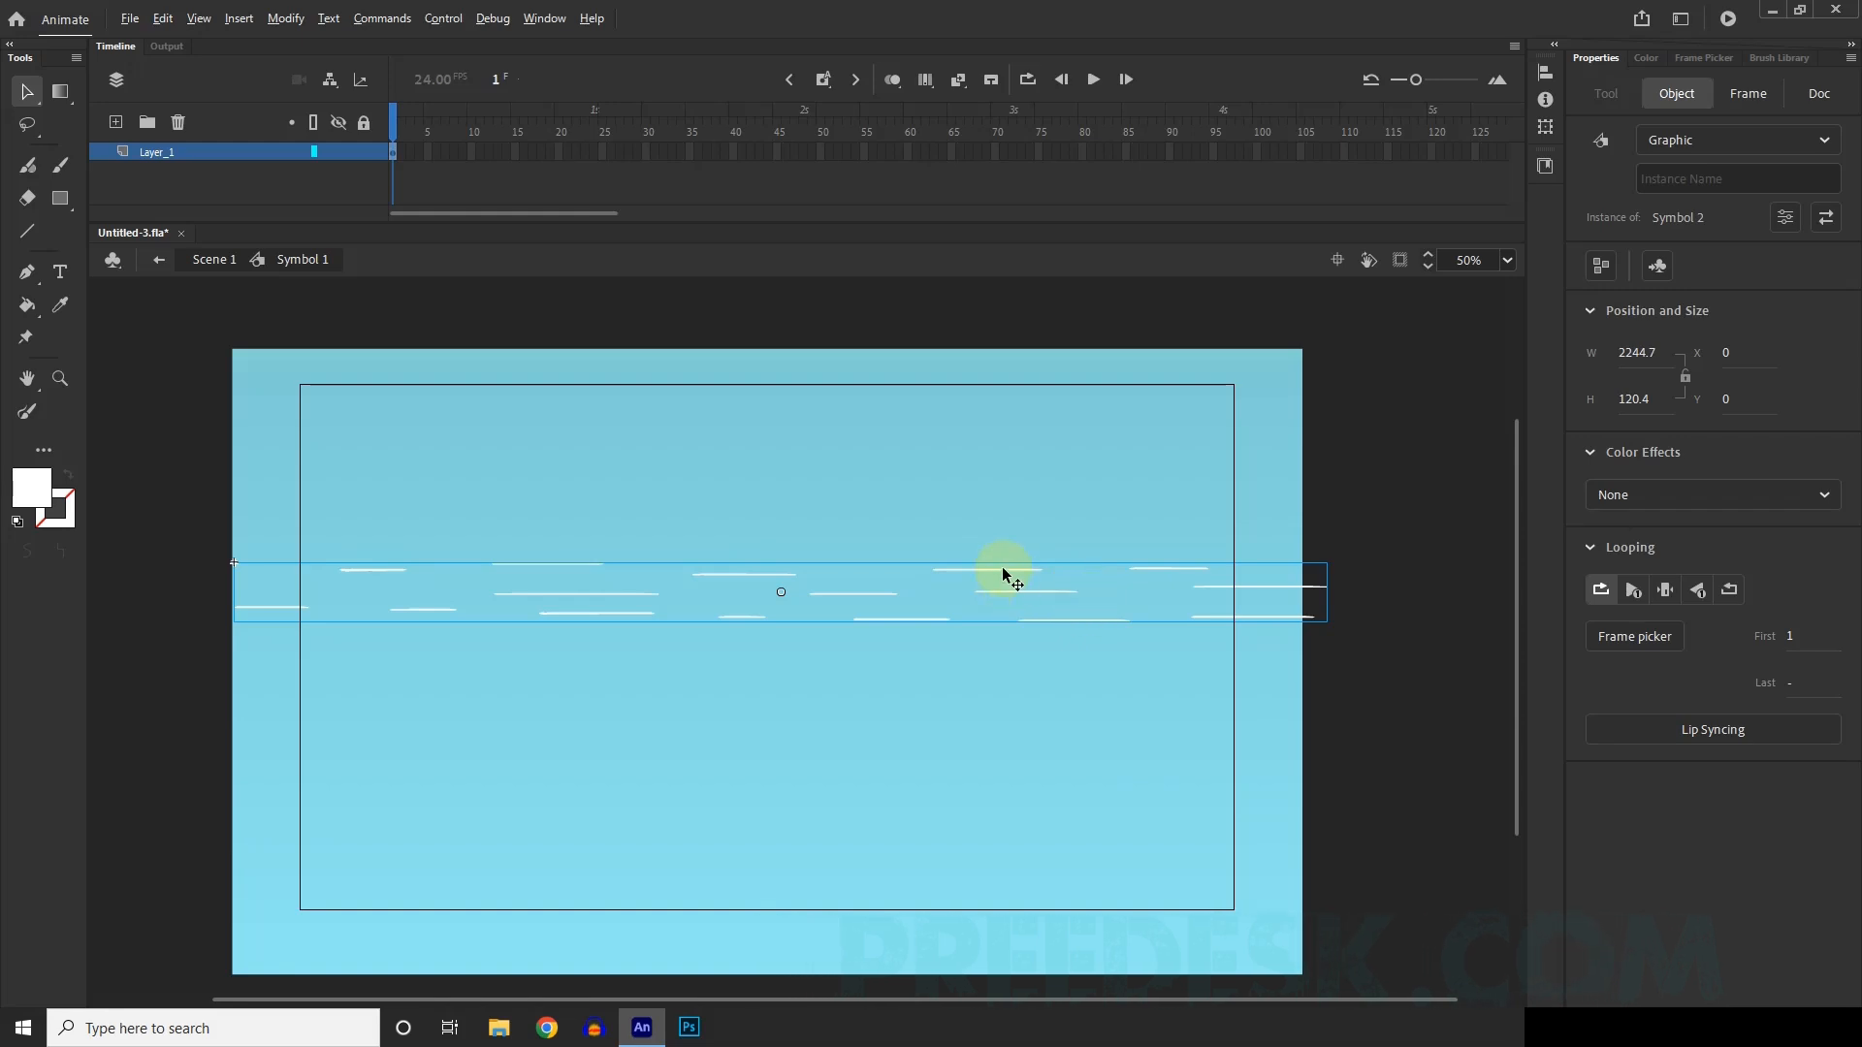
{"action": "left_click_drag", "start_coordinate": [1002, 563], "coordinate": [1055, 439]}
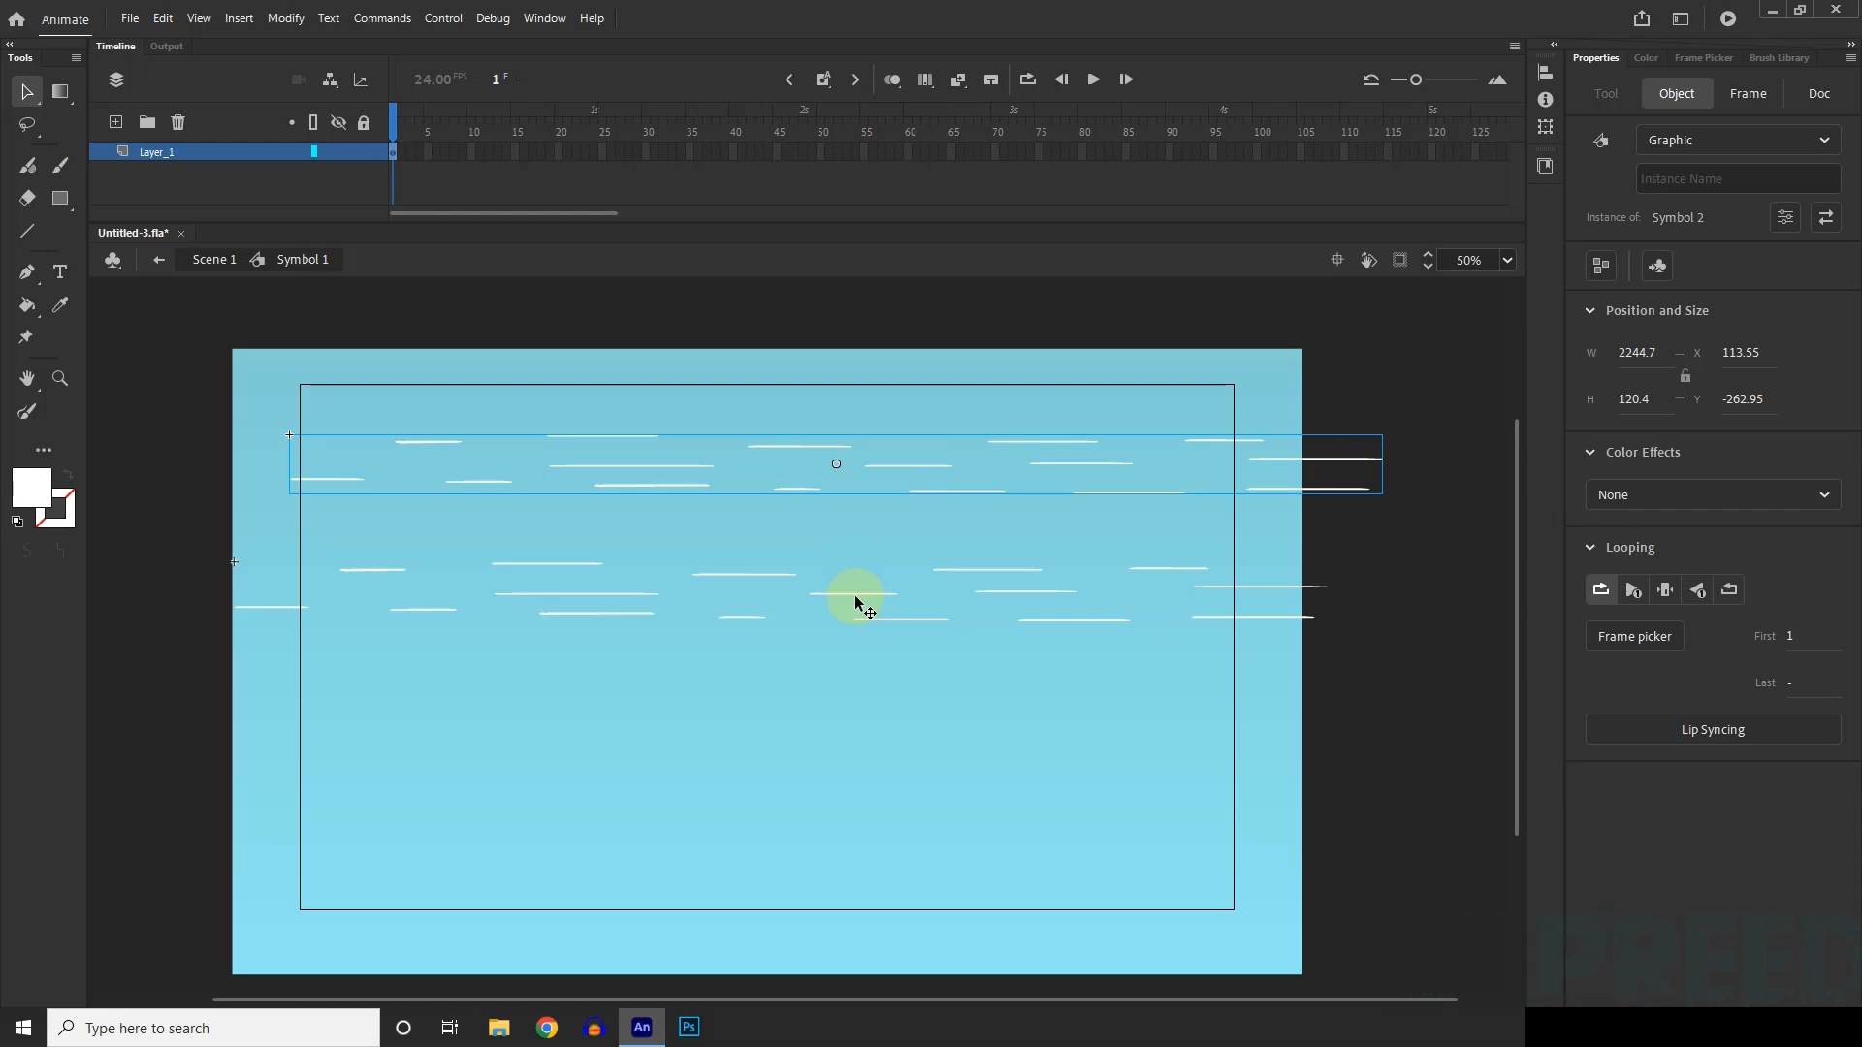
{"action": "scroll", "coordinate": [1047, 479], "scroll_direction": "up", "scroll_amount": 1}
{"action": "scroll", "coordinate": [921, 522], "scroll_direction": "down", "scroll_amount": 1}
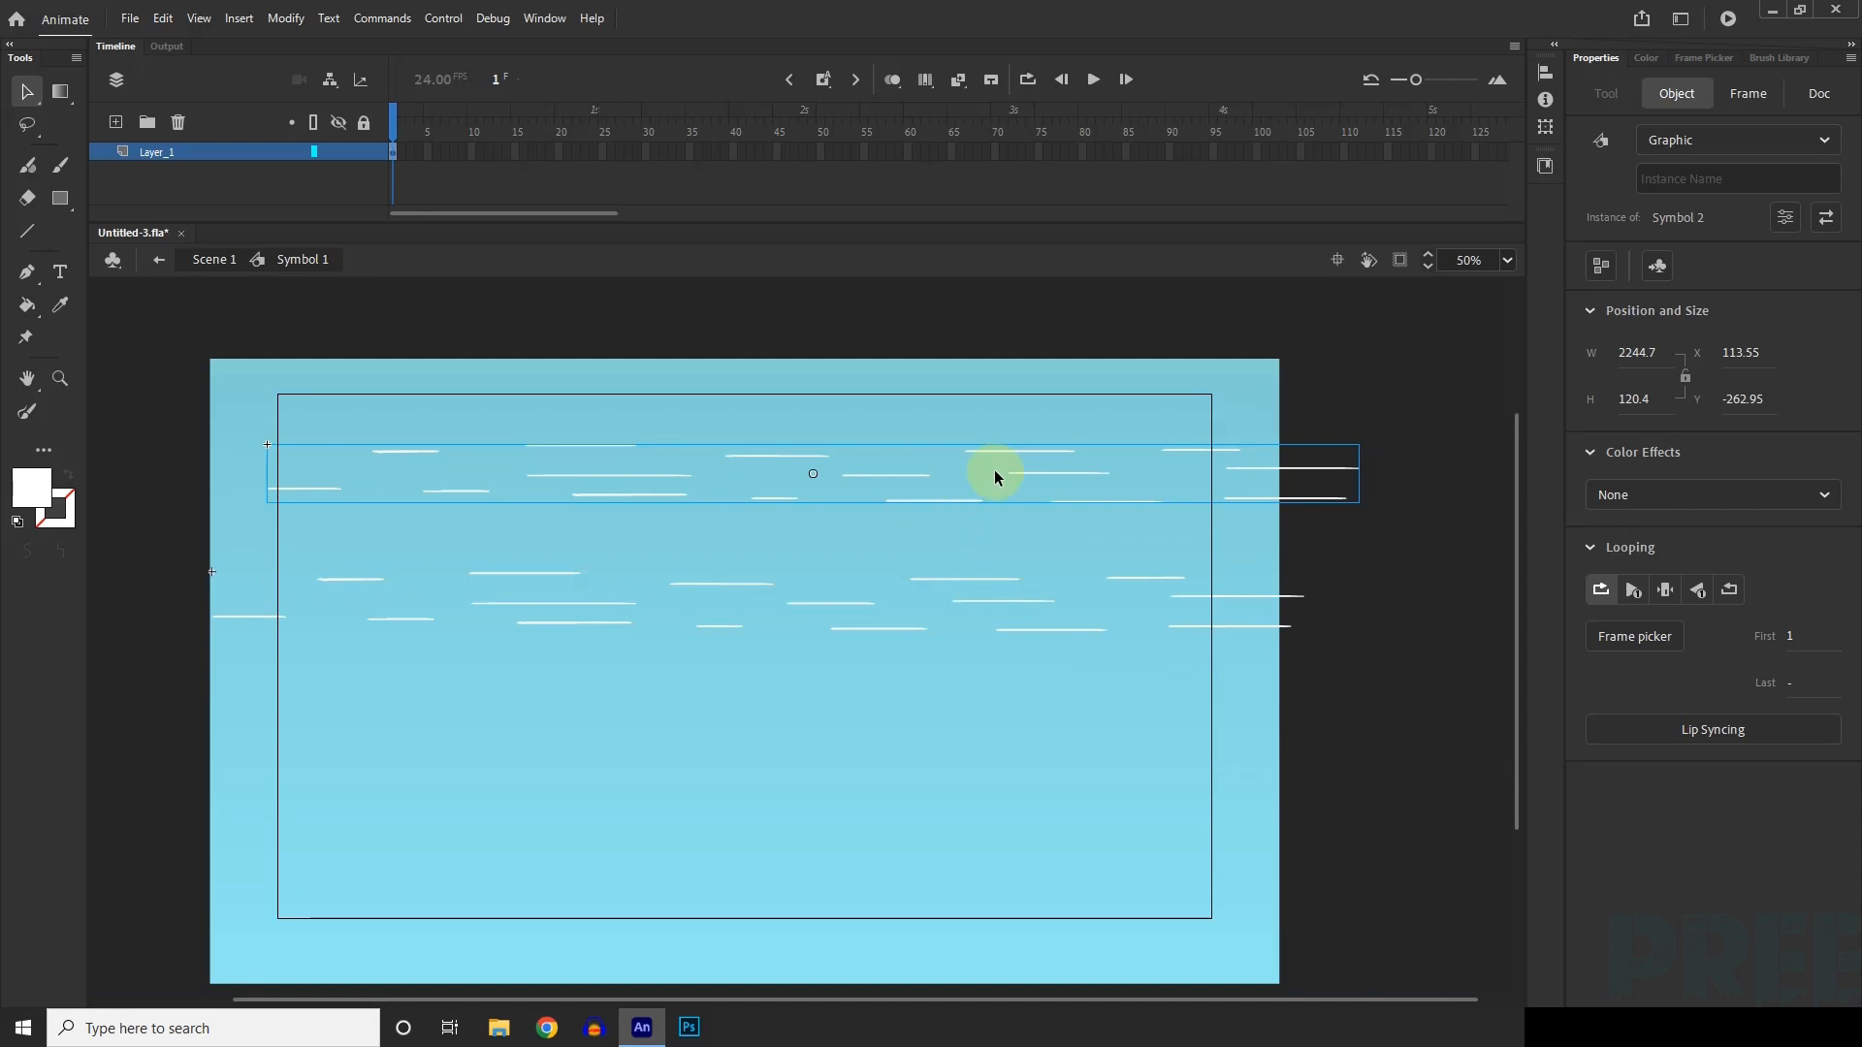